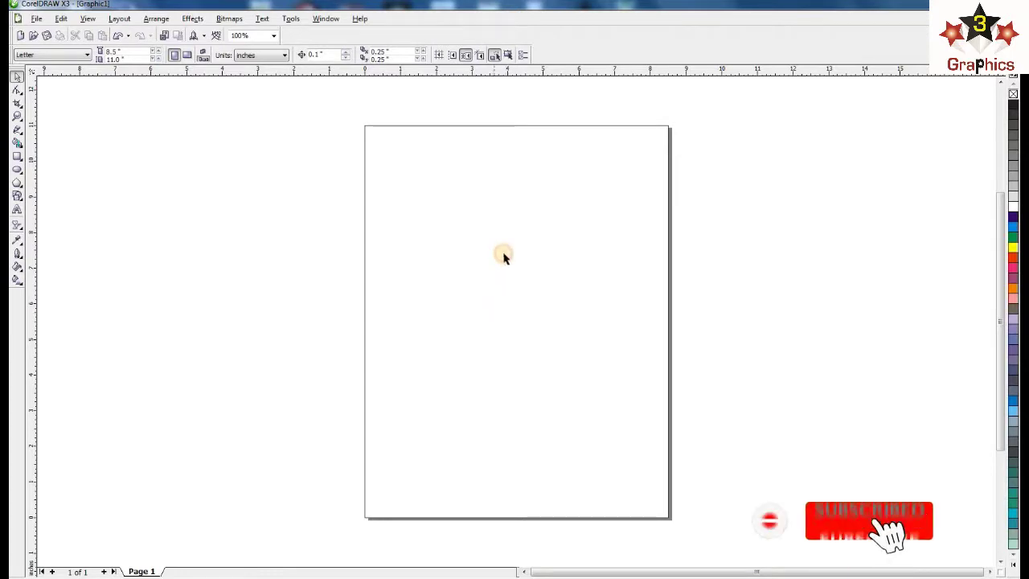
- Draw the card rectangle and size it to 3.4 by 2.2 inches
{"action": "left_click", "coordinate": [17, 157]}
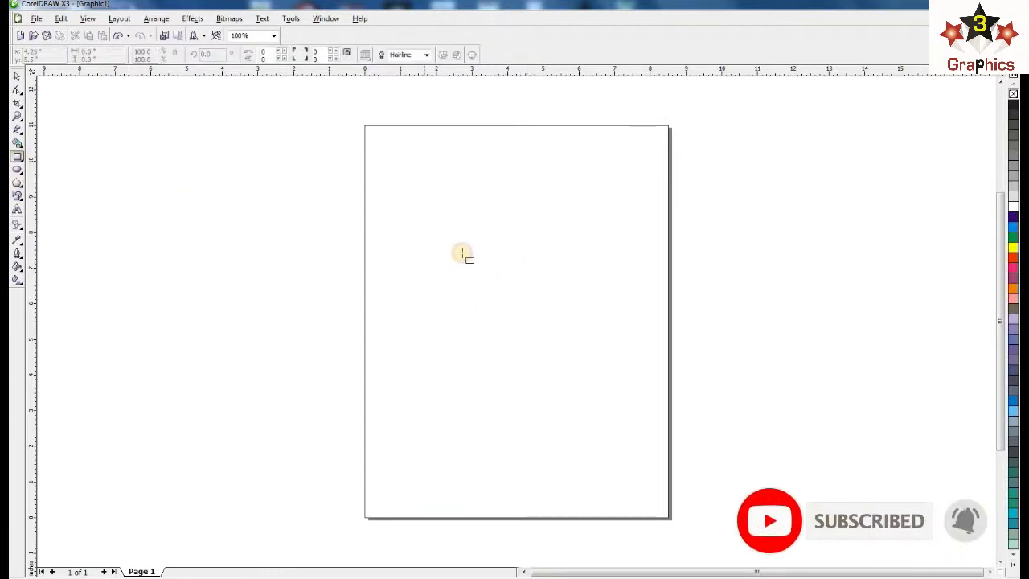
{"action": "left_click_drag", "start_coordinate": [464, 254], "coordinate": [591, 348]}
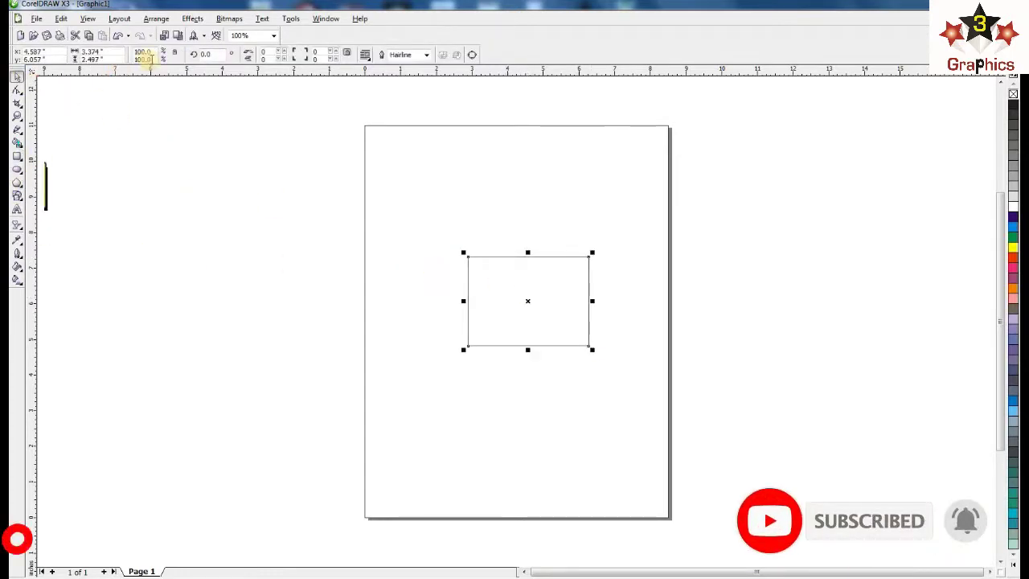
{"action": "left_click", "coordinate": [91, 51]}
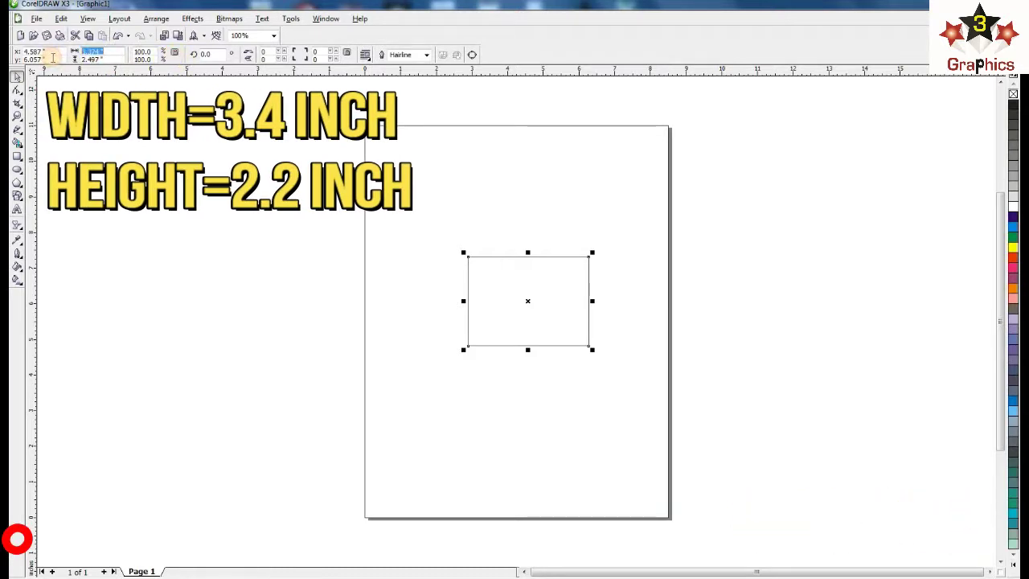
{"action": "type", "text": "3.4"}
{"action": "key", "text": "Tab"}
{"action": "type", "text": "2.2"}
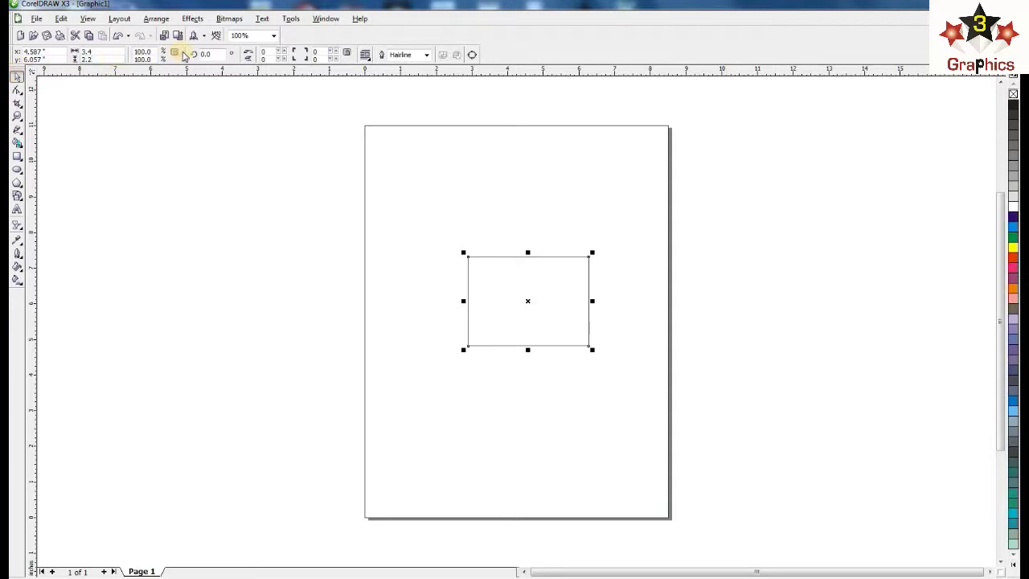
{"action": "key", "text": "Return"}
{"action": "scroll", "coordinate": [520, 324], "scroll_direction": "up", "scroll_amount": 2}
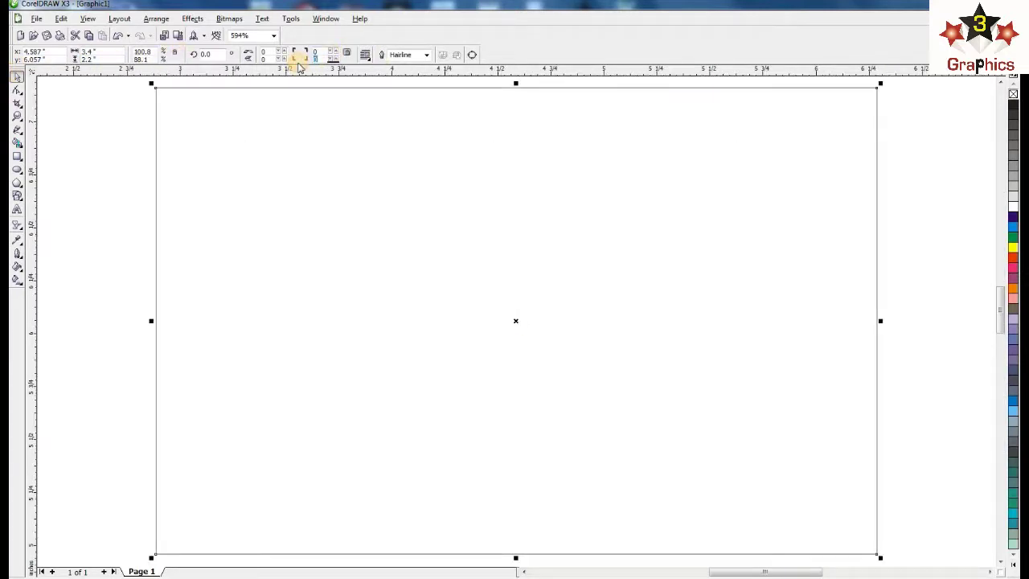
- Round the card's corners and PowerClip a full-width band inside it
{"action": "left_click", "coordinate": [298, 66]}
{"action": "left_click", "coordinate": [602, 276]}
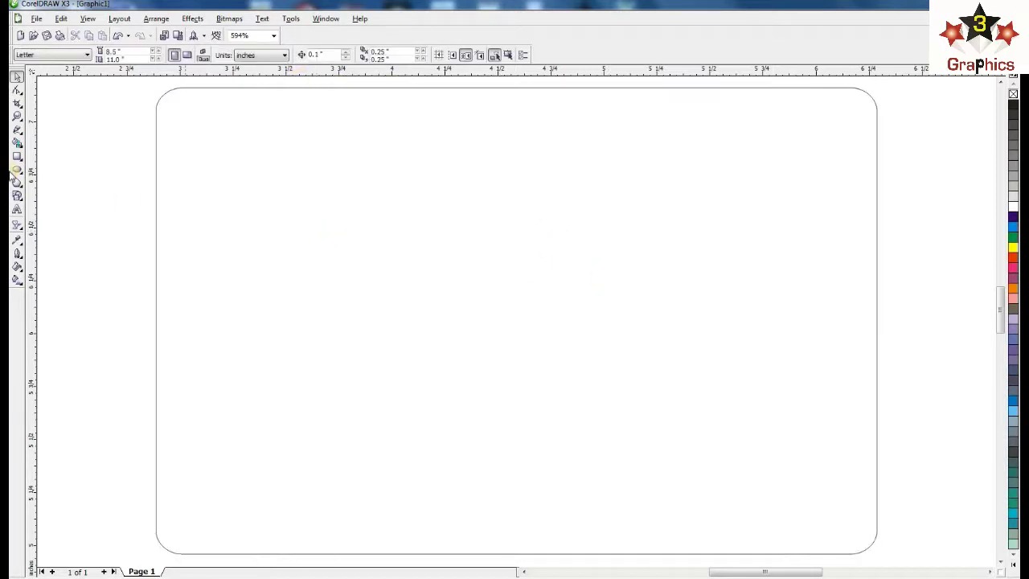
{"action": "left_click", "coordinate": [16, 160]}
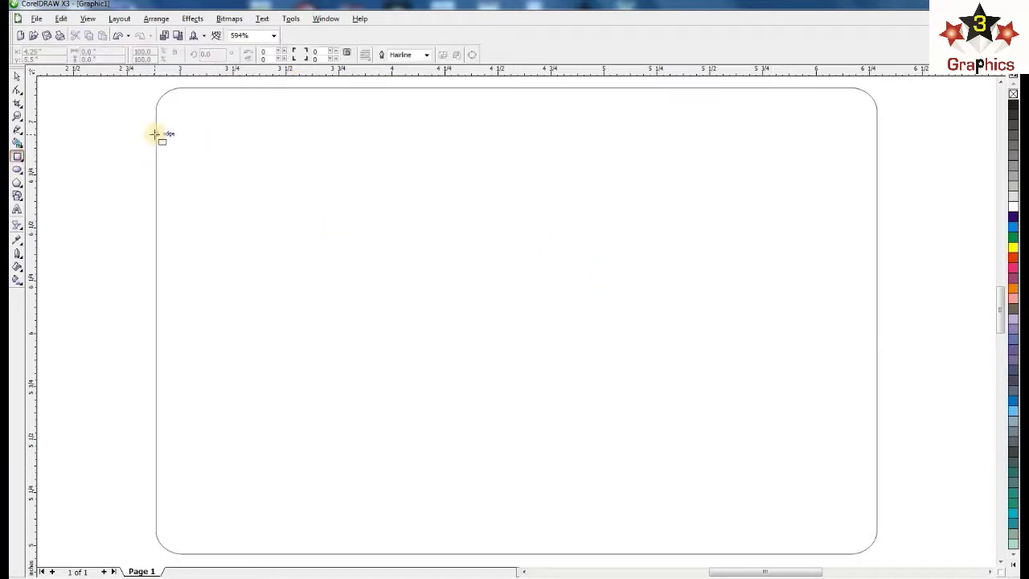
{"action": "left_click_drag", "start_coordinate": [156, 134], "coordinate": [876, 219]}
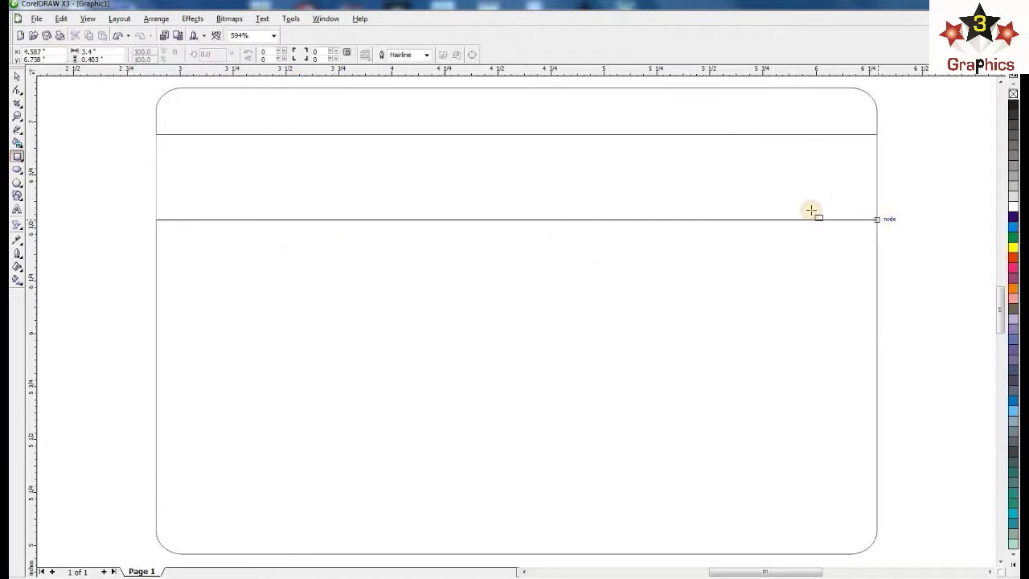
{"action": "left_click_drag", "start_coordinate": [811, 210], "coordinate": [811, 210]}
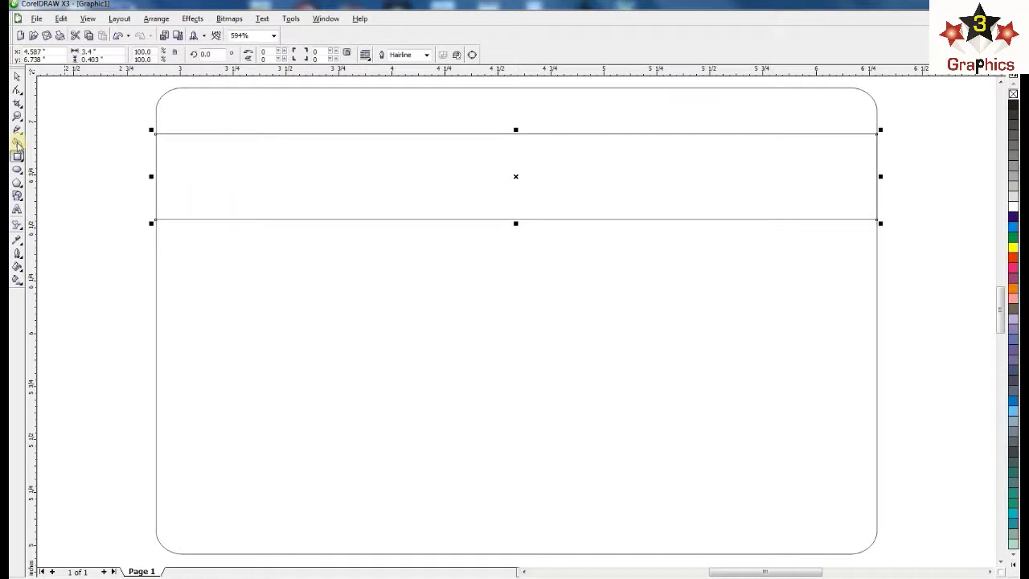
{"action": "left_click", "coordinate": [198, 18]}
{"action": "mouse_move", "coordinate": [207, 175]}
{"action": "left_click", "coordinate": [297, 176]}
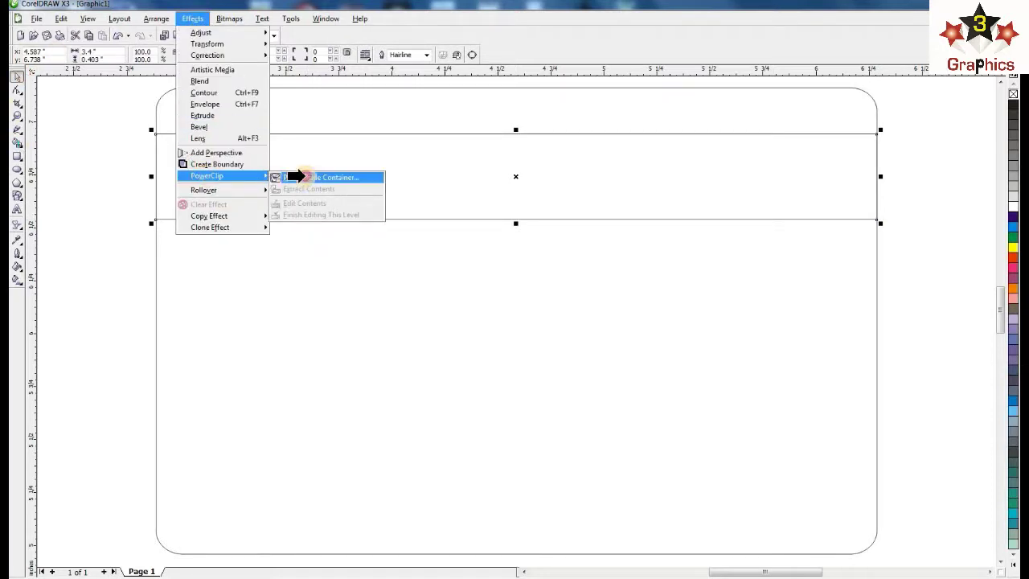
{"action": "left_click", "coordinate": [308, 90]}
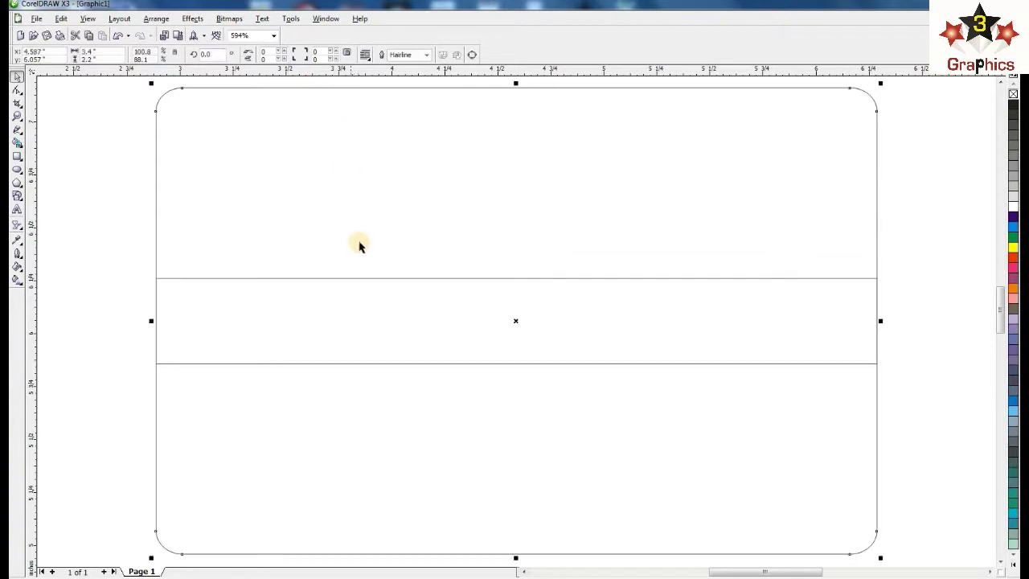
- Position the clipped band along the card's top edge and fill it green
{"action": "right_click", "coordinate": [368, 278]}
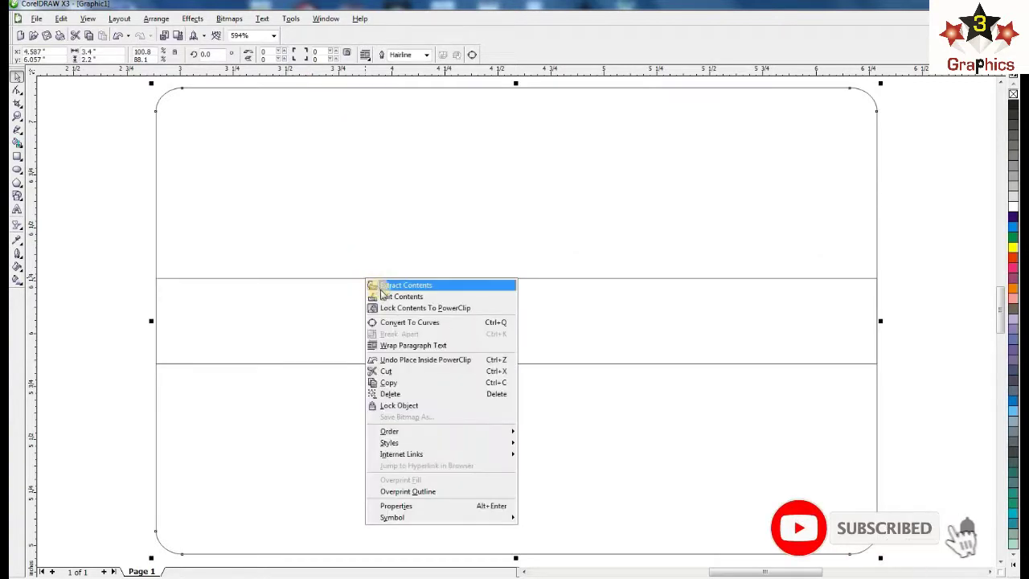
{"action": "left_click", "coordinate": [380, 284]}
{"action": "left_click_drag", "start_coordinate": [369, 177], "coordinate": [359, 103]}
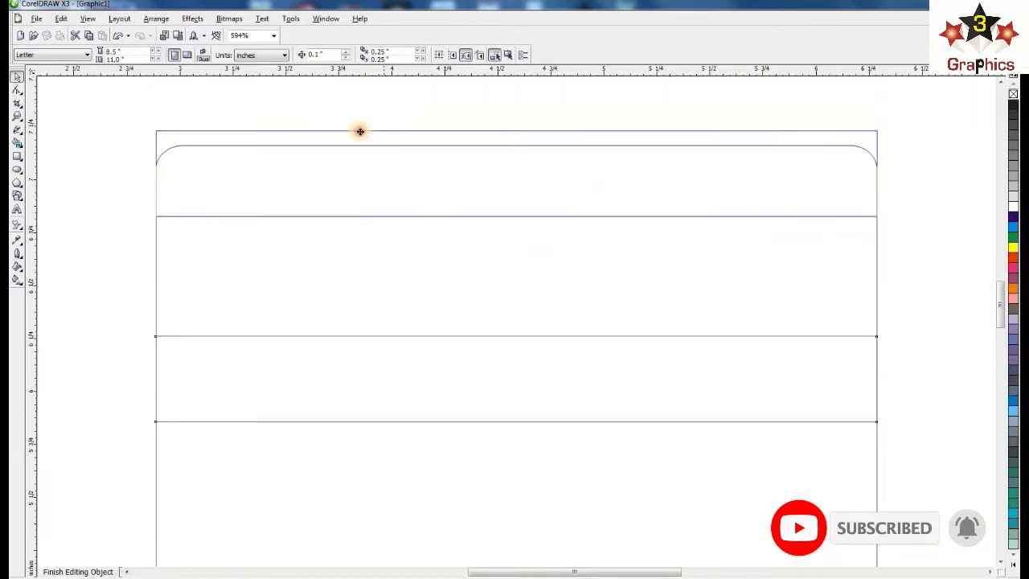
{"action": "left_click_drag", "start_coordinate": [360, 103], "coordinate": [358, 135]}
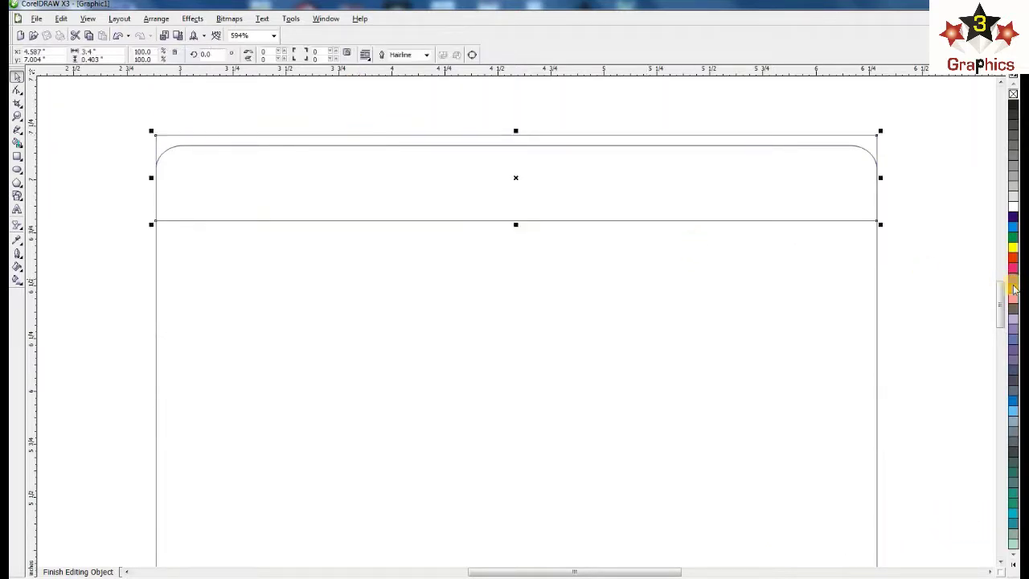
{"action": "left_click", "coordinate": [1014, 562]}
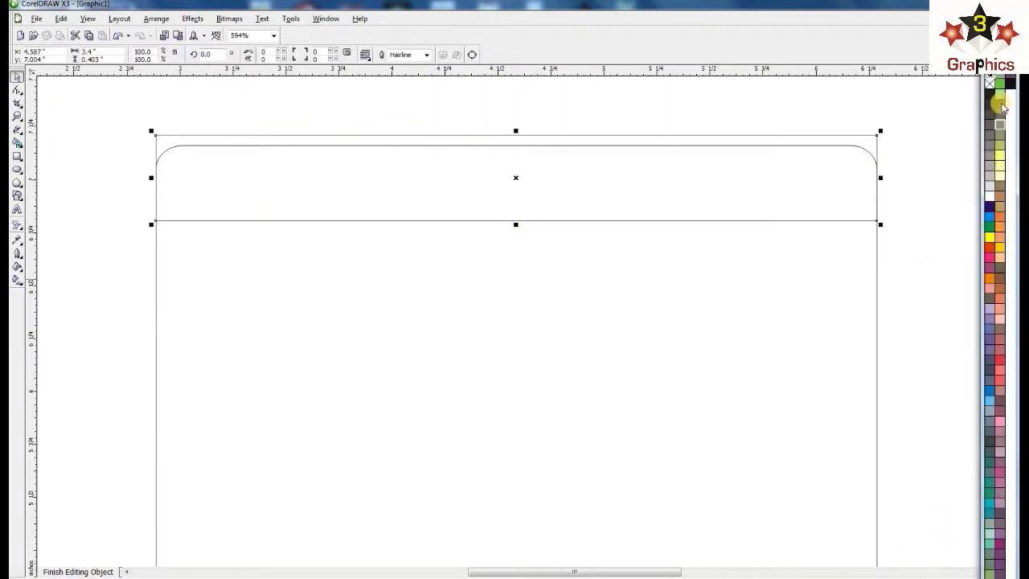
{"action": "left_click_drag", "start_coordinate": [1001, 91], "coordinate": [869, 146]}
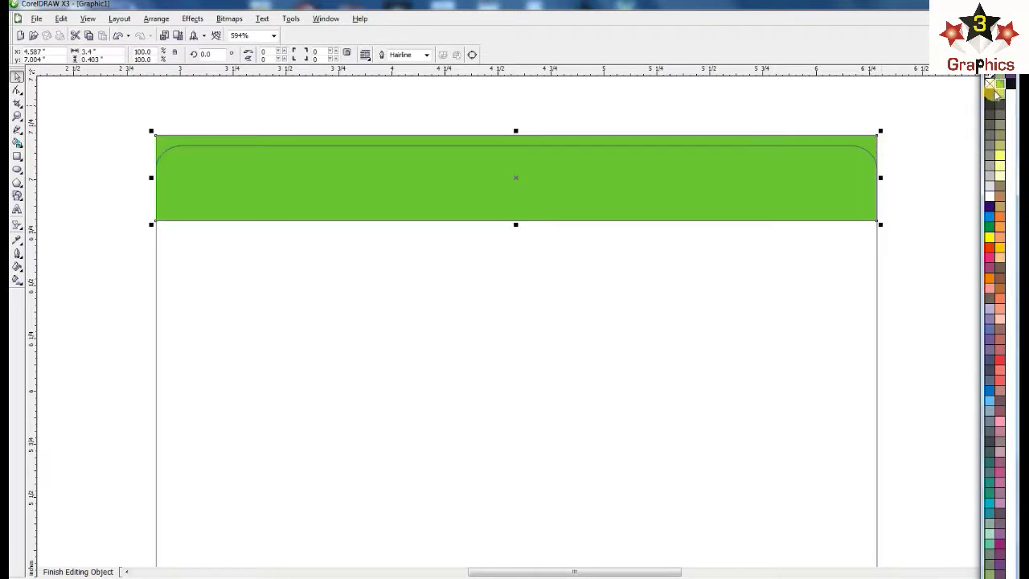
{"action": "left_click", "coordinate": [517, 326]}
- Add the matching bottom band and finish editing the PowerClip contents
{"action": "scroll", "coordinate": [483, 323], "scroll_direction": "down", "scroll_amount": 2}
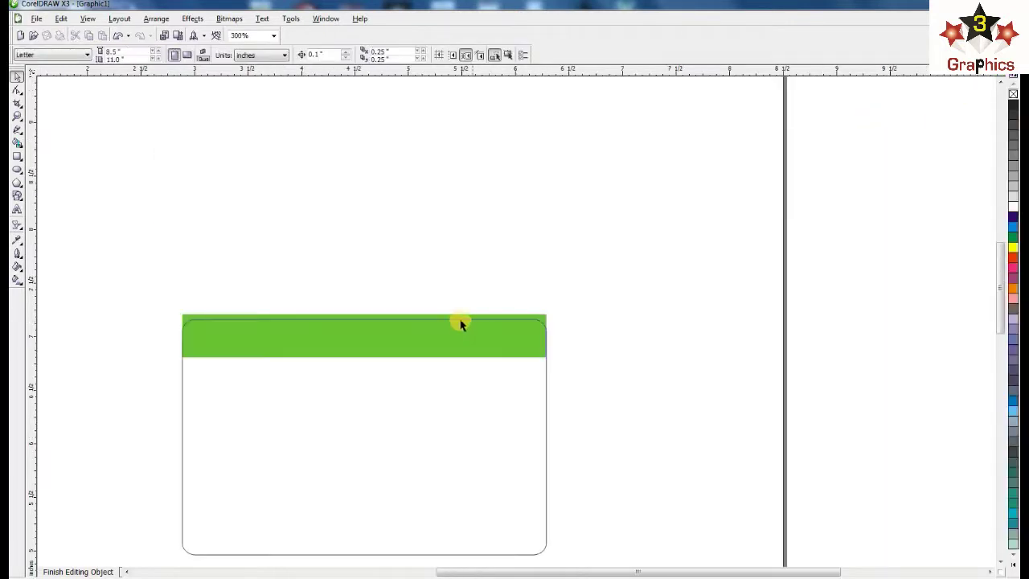
{"action": "left_click_drag", "start_coordinate": [435, 426], "coordinate": [435, 498]}
{"action": "right_click", "coordinate": [410, 281]}
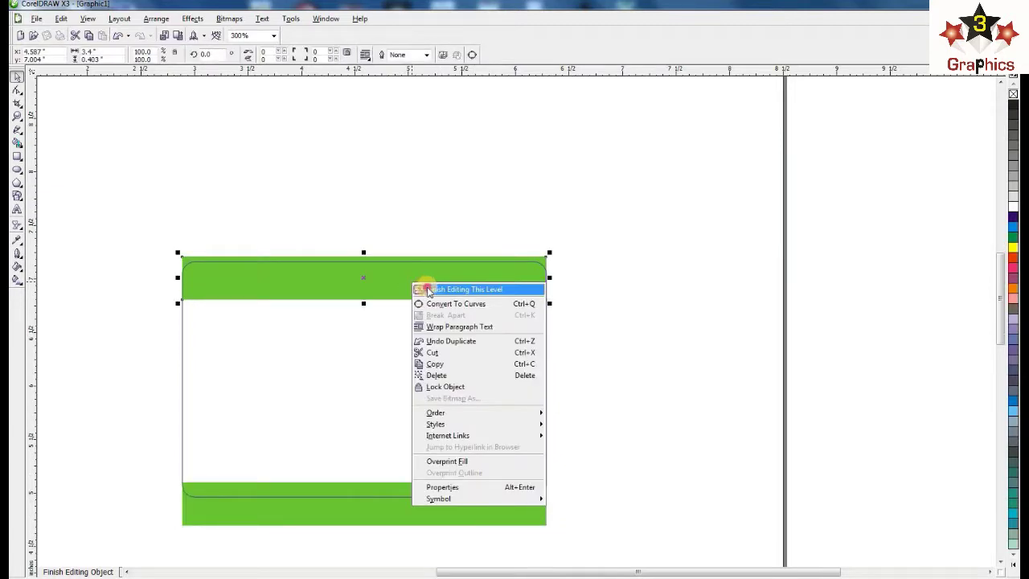
{"action": "left_click", "coordinate": [428, 290]}
{"action": "left_click", "coordinate": [602, 365]}
{"action": "scroll", "coordinate": [515, 327], "scroll_direction": "up", "scroll_amount": 2}
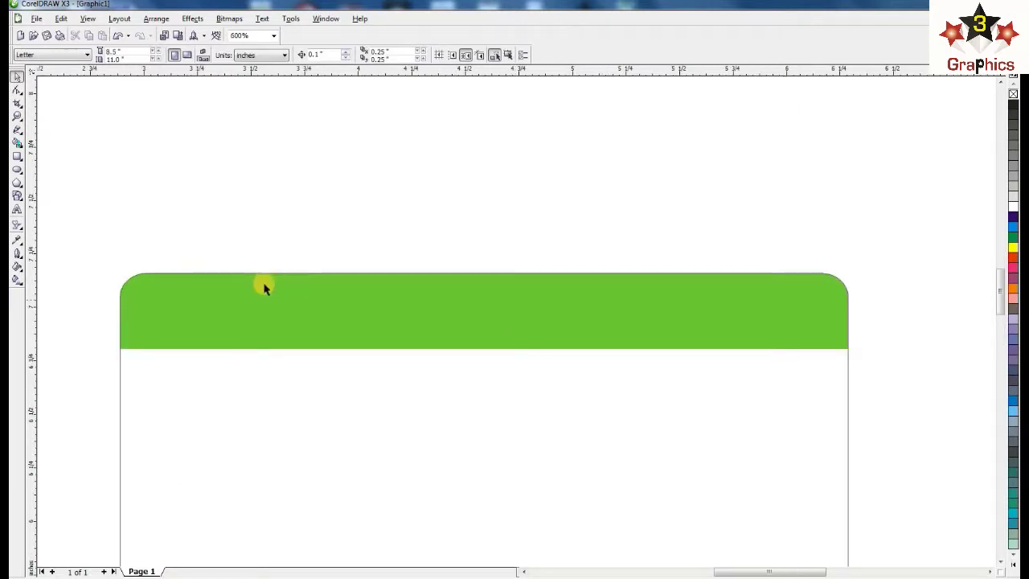
- Type the heading 'Govt. High School Turlandi (Swabi)' at 14 pt
{"action": "left_click", "coordinate": [231, 256]}
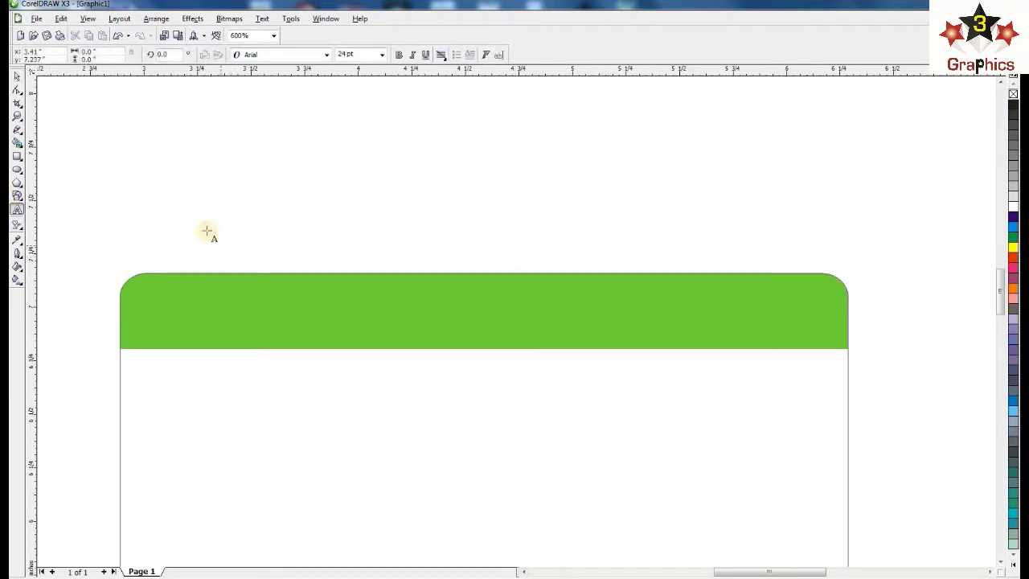
{"action": "left_click", "coordinate": [358, 55]}
{"action": "type", "text": "14"}
{"action": "key", "text": "Return"}
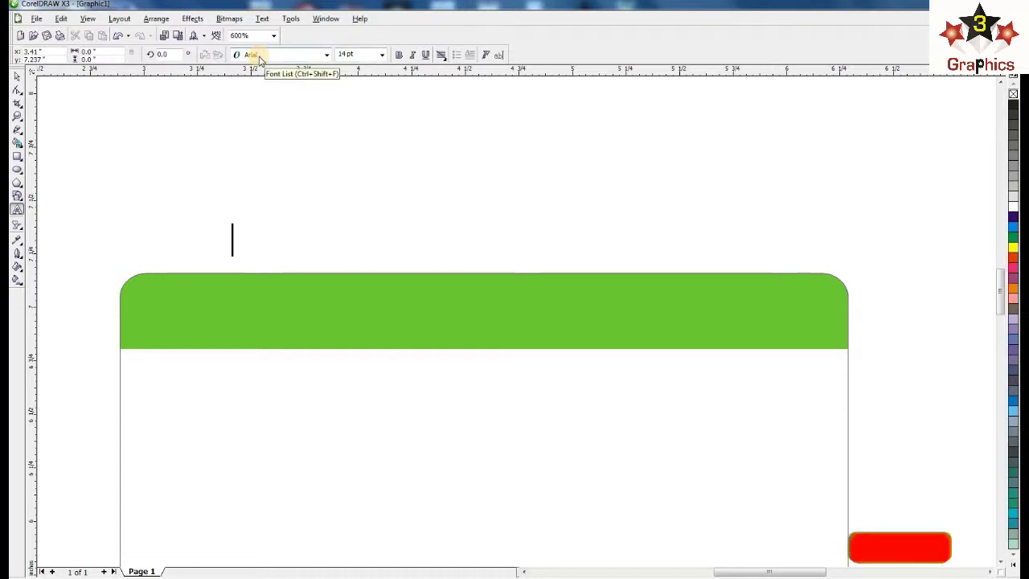
{"action": "type", "text": "Govt"}
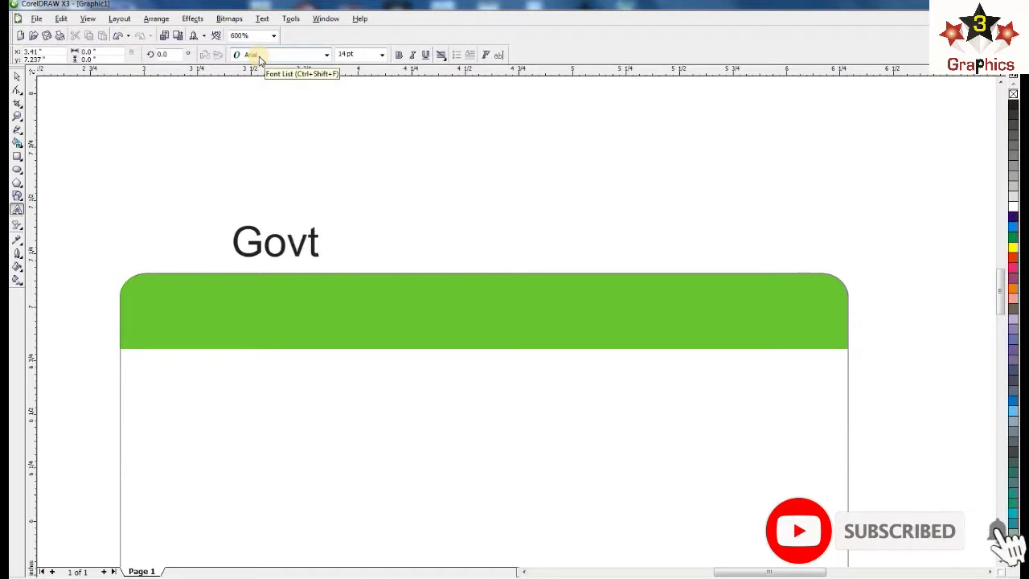
{"action": "type", "text": ". High"}
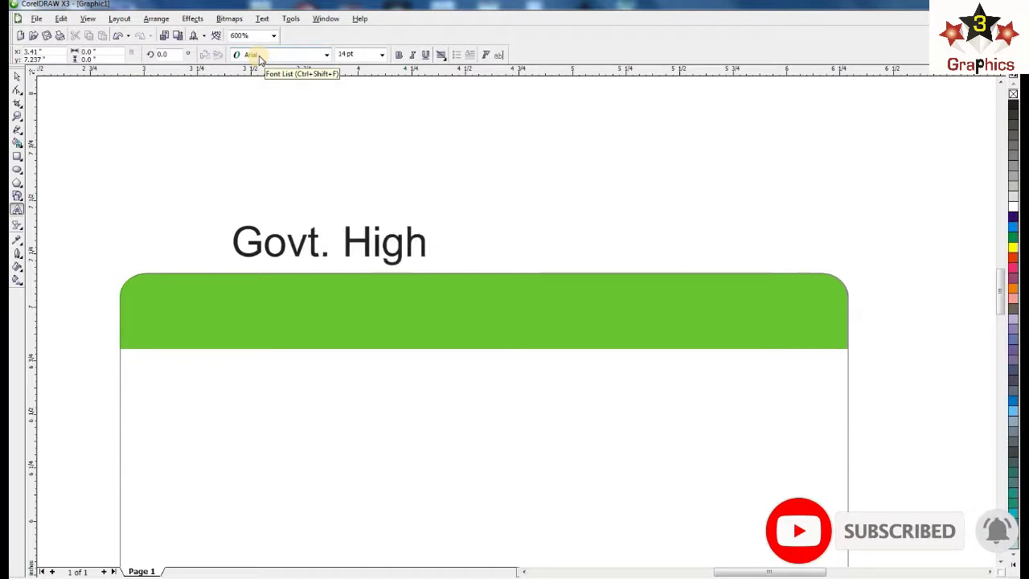
{"action": "type", "text": " School "}
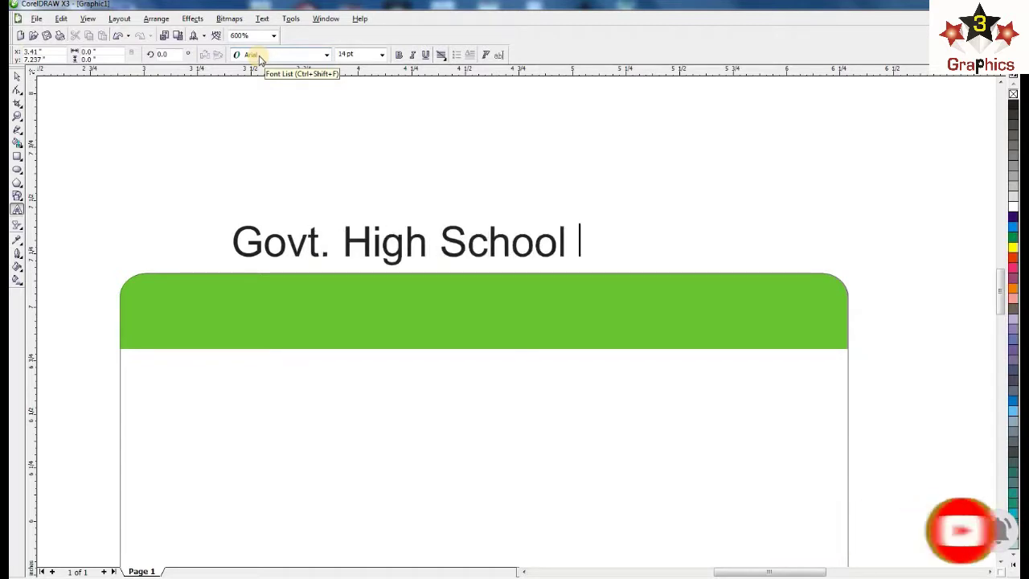
{"action": "type", "text": "Turlandi"}
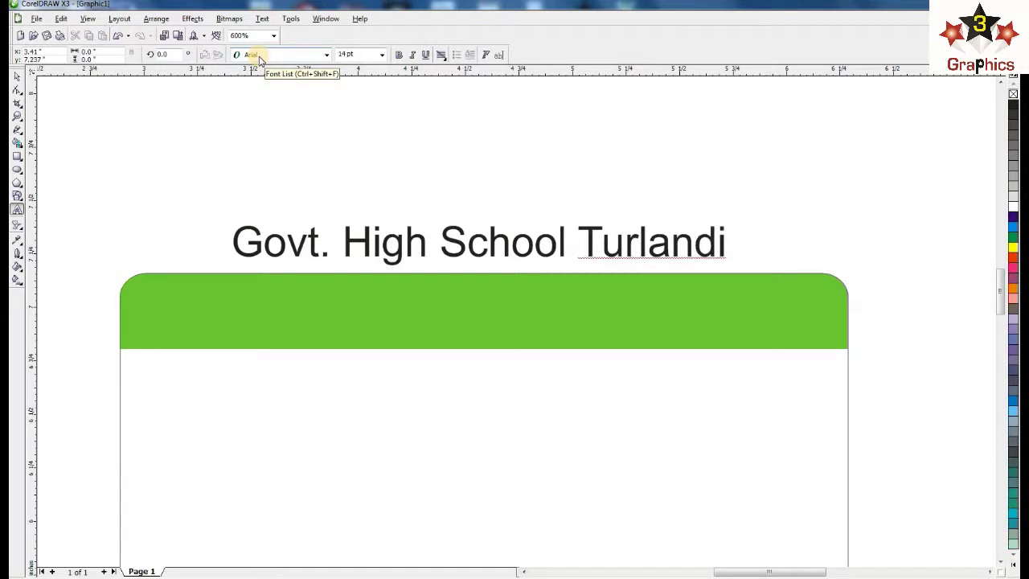
{"action": "type", "text": " (Swabi"}
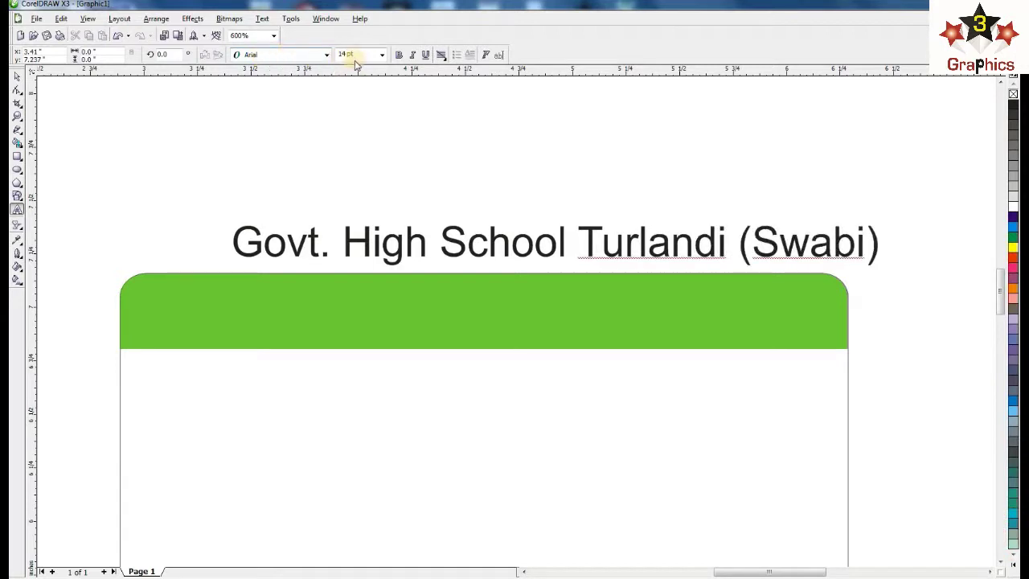
{"action": "key", "text": "ctrl+space"}
- Bold the heading, centre it on the card, and move it onto the green band
{"action": "left_click", "coordinate": [398, 55]}
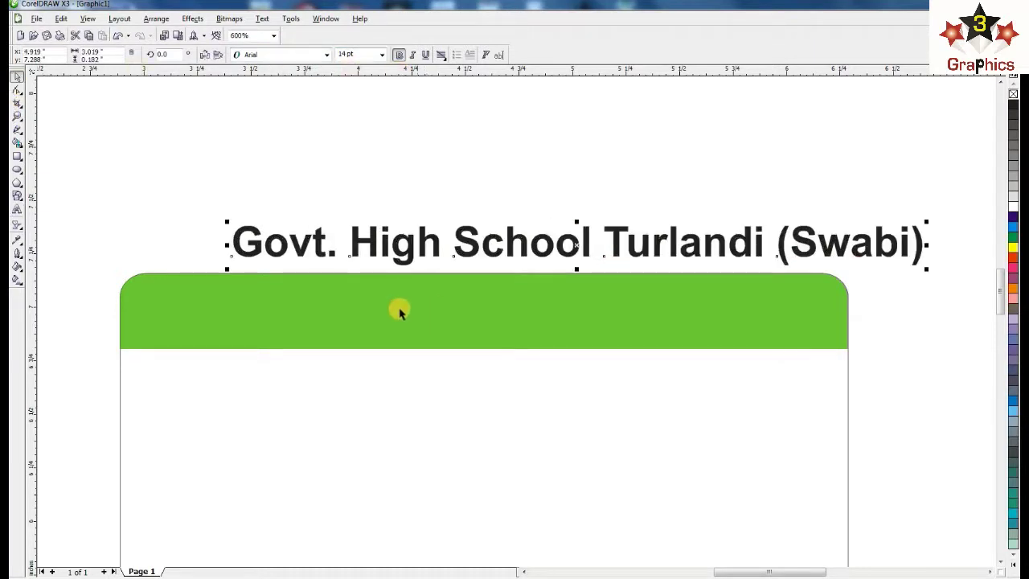
{"action": "left_click", "coordinate": [322, 314], "text": "shift"}
{"action": "key", "text": "c"}
{"action": "key", "text": "Escape"}
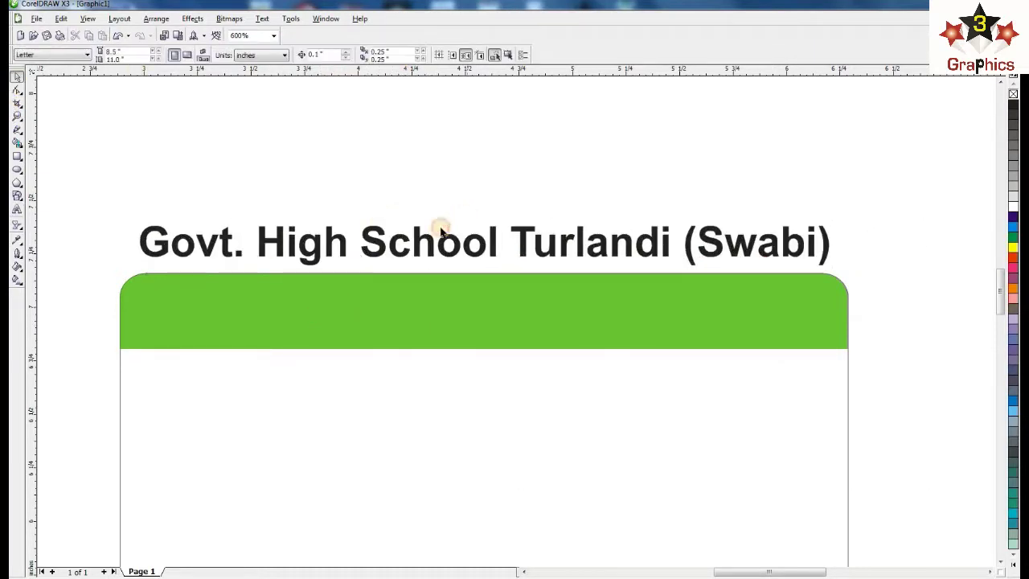
{"action": "left_click_drag", "start_coordinate": [338, 237], "coordinate": [333, 312]}
- Fill the school name yellow with a round-cornered black outline behind the fill
{"action": "left_click", "coordinate": [1014, 251]}
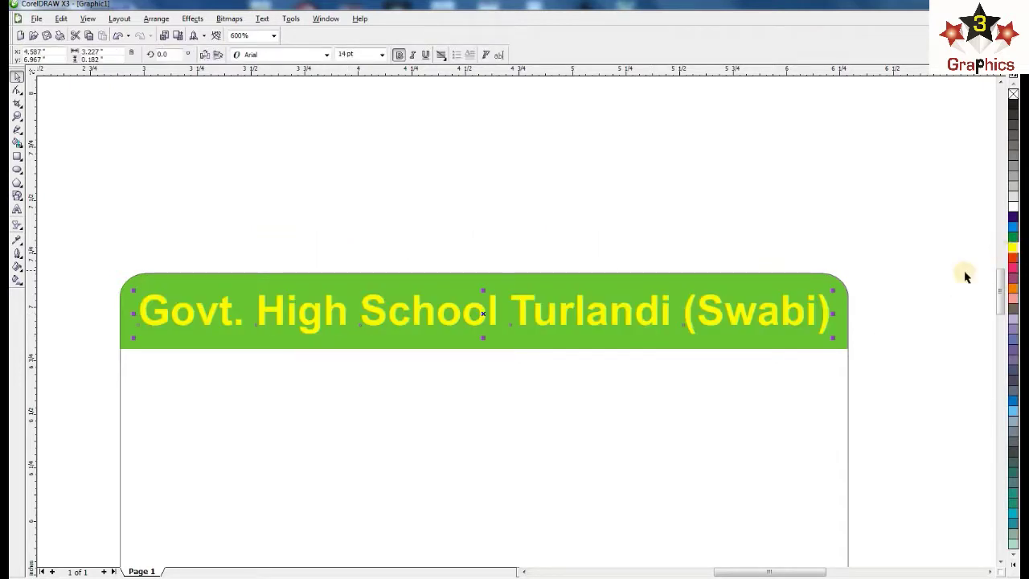
{"action": "key", "text": "F12"}
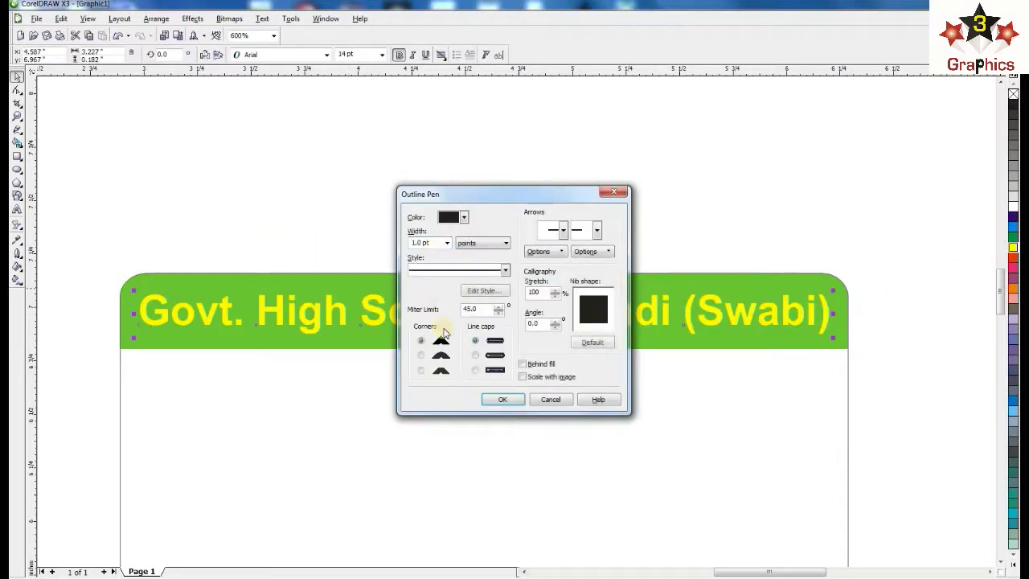
{"action": "left_click", "coordinate": [421, 355]}
{"action": "left_click", "coordinate": [474, 355]}
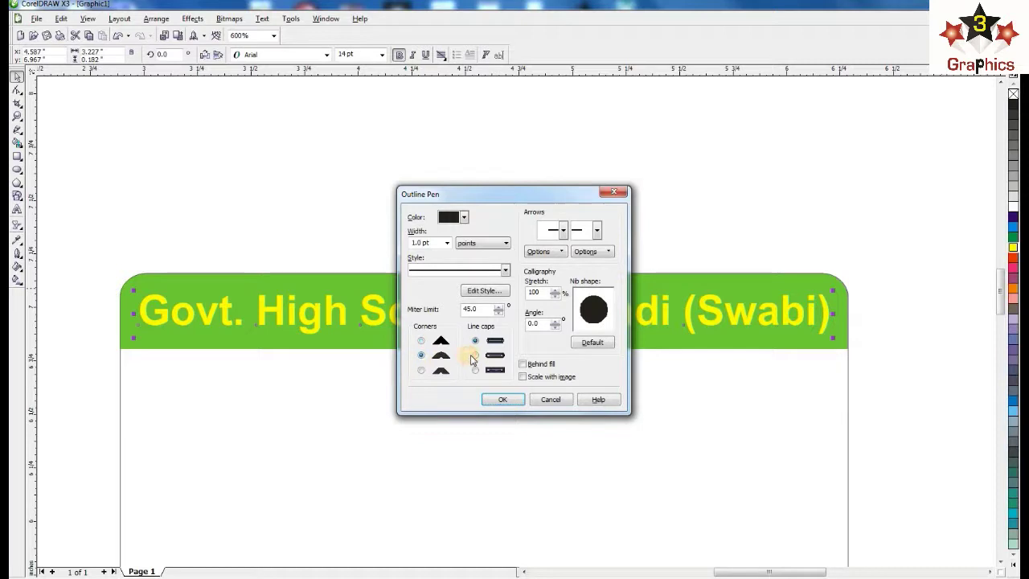
{"action": "left_click", "coordinate": [505, 400]}
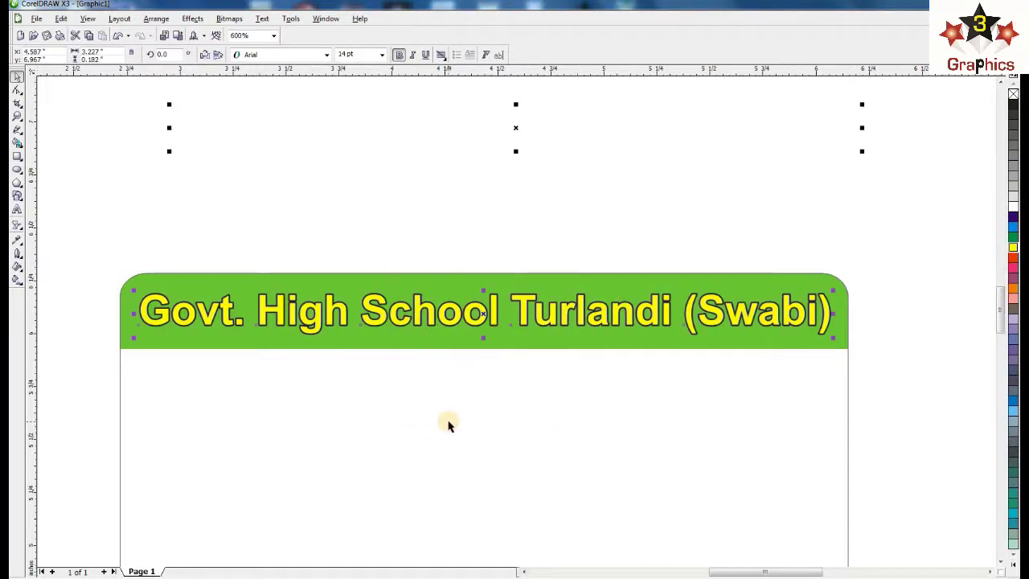
{"action": "scroll", "coordinate": [449, 426], "scroll_direction": "down", "scroll_amount": 2}
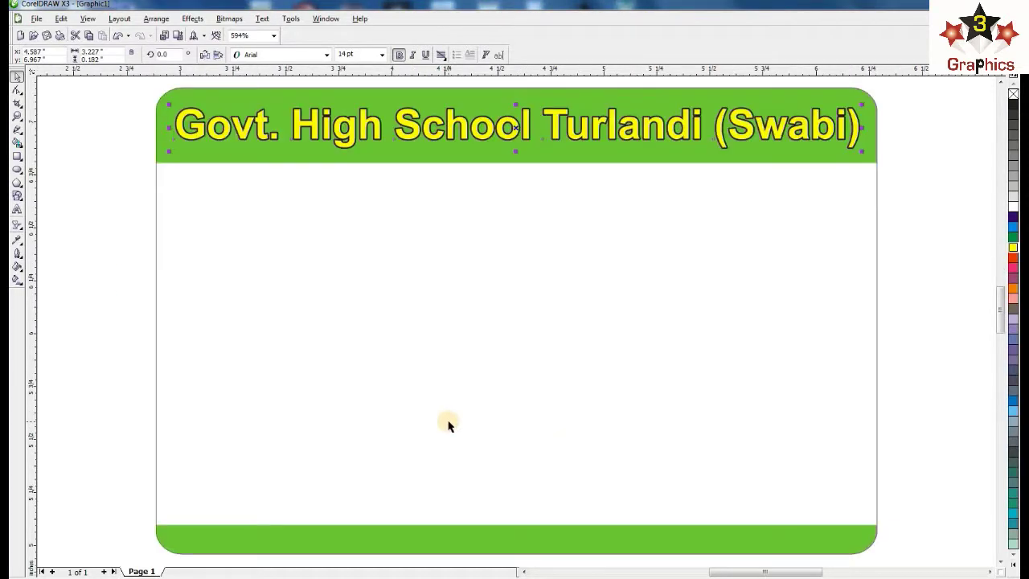
{"action": "left_click", "coordinate": [17, 156]}
- Draw a long box under the header and slant its top-right corner outward
{"action": "mouse_move", "coordinate": [311, 176]}
{"action": "left_mouse_down"}
{"action": "mouse_move", "coordinate": [541, 229]}
{"action": "mouse_move", "coordinate": [672, 225]}
{"action": "left_mouse_up"}
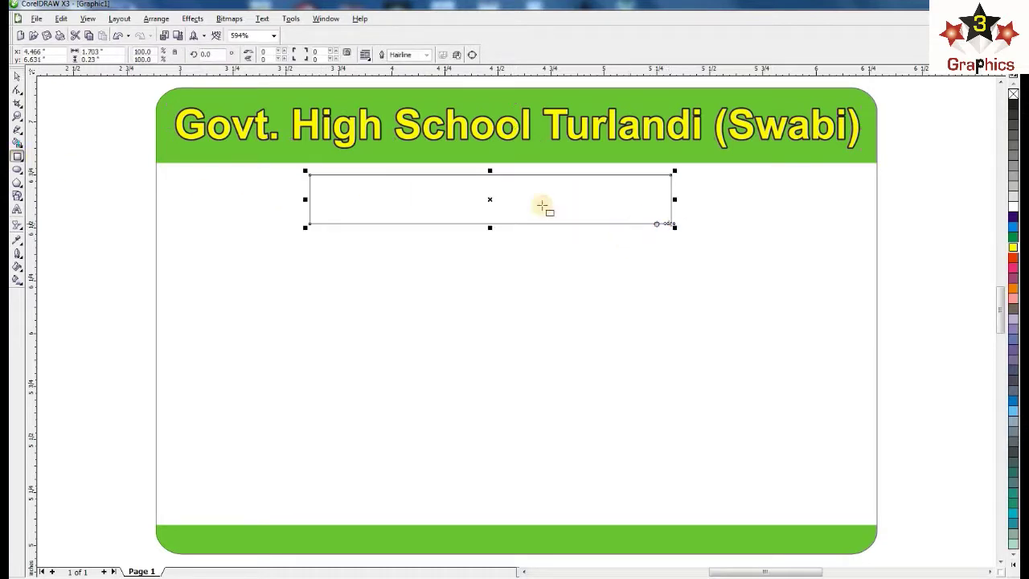
{"action": "left_click", "coordinate": [17, 76]}
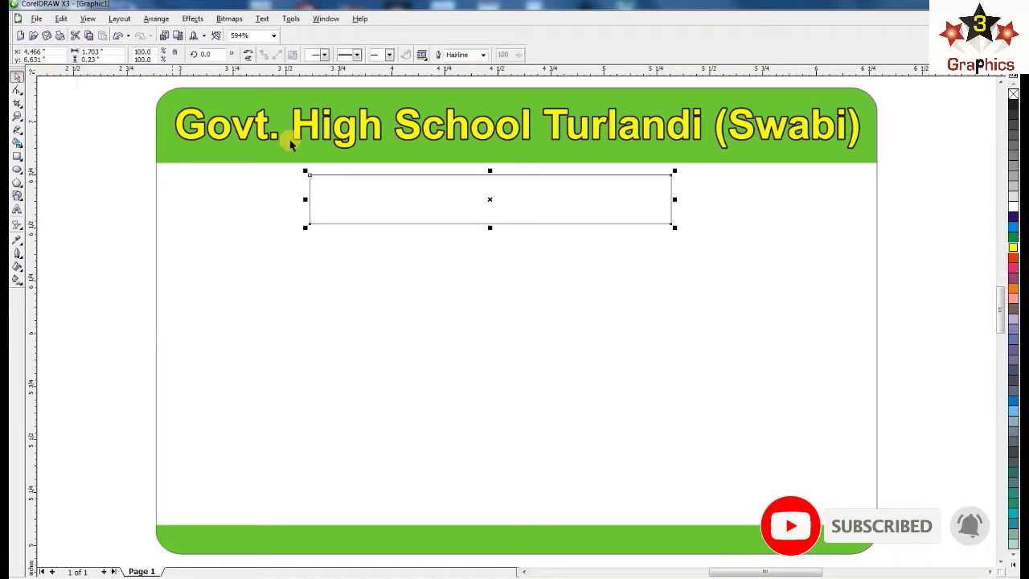
{"action": "scroll", "coordinate": [571, 181], "scroll_direction": "up", "scroll_amount": 1}
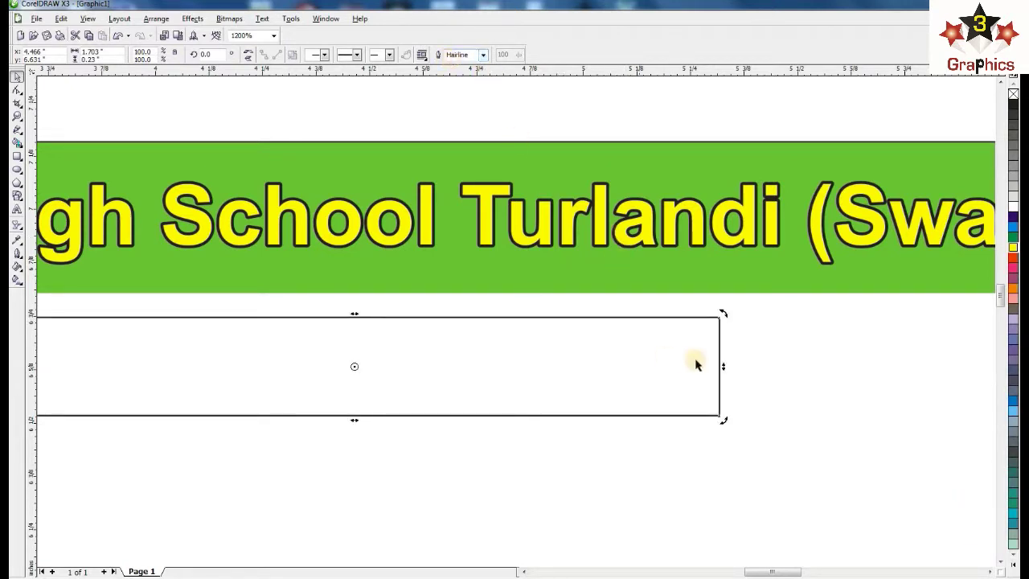
{"action": "left_click", "coordinate": [16, 89]}
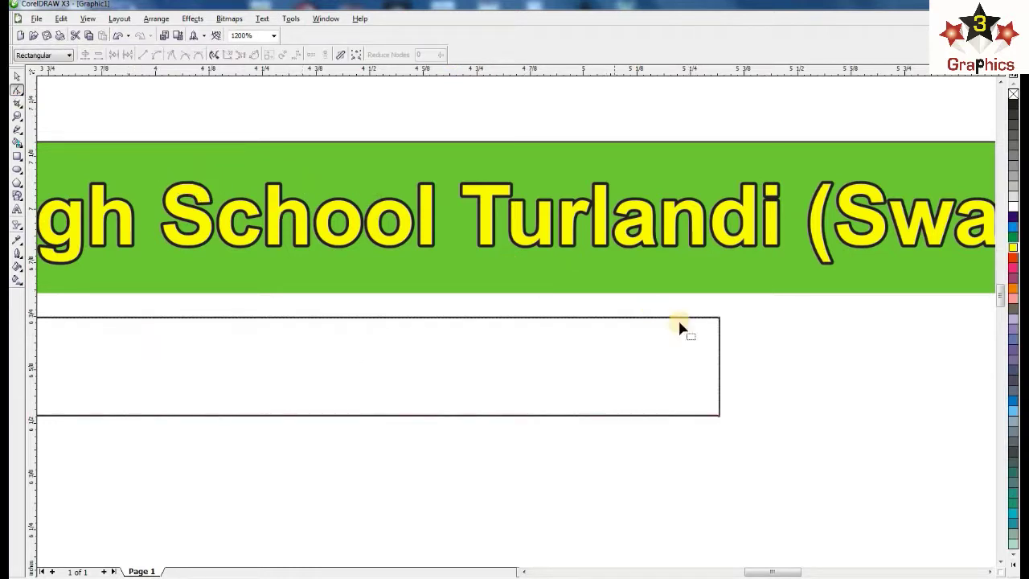
{"action": "left_click_drag", "start_coordinate": [720, 321], "coordinate": [770, 317]}
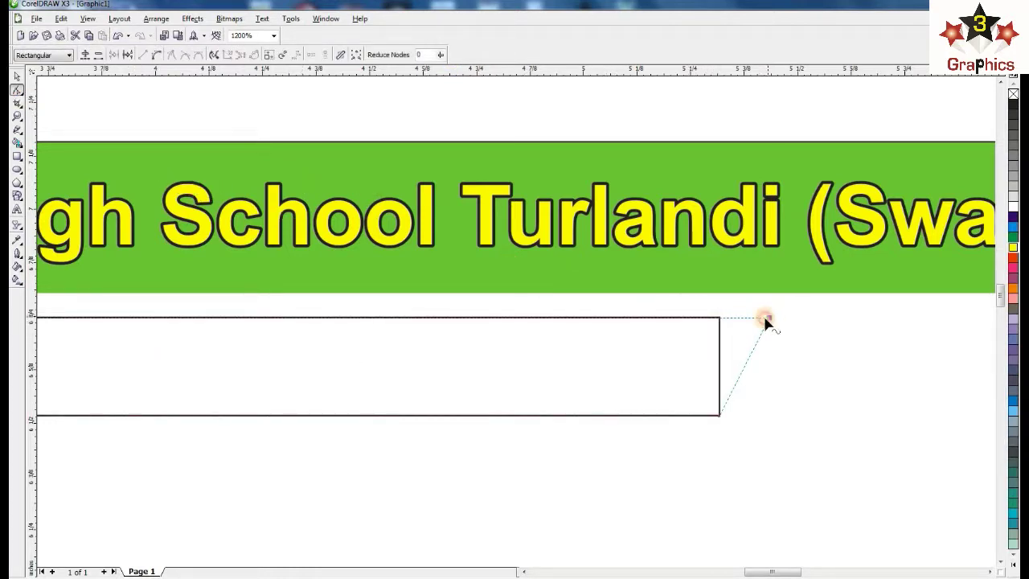
{"action": "scroll", "coordinate": [269, 324], "scroll_direction": "down", "scroll_amount": 2}
- Fill the slanted shape red-orange and remove its outline
{"action": "left_click", "coordinate": [16, 79]}
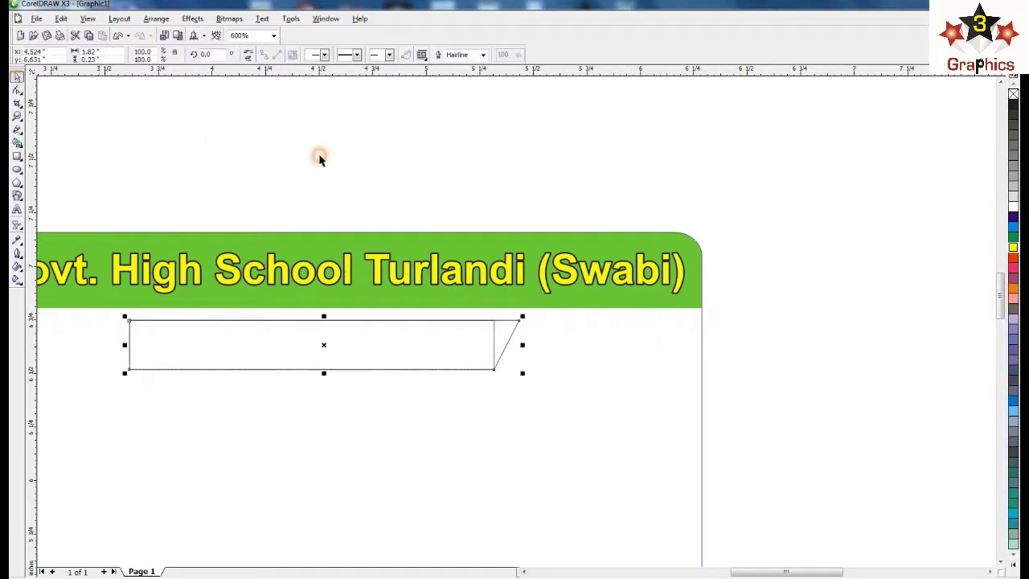
{"action": "left_click", "coordinate": [1013, 259]}
{"action": "right_click", "coordinate": [1013, 94]}
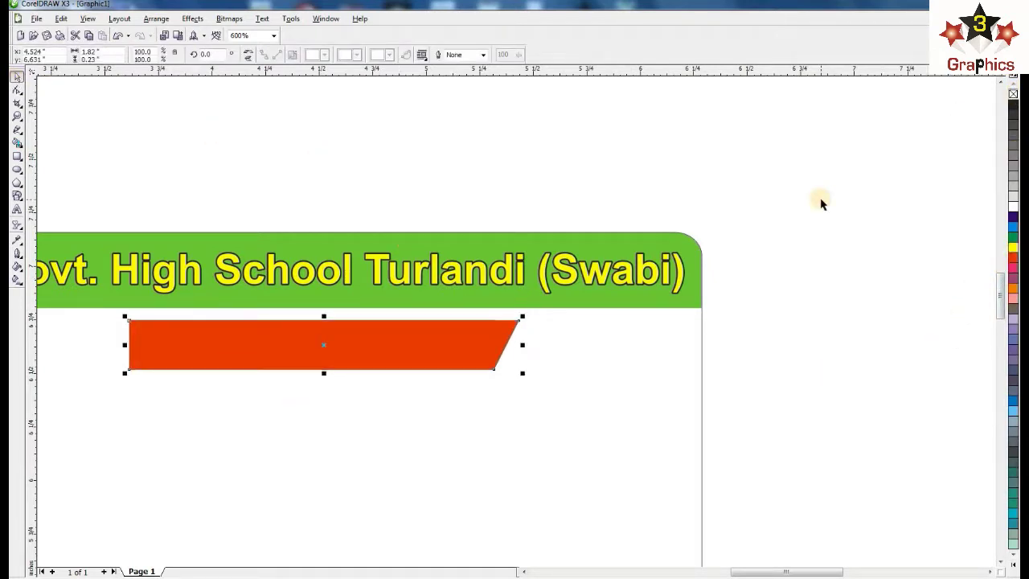
{"action": "left_click", "coordinate": [505, 430]}
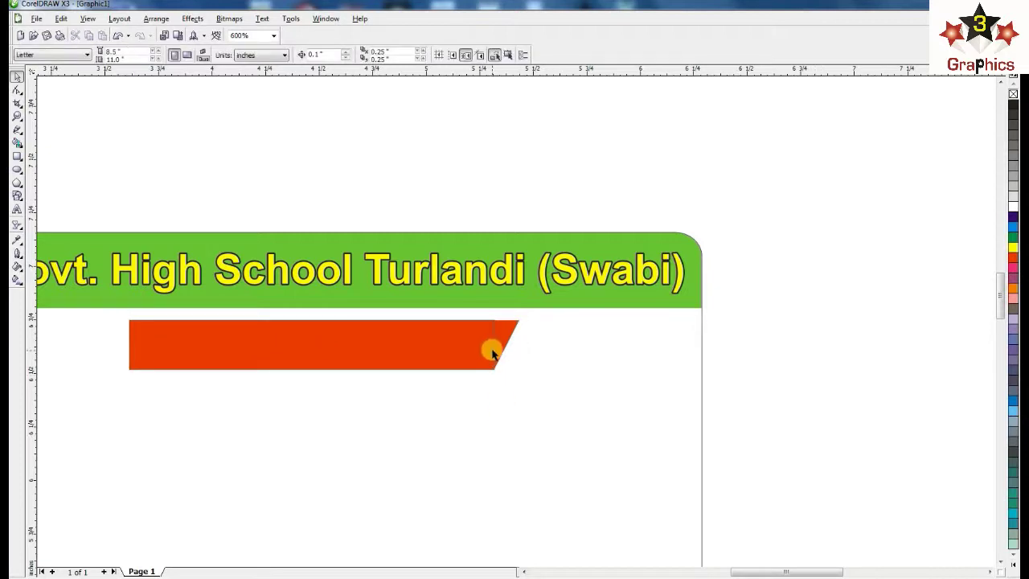
- Make the overlying rectangle white with a 0.5 pt red outline
{"action": "left_click", "coordinate": [495, 351]}
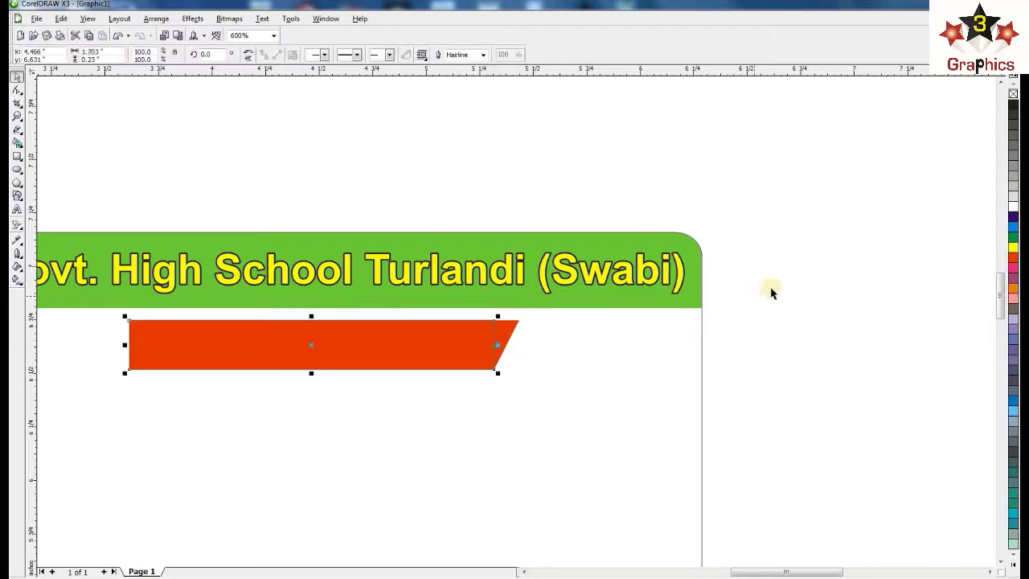
{"action": "left_click", "coordinate": [1013, 207]}
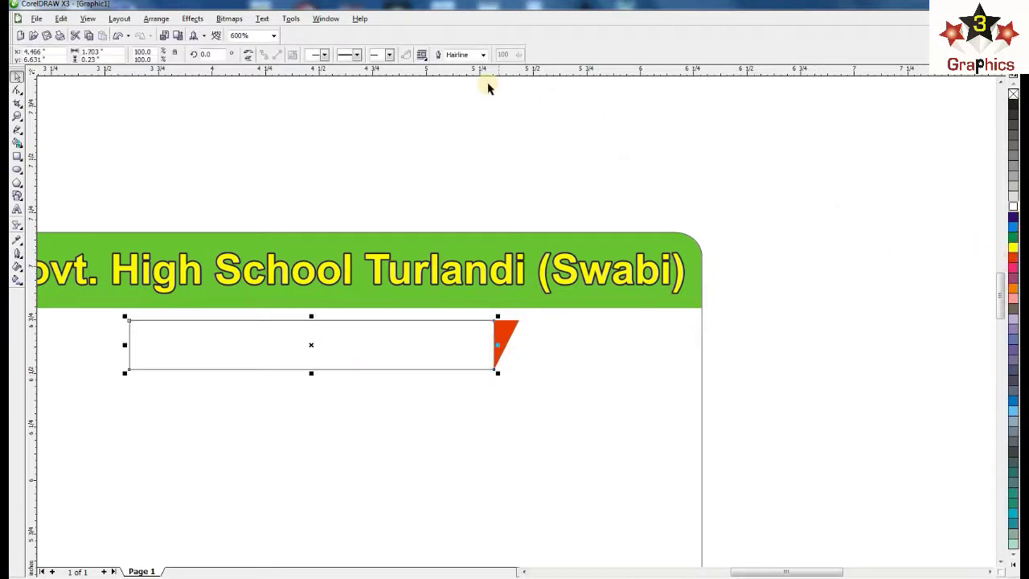
{"action": "left_click", "coordinate": [482, 55]}
{"action": "left_click", "coordinate": [466, 88]}
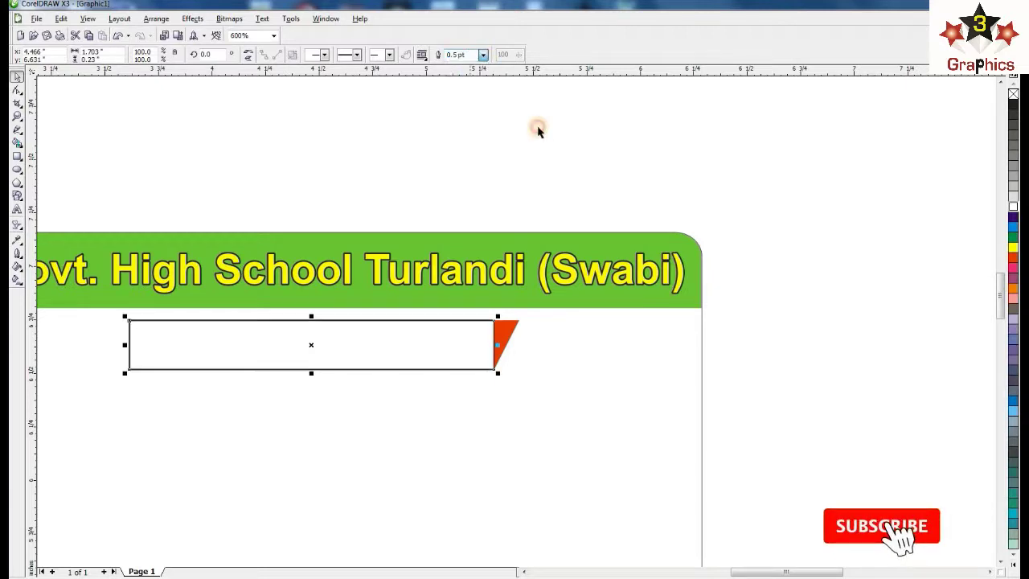
{"action": "right_click", "coordinate": [1013, 258]}
{"action": "left_click", "coordinate": [670, 384]}
{"action": "key", "text": "F3"}
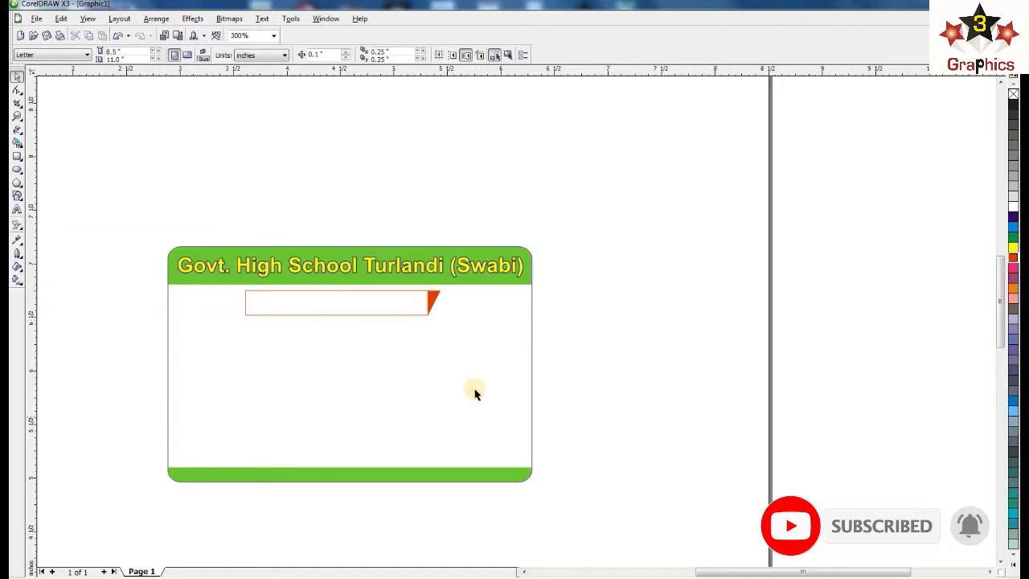
{"action": "mouse_move", "coordinate": [474, 378]}
{"action": "left_mouse_down"}
{"action": "mouse_move", "coordinate": [278, 291]}
{"action": "mouse_move", "coordinate": [221, 286]}
{"action": "left_mouse_up"}
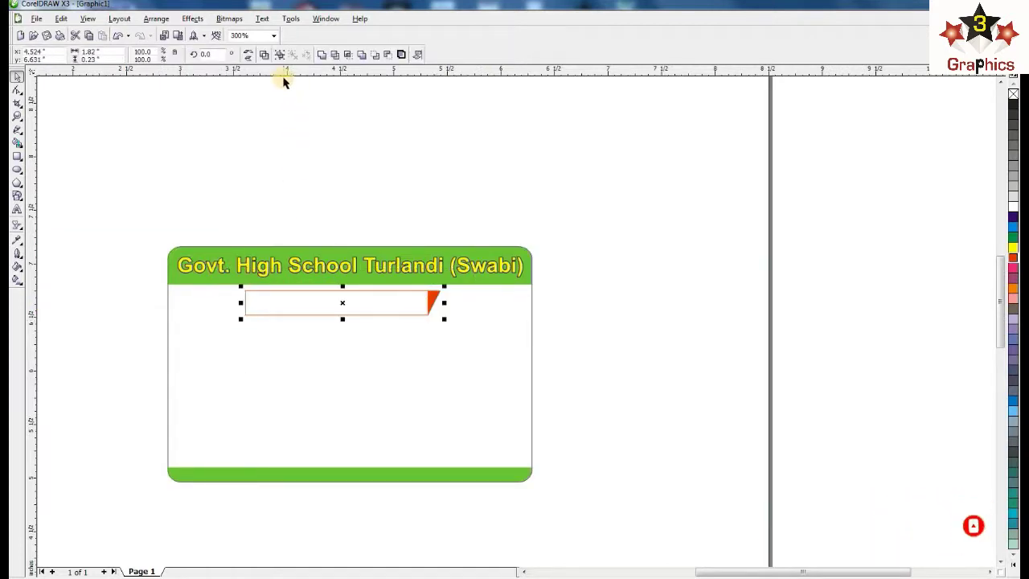
{"action": "left_click", "coordinate": [309, 139]}
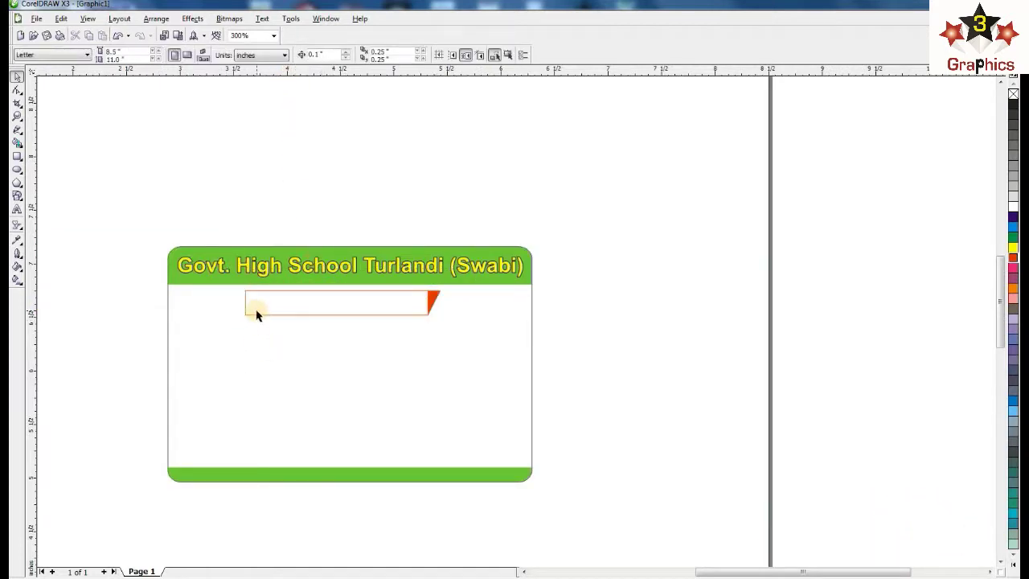
{"action": "scroll", "coordinate": [516, 324], "scroll_direction": "up", "scroll_amount": 1}
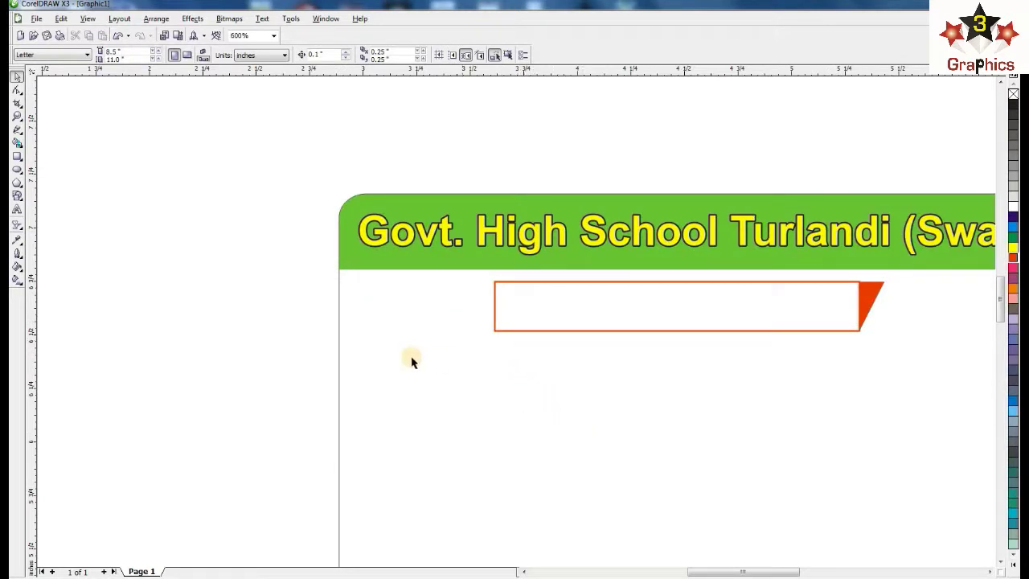
- Type 'Student ID Card' in bold Square721
{"action": "left_click", "coordinate": [17, 208]}
{"action": "type", "text": "Stu"}
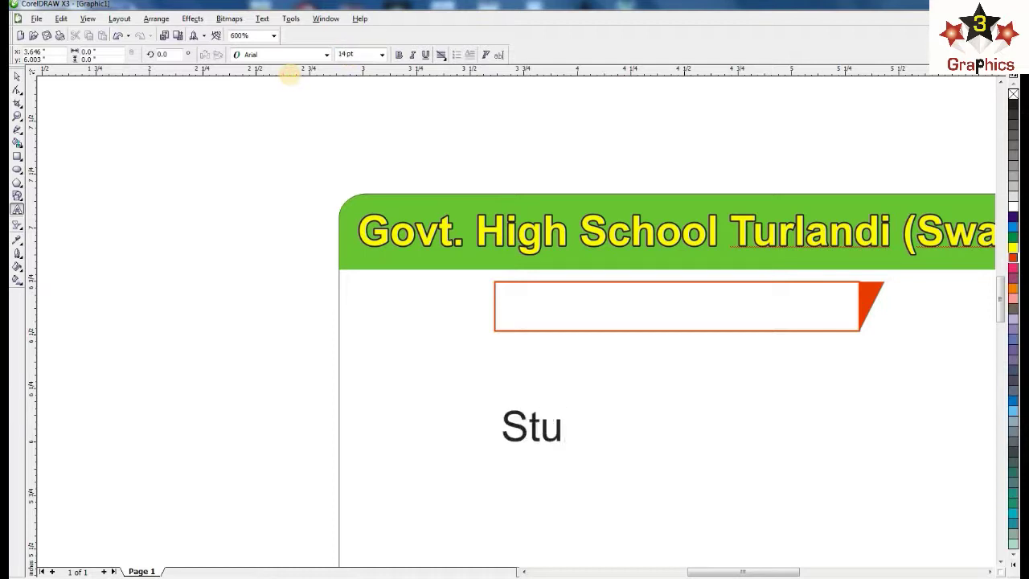
{"action": "type", "text": "dent ID Card"}
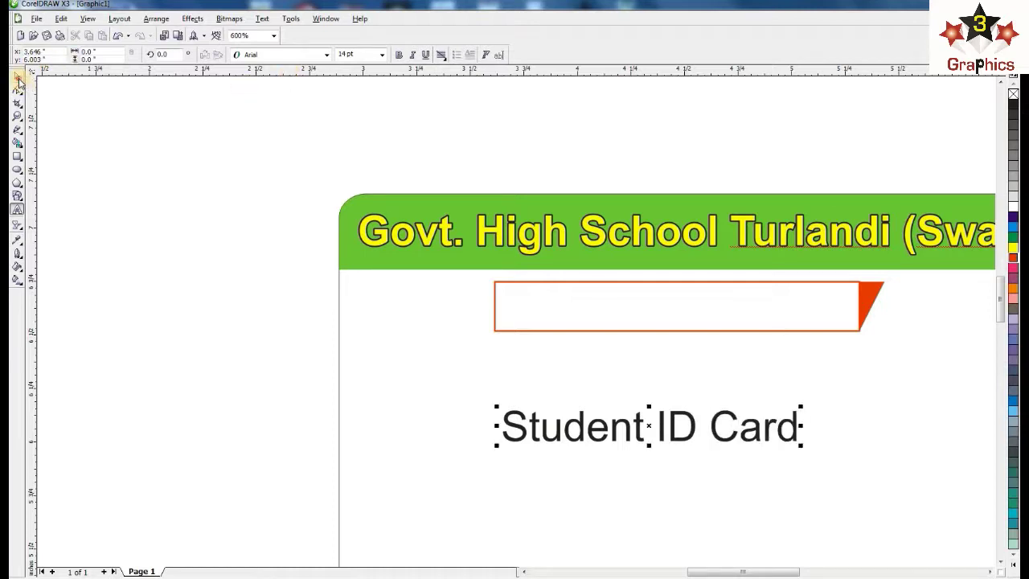
{"action": "left_click", "coordinate": [17, 78]}
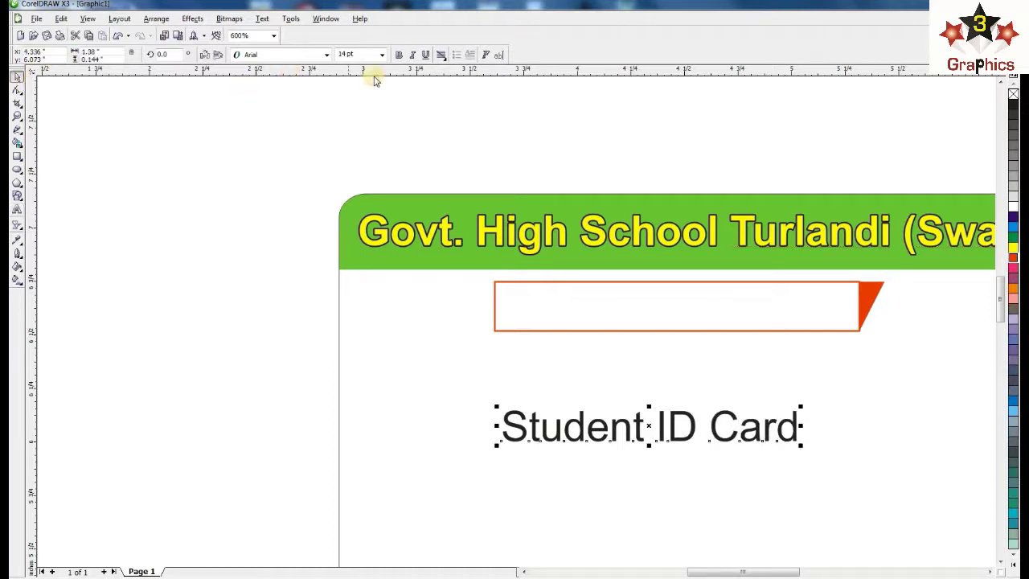
{"action": "left_click", "coordinate": [400, 55]}
{"action": "left_click", "coordinate": [326, 55]}
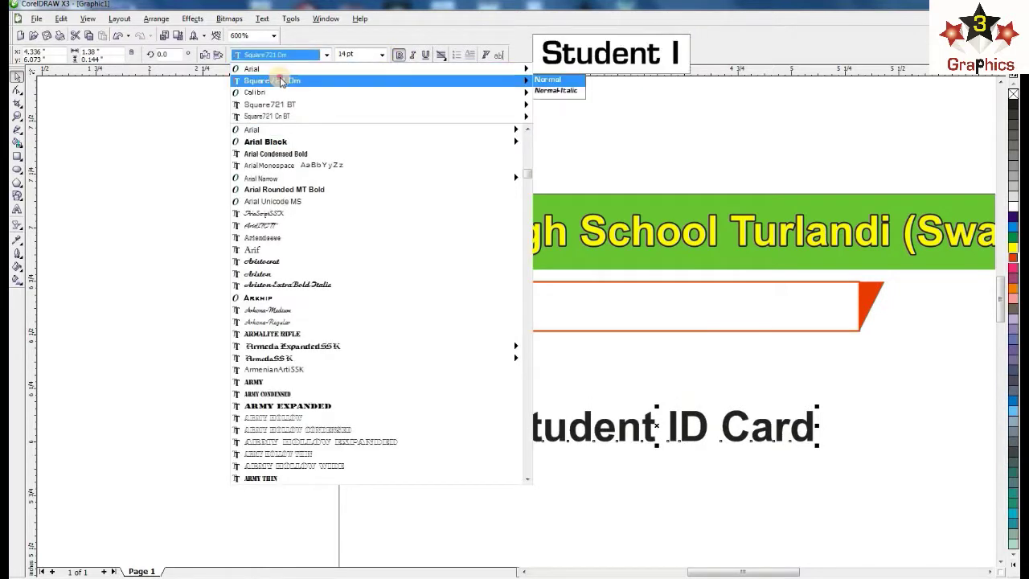
{"action": "left_click", "coordinate": [555, 80]}
- Centre the 'Student ID Card' text in the label box and group them
{"action": "left_click_drag", "start_coordinate": [659, 420], "coordinate": [672, 307]}
{"action": "left_click", "coordinate": [865, 297], "text": "shift"}
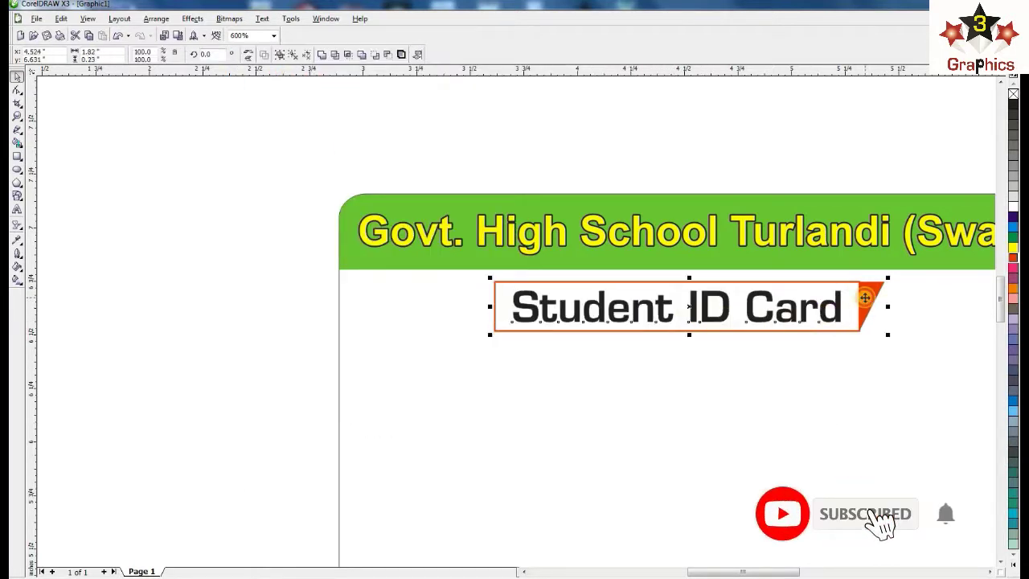
{"action": "left_click", "coordinate": [849, 321]}
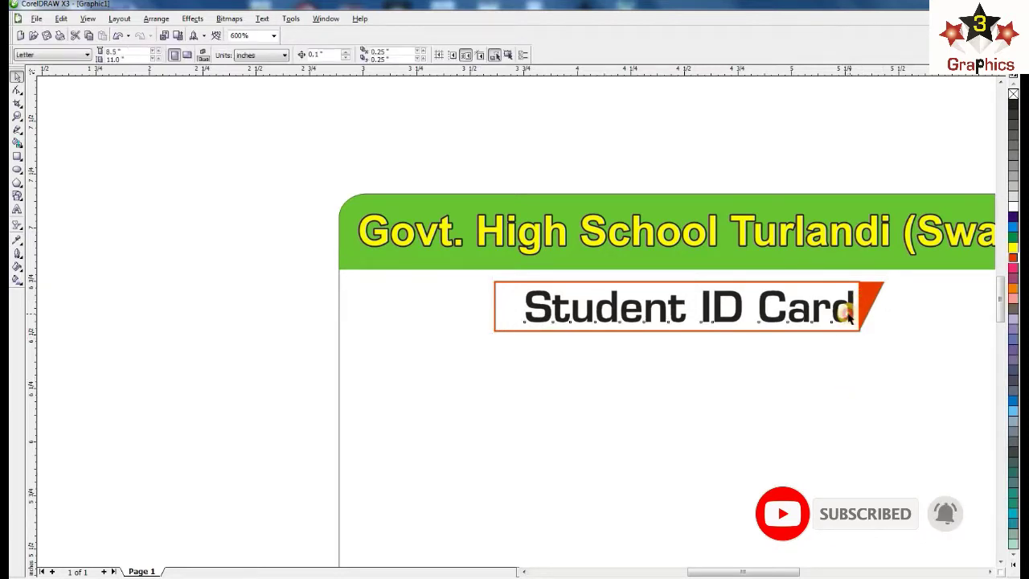
{"action": "left_click_drag", "start_coordinate": [850, 305], "coordinate": [840, 315]}
{"action": "scroll", "coordinate": [562, 342], "scroll_direction": "down", "scroll_amount": 1}
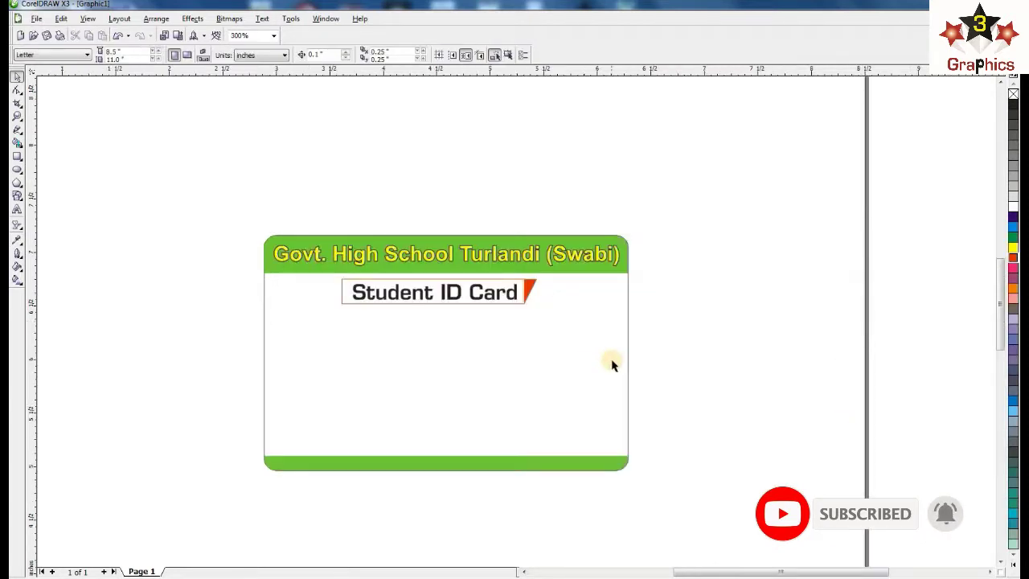
{"action": "left_click_drag", "start_coordinate": [369, 278], "coordinate": [321, 266]}
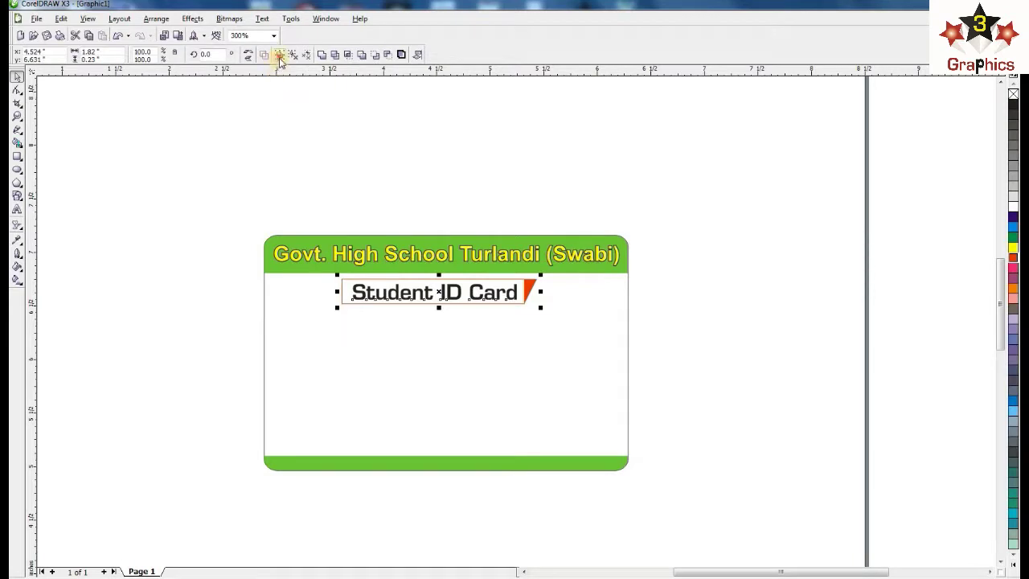
{"action": "left_click", "coordinate": [280, 56]}
{"action": "left_click", "coordinate": [422, 328]}
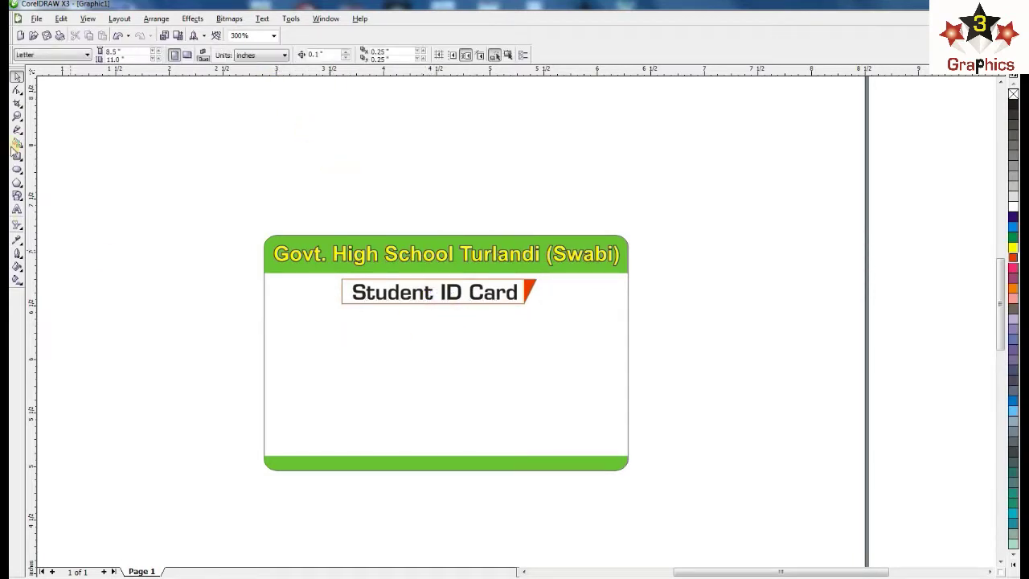
{"action": "left_click", "coordinate": [17, 156]}
- Draw the photo frame and bring the IMG_1154 photo in beside it
{"action": "left_click_drag", "start_coordinate": [279, 309], "coordinate": [372, 423]}
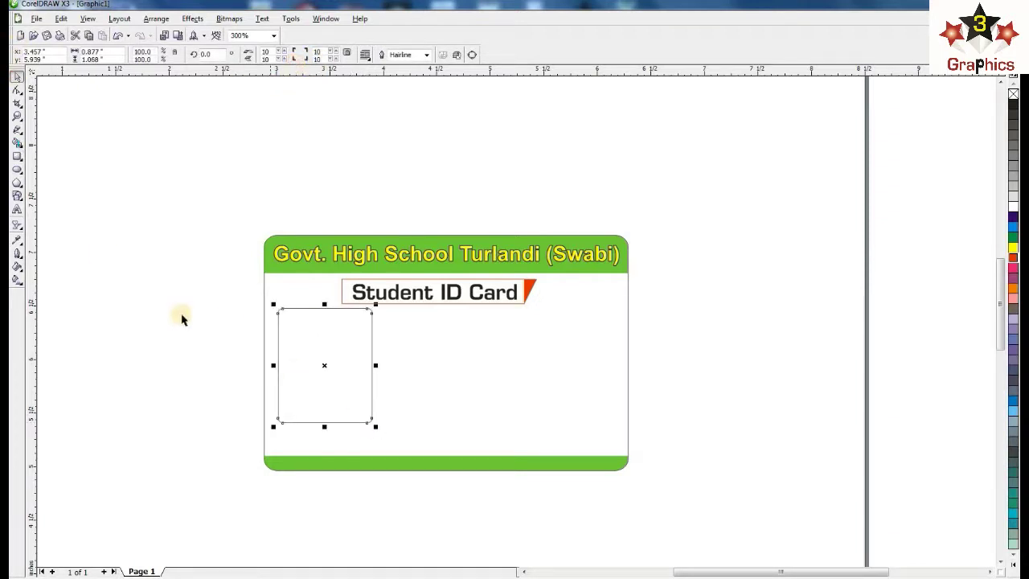
{"action": "left_click", "coordinate": [147, 518]}
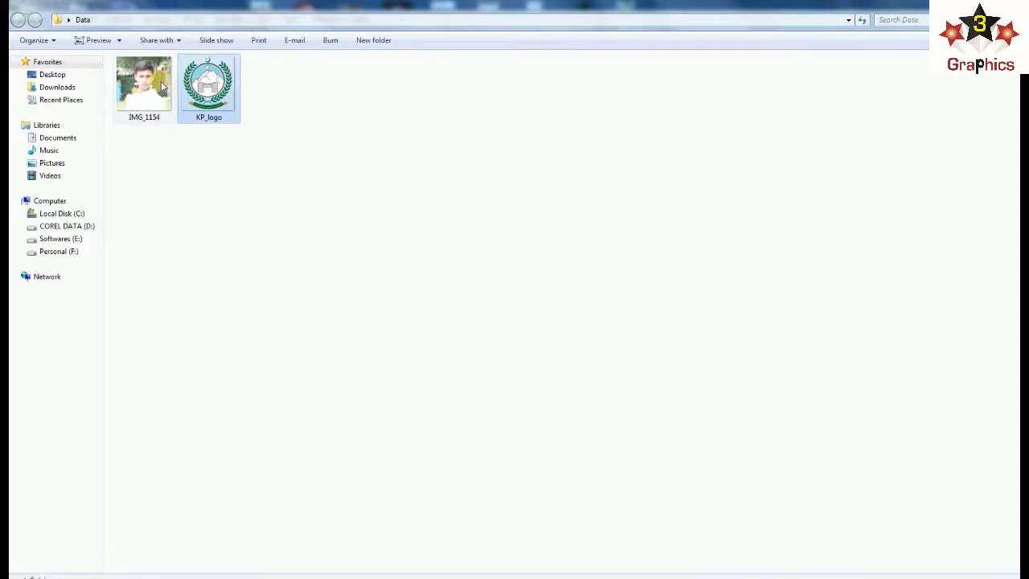
{"action": "mouse_move", "coordinate": [157, 86]}
{"action": "left_mouse_down"}
{"action": "mouse_move", "coordinate": [262, 576]}
{"action": "mouse_move", "coordinate": [226, 398]}
{"action": "left_mouse_up"}
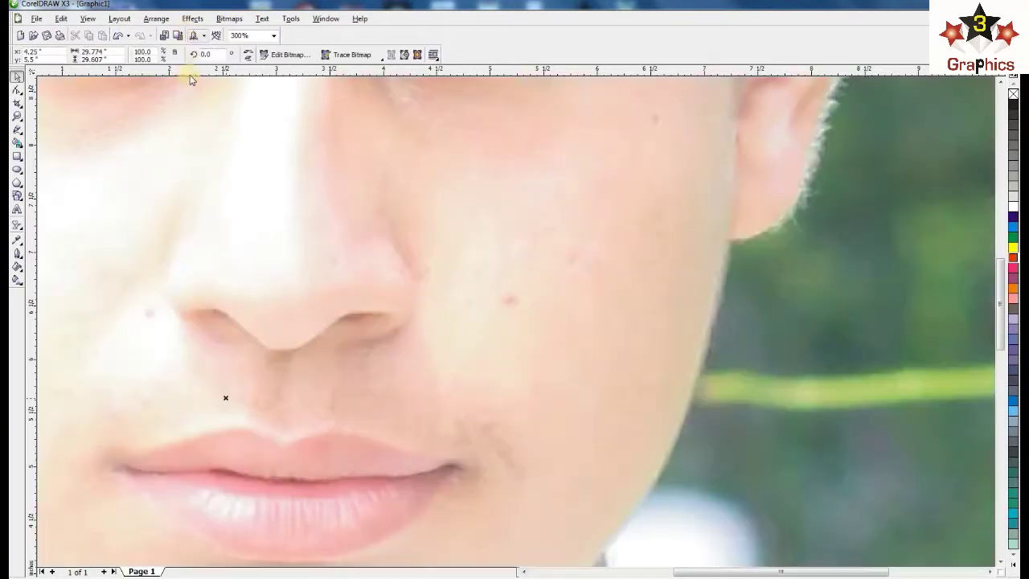
{"action": "type", "text": "2"}
{"action": "key", "text": "Return"}
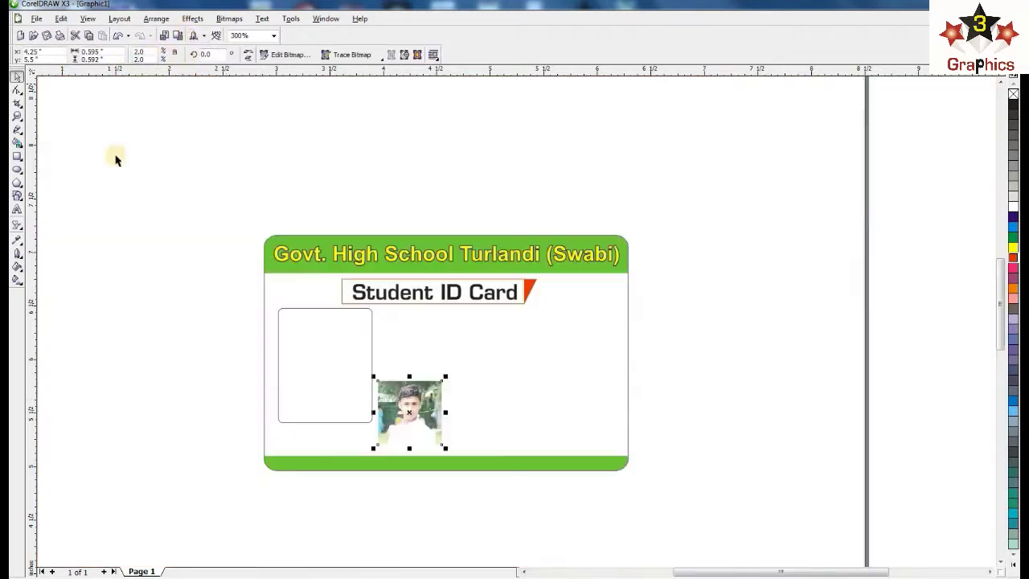
{"action": "left_click_drag", "start_coordinate": [382, 407], "coordinate": [382, 362]}
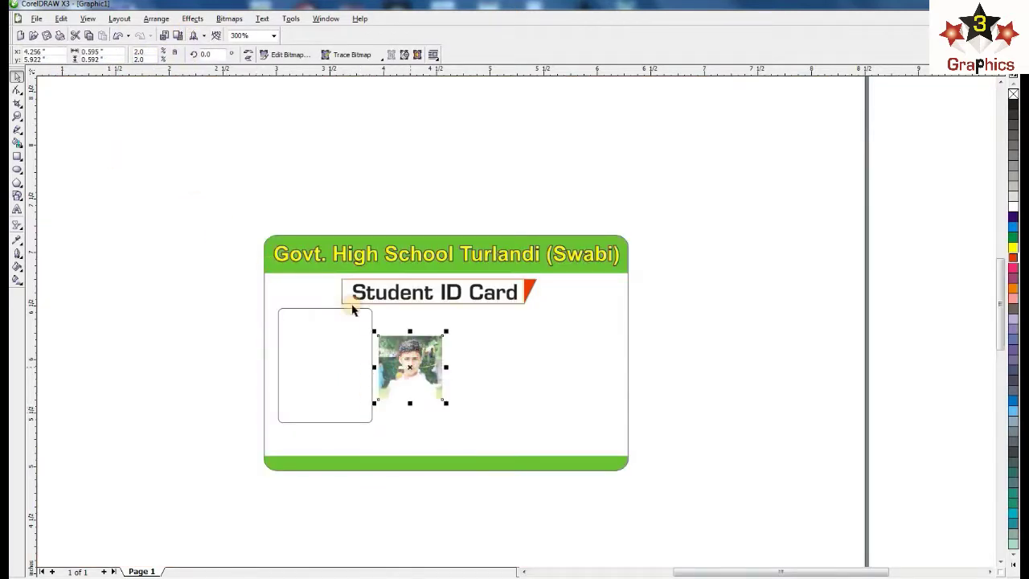
- PowerClip the photo into the frame and enlarge it to fill the frame
{"action": "left_click", "coordinate": [193, 19]}
{"action": "left_click", "coordinate": [309, 174]}
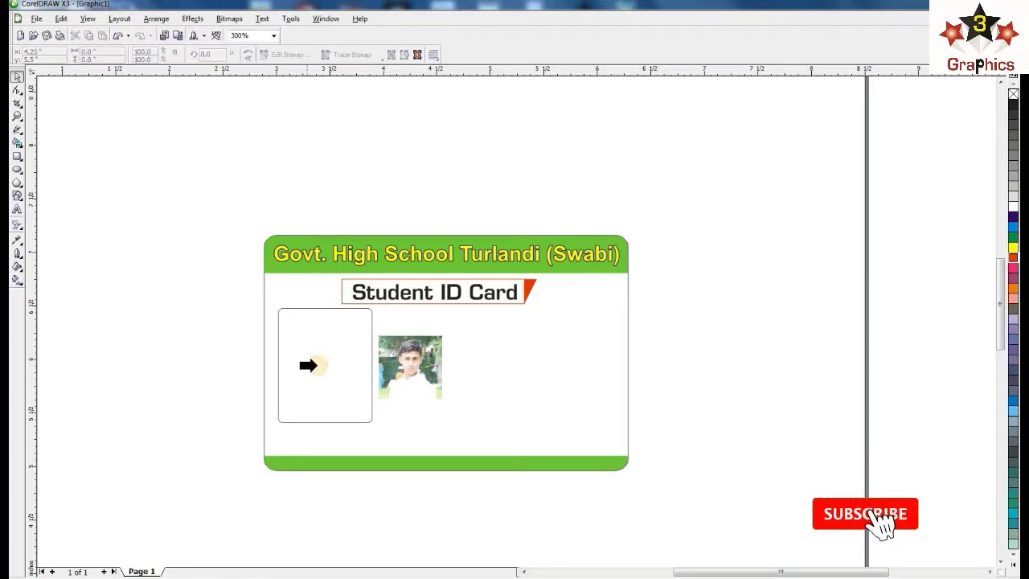
{"action": "left_click", "coordinate": [312, 308]}
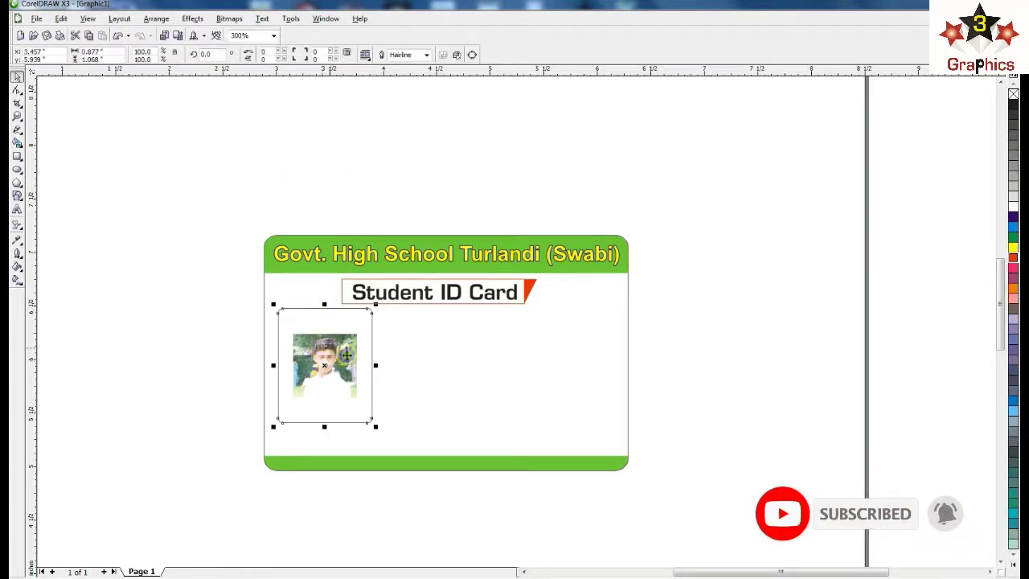
{"action": "right_click", "coordinate": [322, 352]}
{"action": "left_click", "coordinate": [345, 357]}
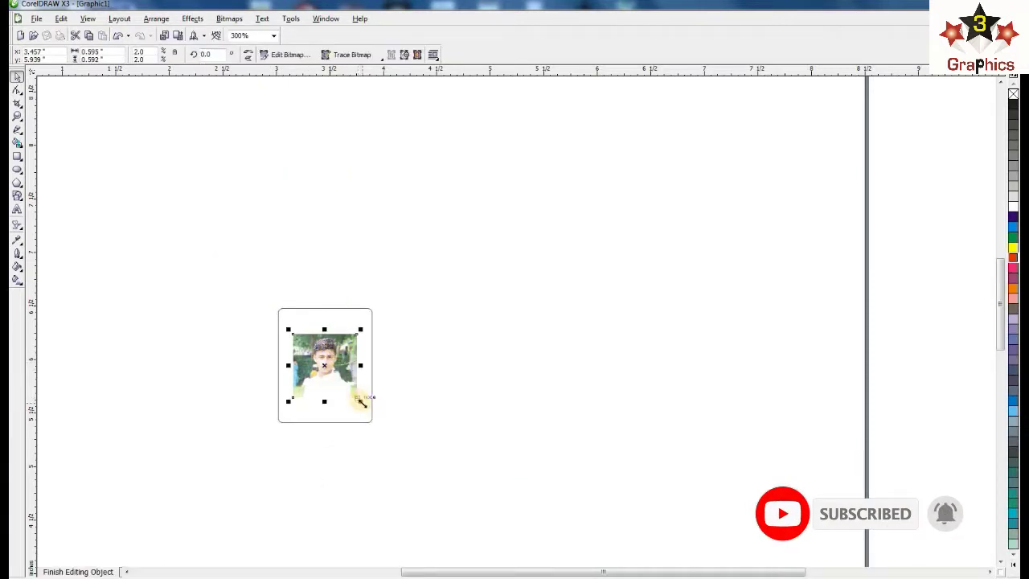
{"action": "left_click_drag", "start_coordinate": [363, 402], "coordinate": [403, 430]}
{"action": "right_click", "coordinate": [348, 336]}
{"action": "left_click", "coordinate": [382, 368]}
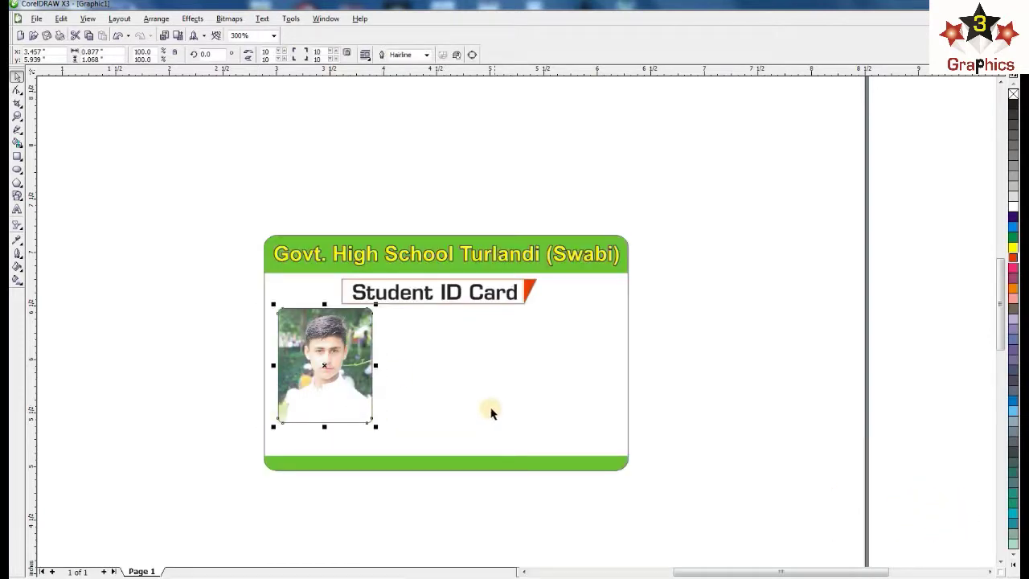
- Give the photo frame a 1.0 pt outline
{"action": "left_click", "coordinate": [427, 55]}
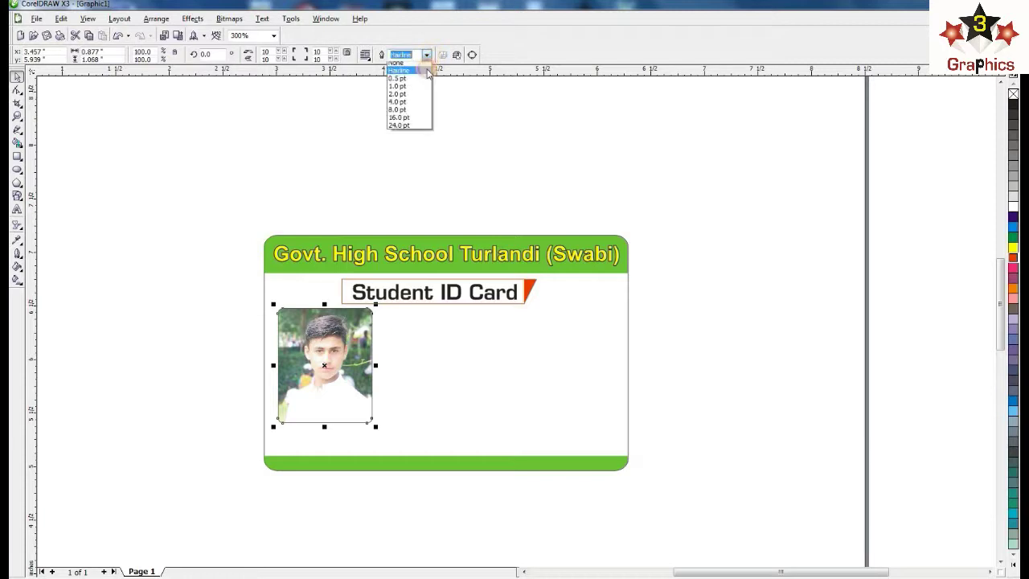
{"action": "left_click", "coordinate": [406, 86]}
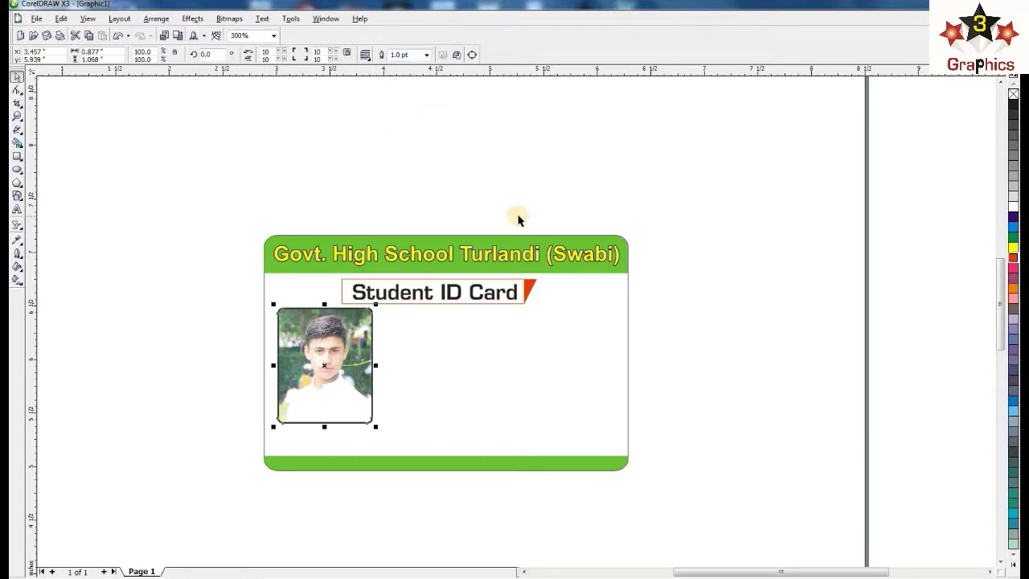
{"action": "left_click", "coordinate": [698, 331]}
{"action": "scroll", "coordinate": [325, 367], "scroll_direction": "up", "scroll_amount": 1}
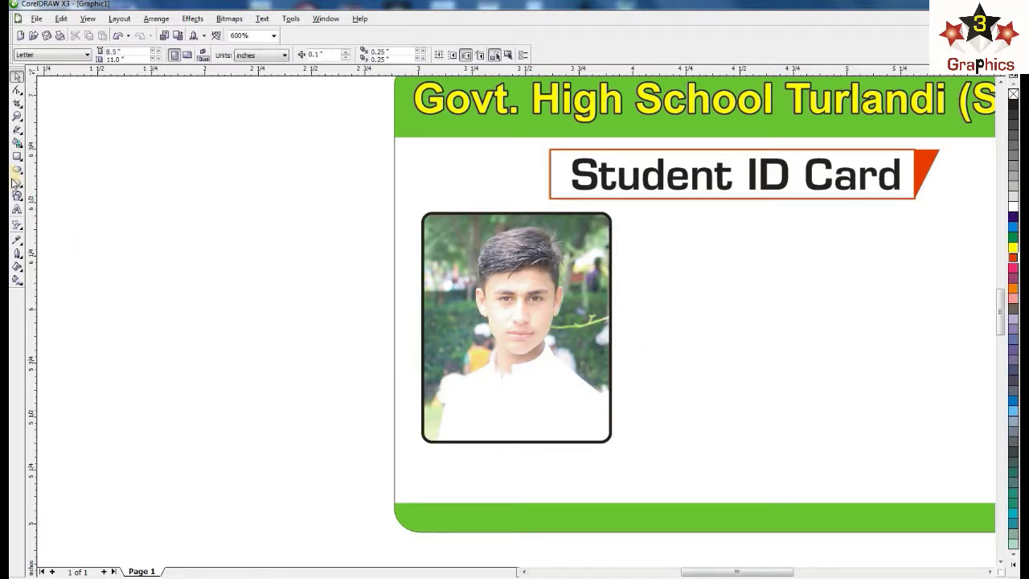
- Draw a wide box right of the photo with a 0.5 pt outline
{"action": "key", "text": "F4"}
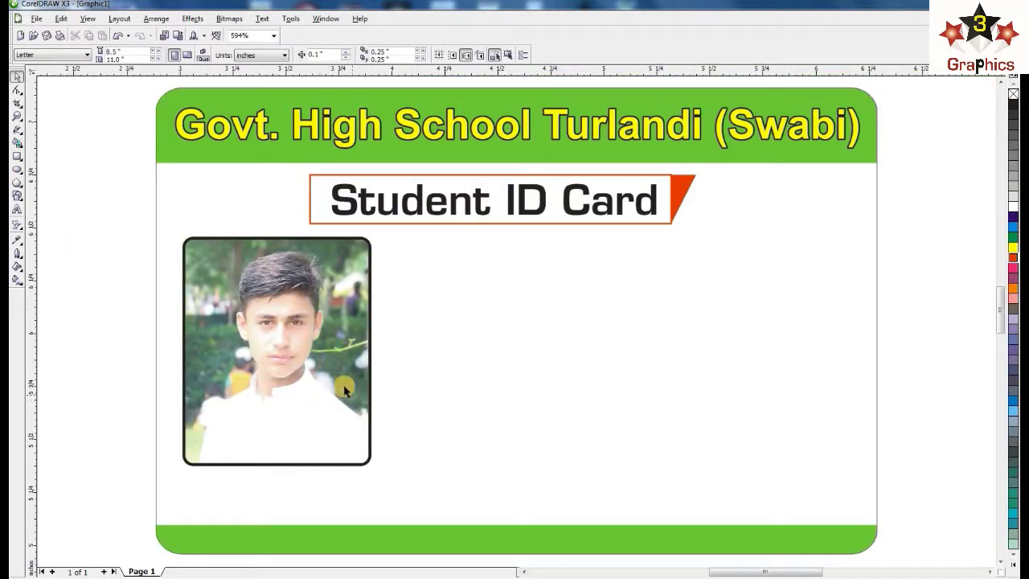
{"action": "left_click", "coordinate": [17, 158]}
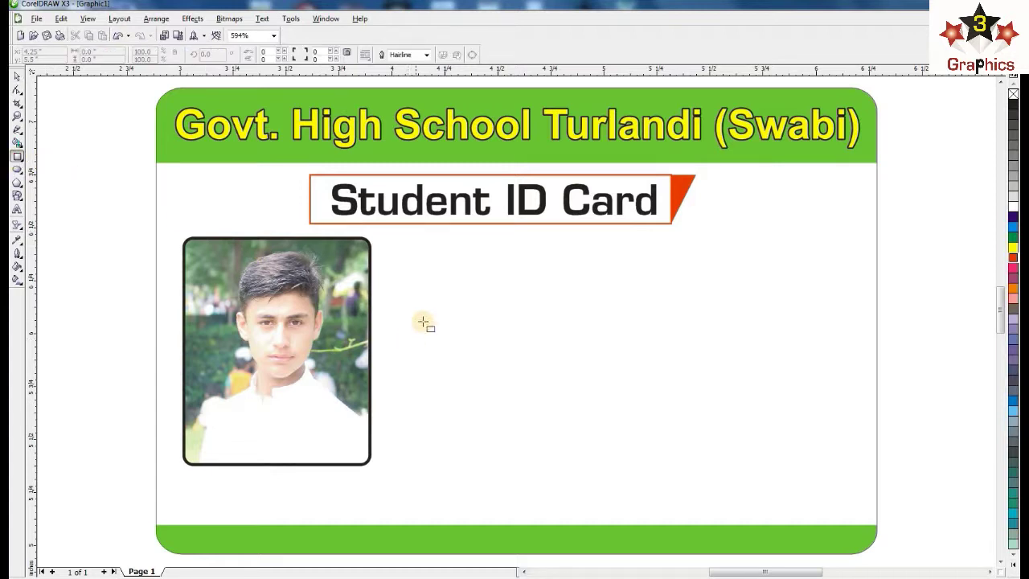
{"action": "left_click_drag", "start_coordinate": [437, 302], "coordinate": [672, 338]}
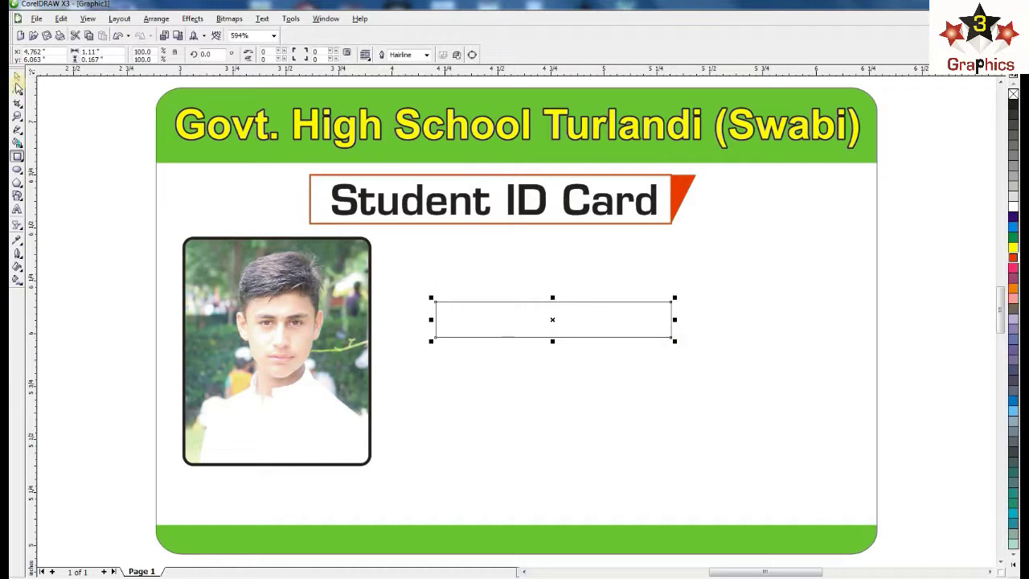
{"action": "left_click", "coordinate": [428, 54]}
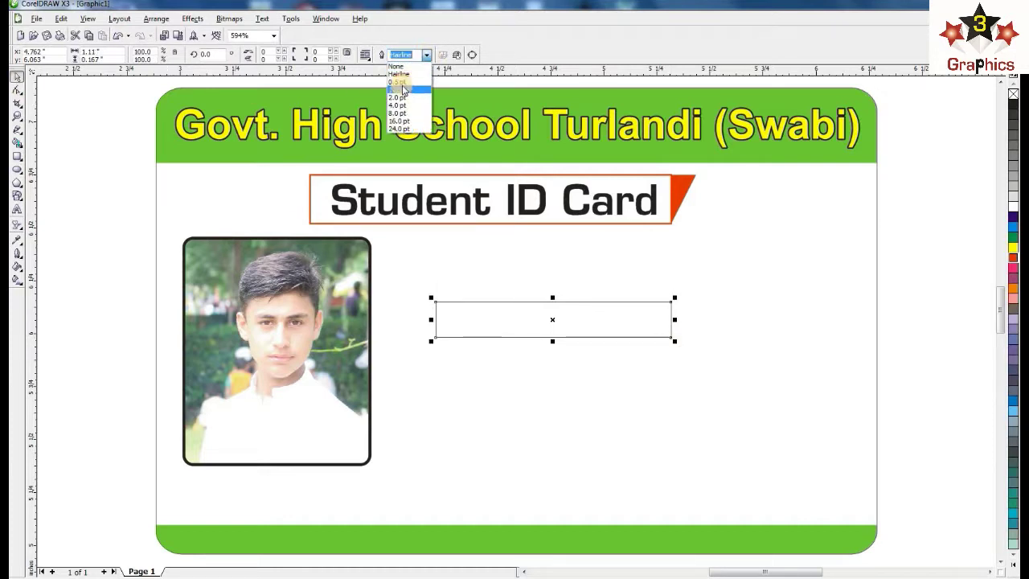
{"action": "left_click", "coordinate": [402, 73]}
{"action": "left_click", "coordinate": [541, 284]}
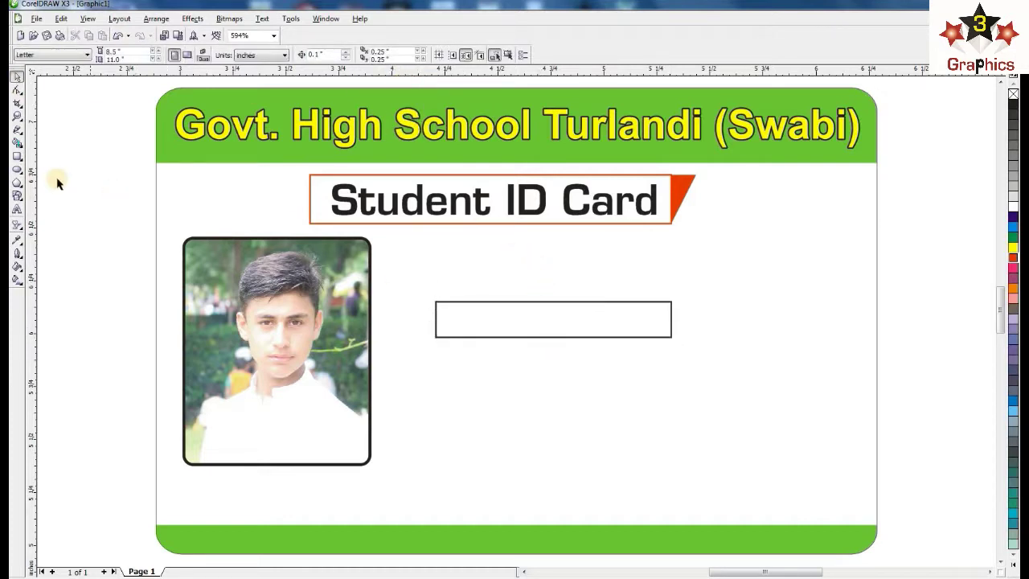
- Turn a small rectangle into a triangle at the long box's left end
{"action": "left_click", "coordinate": [18, 155]}
{"action": "left_click_drag", "start_coordinate": [516, 278], "coordinate": [475, 303]}
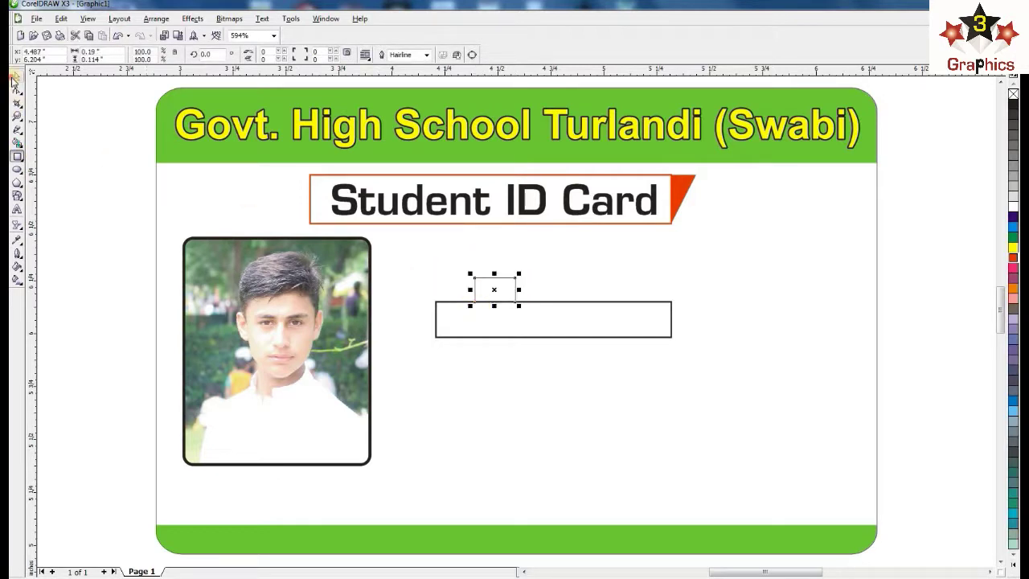
{"action": "key", "text": "F2"}
{"action": "left_click_drag", "start_coordinate": [434, 228], "coordinate": [521, 312]}
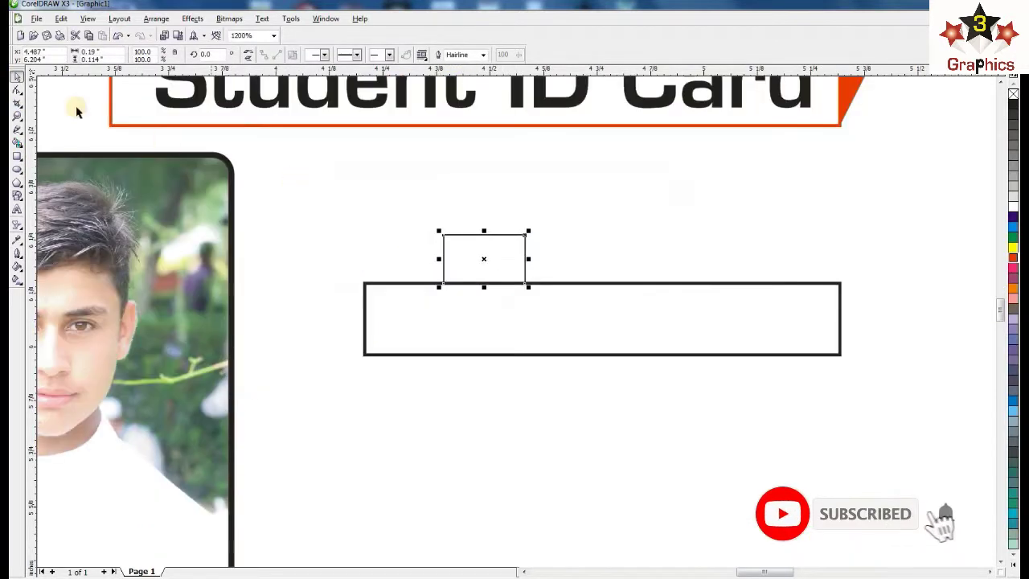
{"action": "left_click", "coordinate": [17, 89]}
{"action": "left_click", "coordinate": [439, 234]}
{"action": "key", "text": "Delete"}
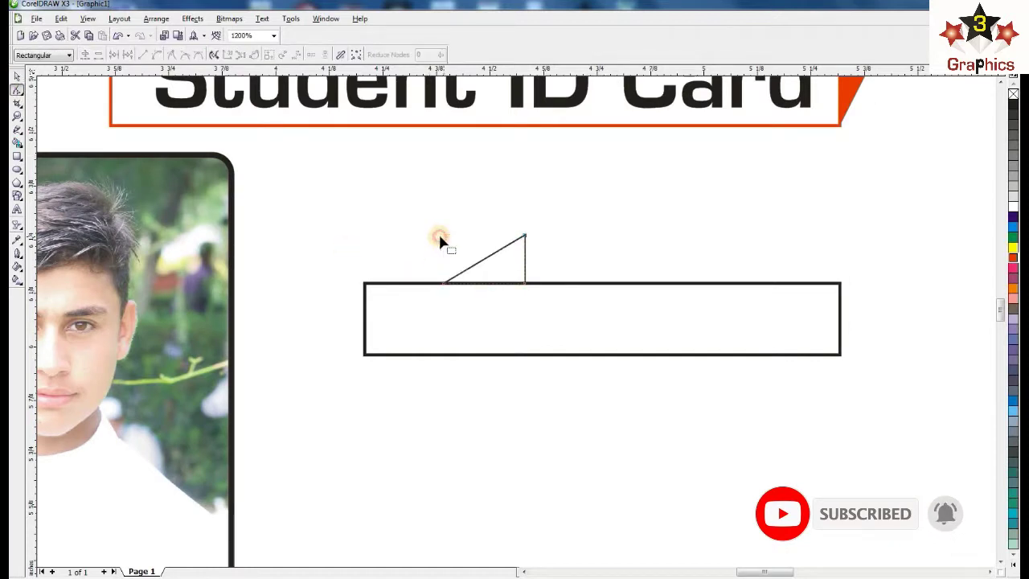
{"action": "left_click", "coordinate": [18, 75]}
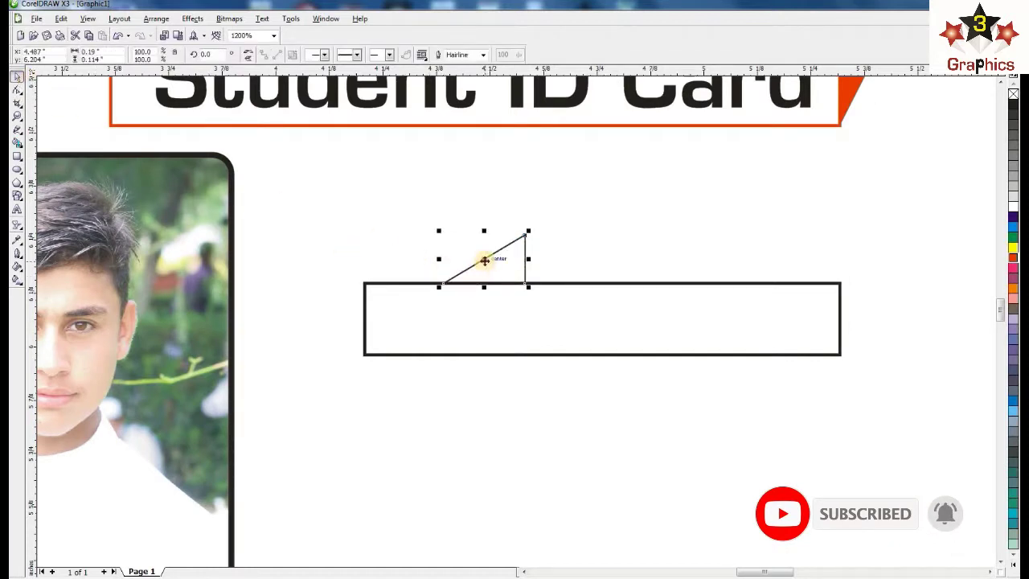
{"action": "left_click_drag", "start_coordinate": [484, 261], "coordinate": [424, 253]}
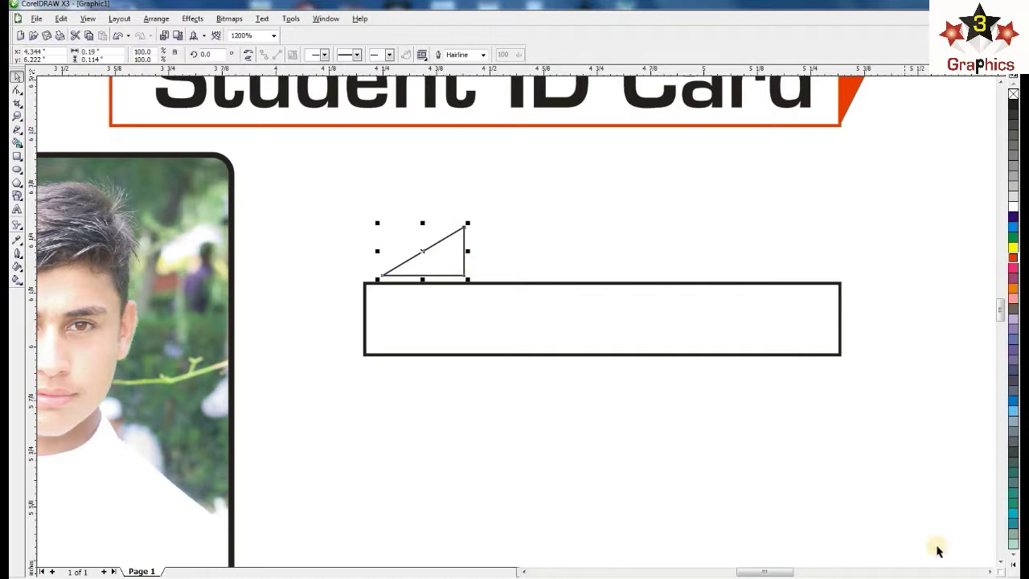
- Fill the triangle light green and place a mirrored copy at the right end
{"action": "left_click", "coordinate": [1013, 566]}
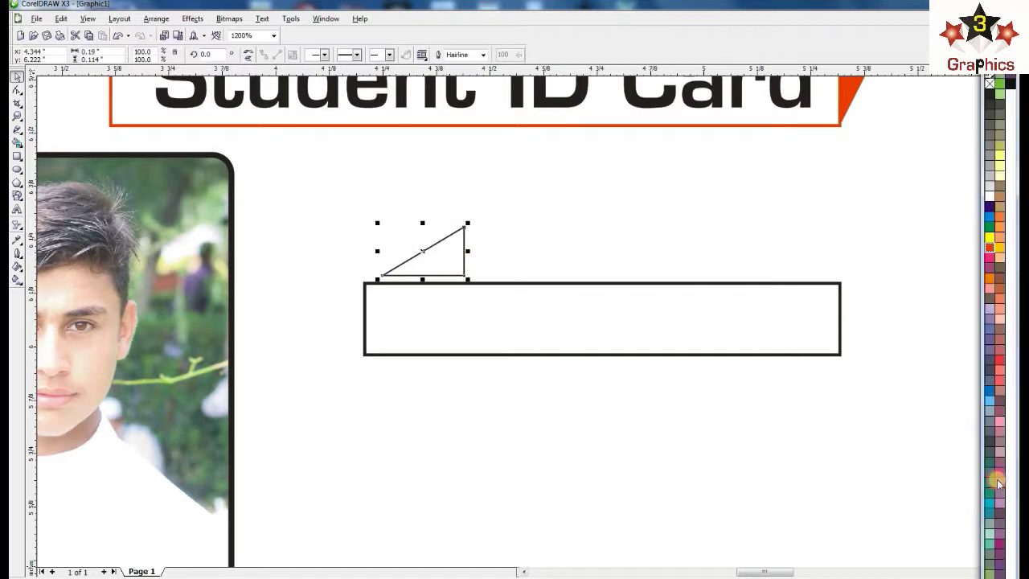
{"action": "left_click", "coordinate": [999, 95]}
{"action": "left_click", "coordinate": [514, 254]}
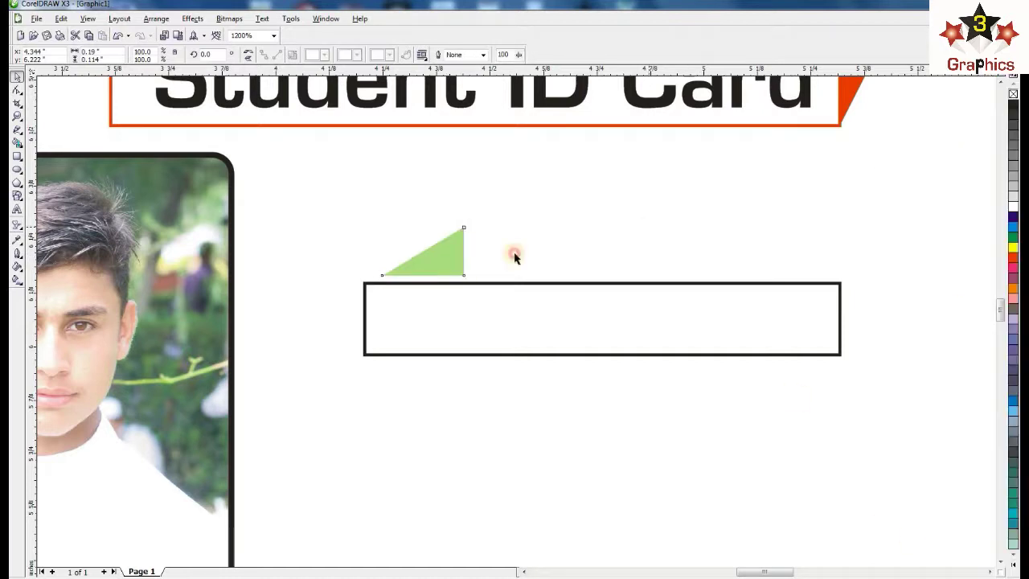
{"action": "left_click_drag", "start_coordinate": [440, 264], "coordinate": [740, 253]}
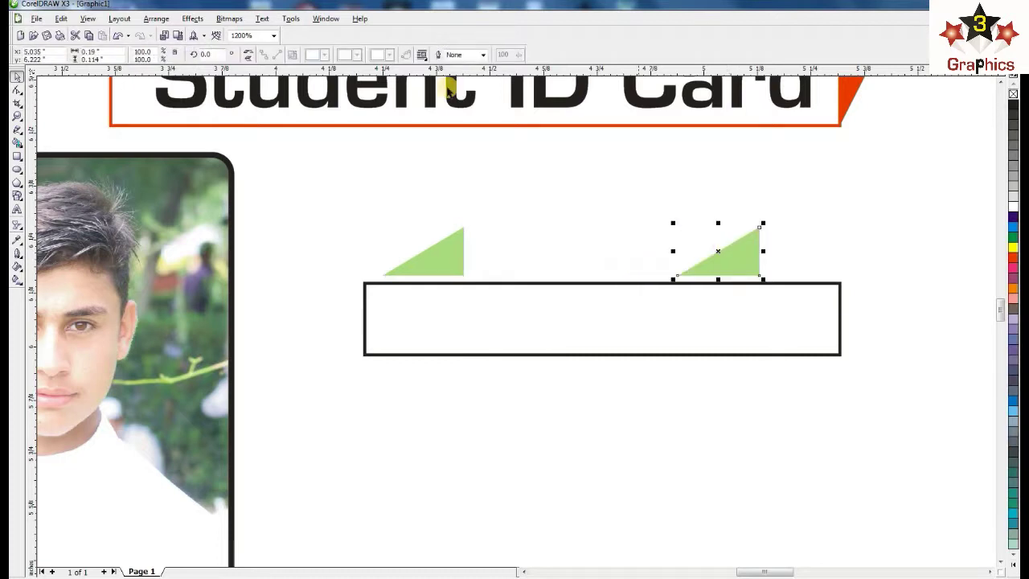
{"action": "left_click", "coordinate": [249, 55]}
{"action": "left_click", "coordinate": [518, 197]}
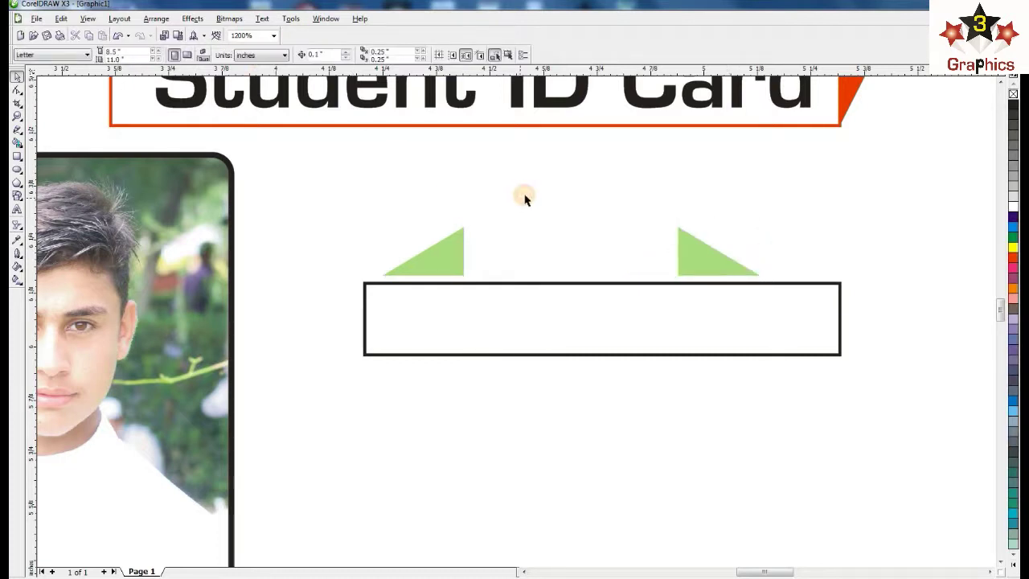
- Add a bold 'Name' label above the long box
{"action": "left_click", "coordinate": [18, 210]}
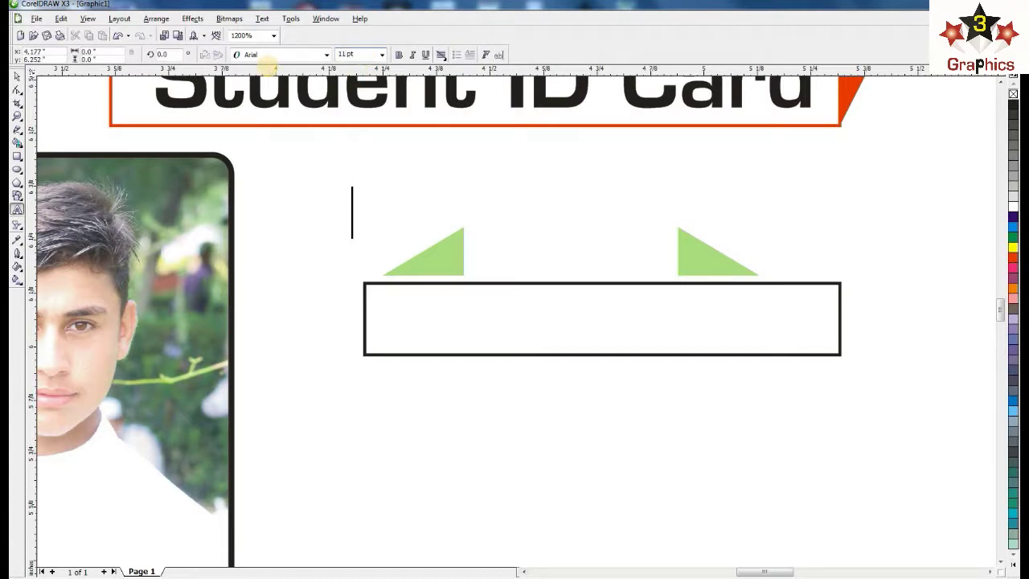
{"action": "type", "text": "Na"}
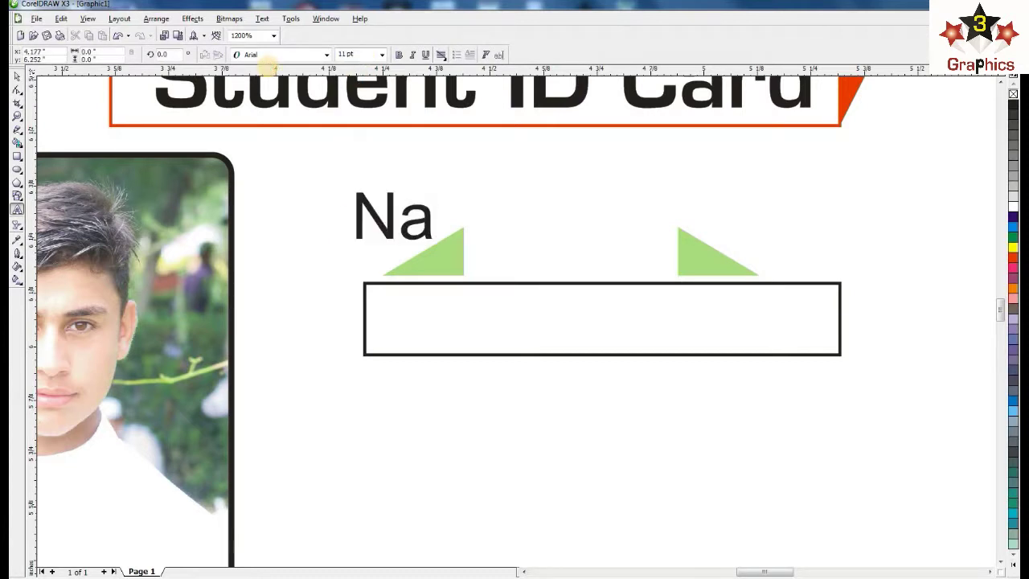
{"action": "type", "text": "me"}
{"action": "left_click", "coordinate": [16, 76]}
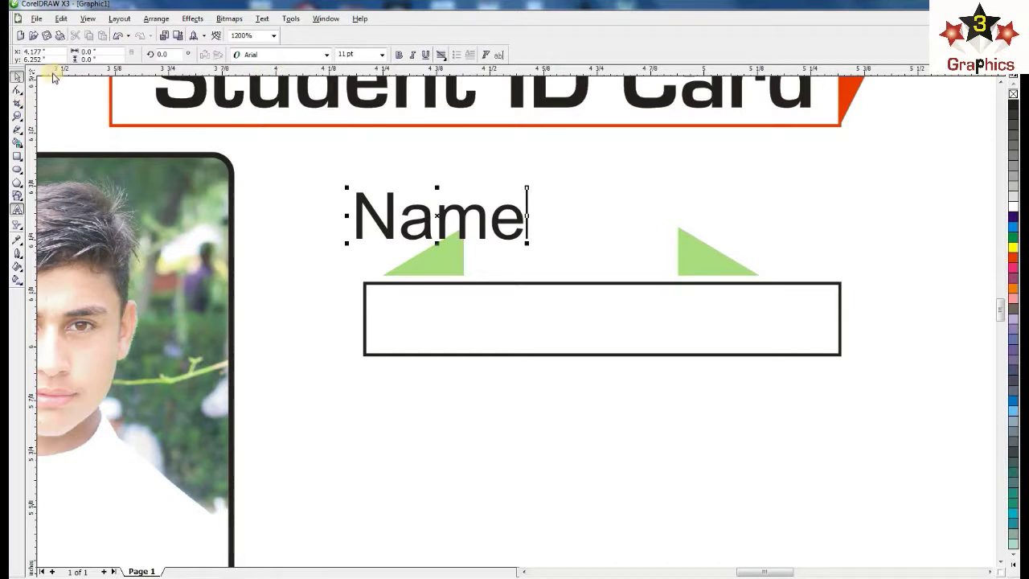
{"action": "left_click", "coordinate": [399, 54]}
{"action": "left_click_drag", "start_coordinate": [459, 218], "coordinate": [587, 250]}
- Move the right triangle in so both triangles flank the Name text
{"action": "left_click", "coordinate": [694, 254]}
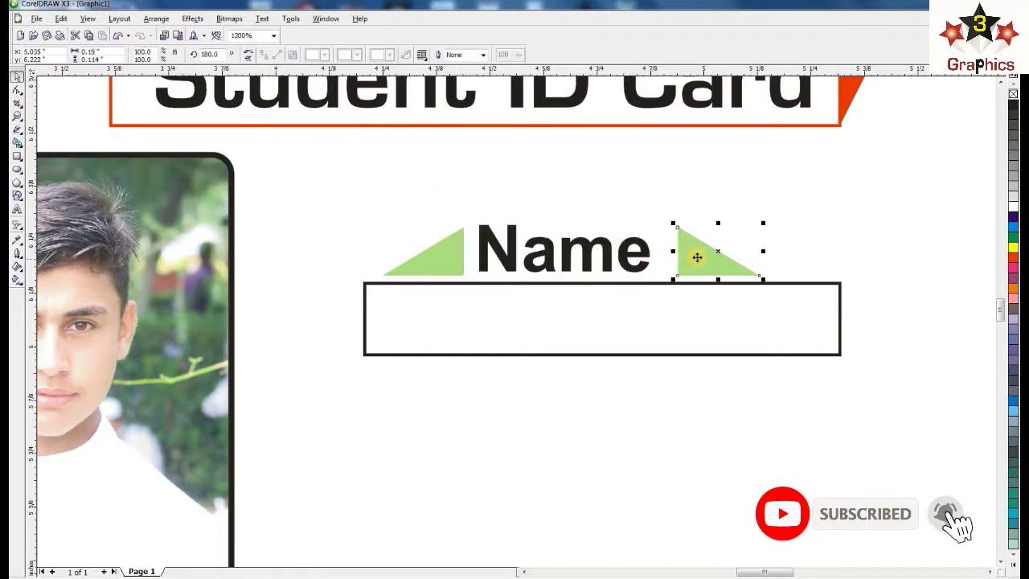
{"action": "left_click_drag", "start_coordinate": [694, 255], "coordinate": [674, 255]}
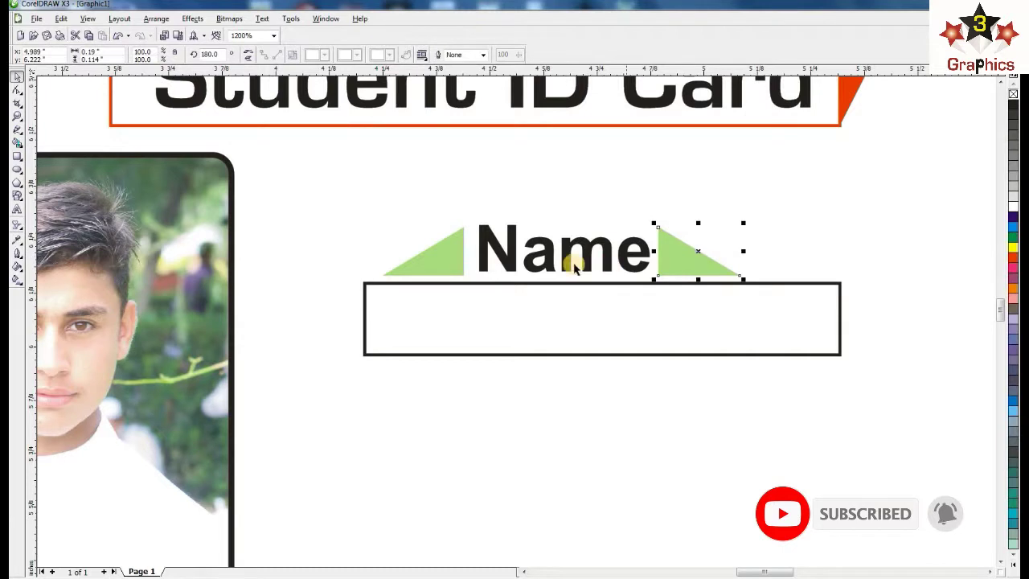
{"action": "left_click", "coordinate": [448, 263], "text": "shift"}
{"action": "left_click", "coordinate": [509, 258], "text": "shift"}
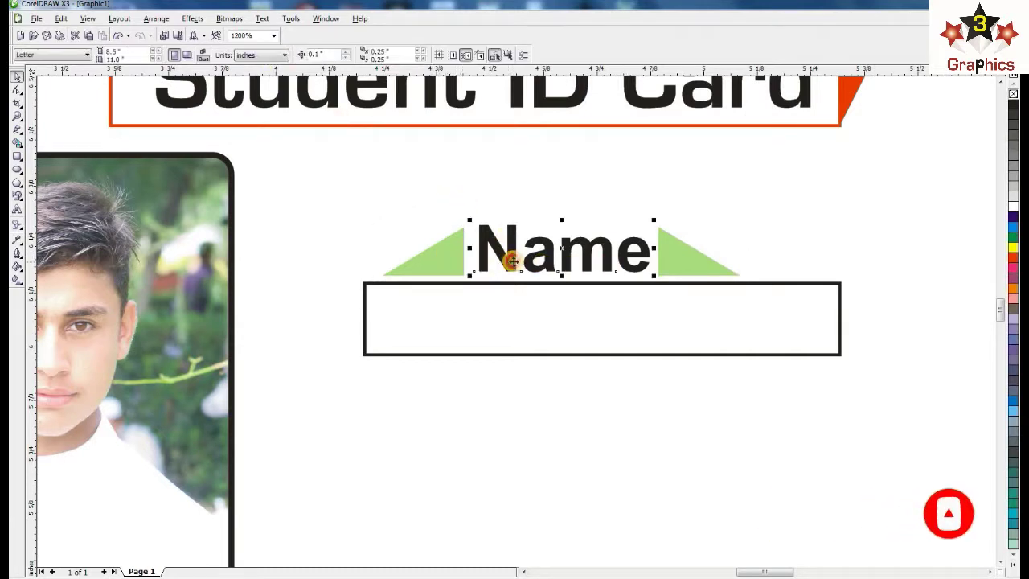
{"action": "left_click", "coordinate": [464, 188]}
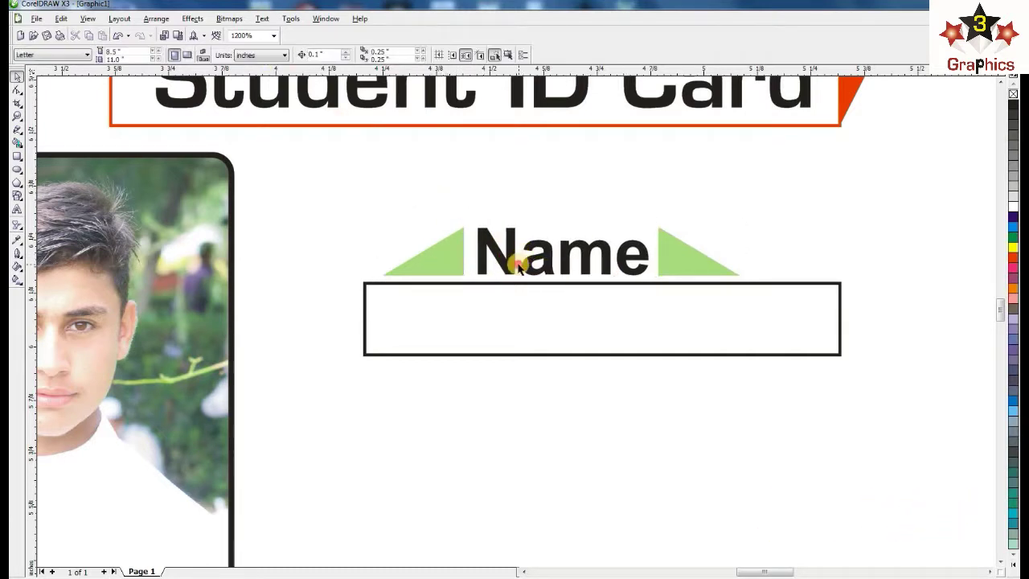
{"action": "left_click", "coordinate": [511, 262]}
- Colour Name blue, group it with the triangles, and centre the group over the box
{"action": "left_click", "coordinate": [1013, 227]}
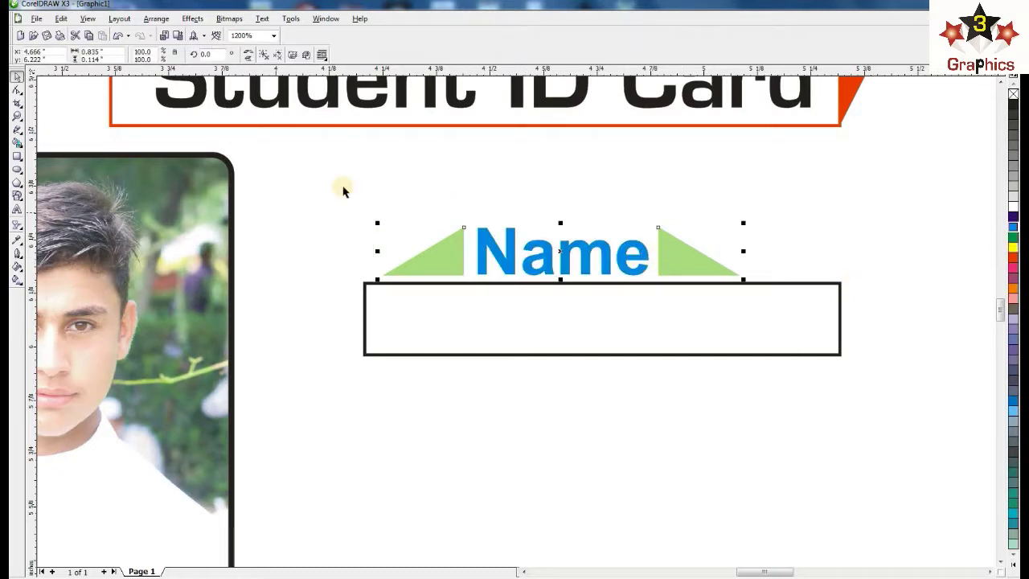
{"action": "left_click_drag", "start_coordinate": [291, 171], "coordinate": [775, 310]}
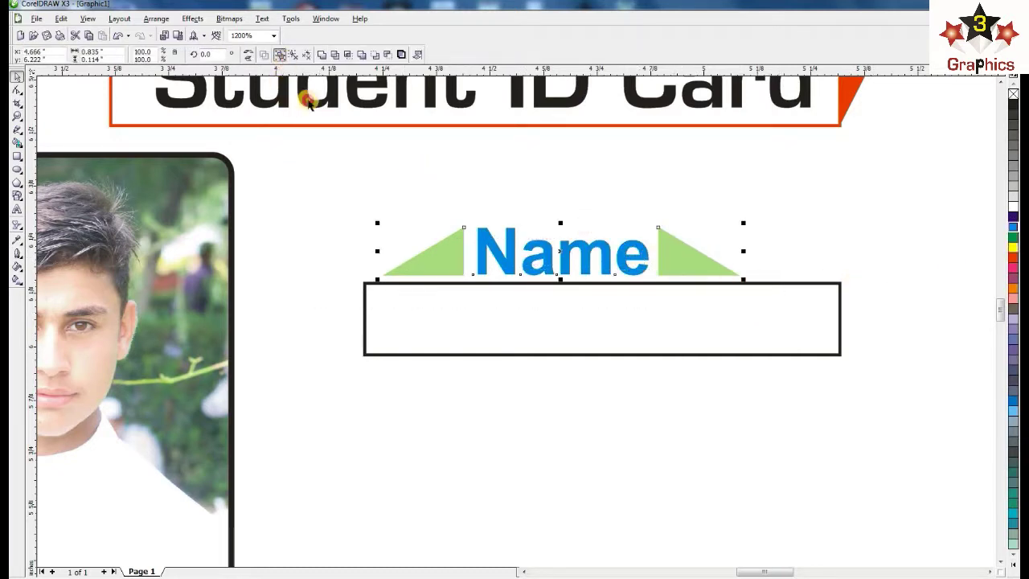
{"action": "key", "text": "ctrl+g"}
{"action": "left_click", "coordinate": [465, 284], "text": "shift"}
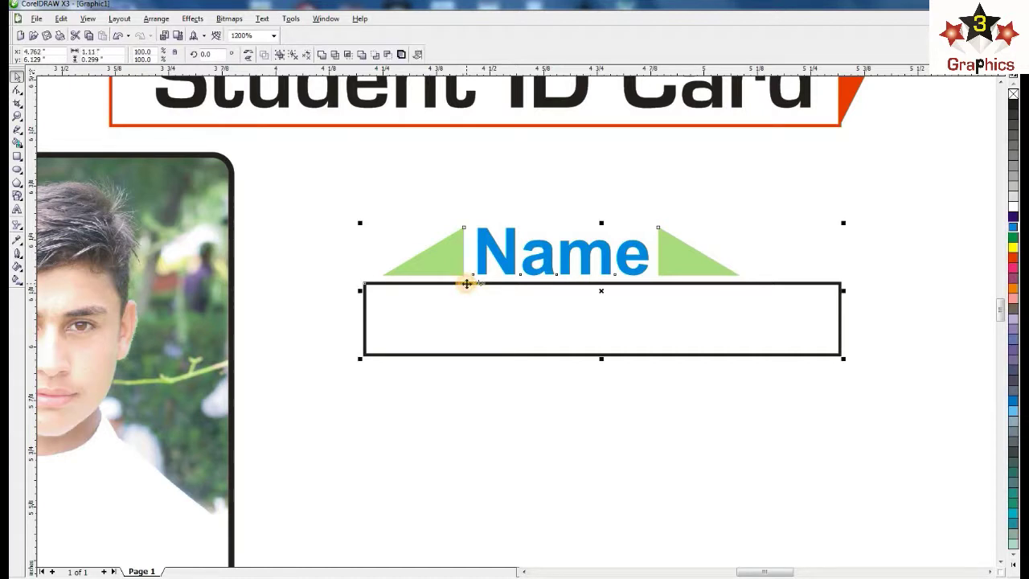
{"action": "key", "text": "c"}
{"action": "left_click", "coordinate": [306, 294]}
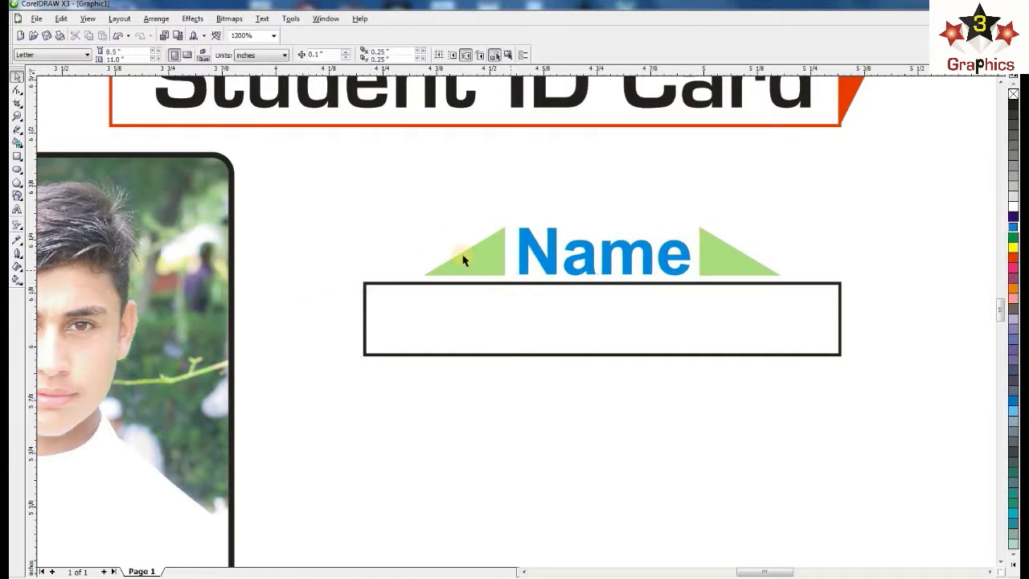
- Type the student's name in bold and centre it inside the box below the Name label
{"action": "left_click", "coordinate": [17, 209]}
{"action": "left_click", "coordinate": [276, 299]}
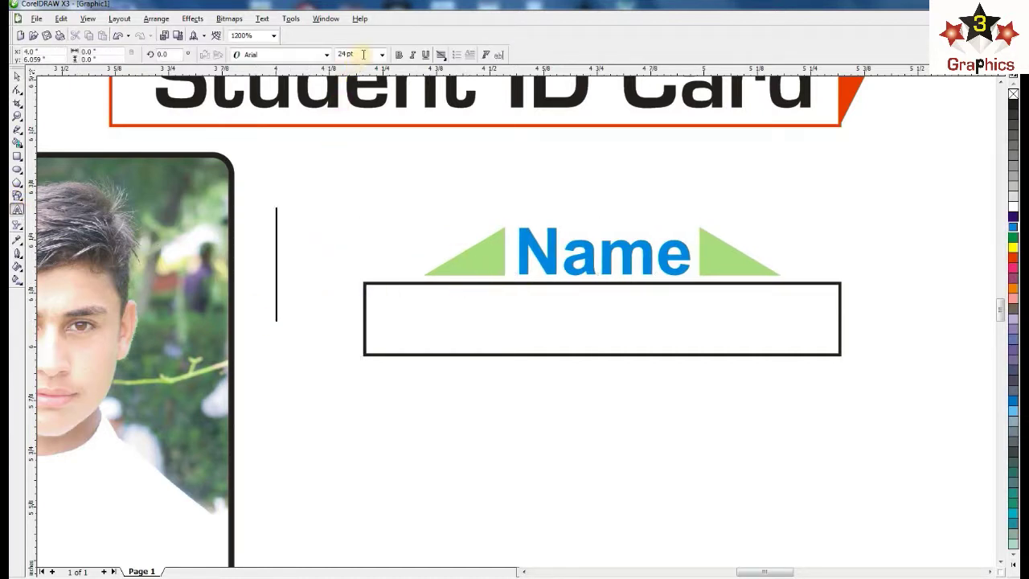
{"action": "type", "text": "S"}
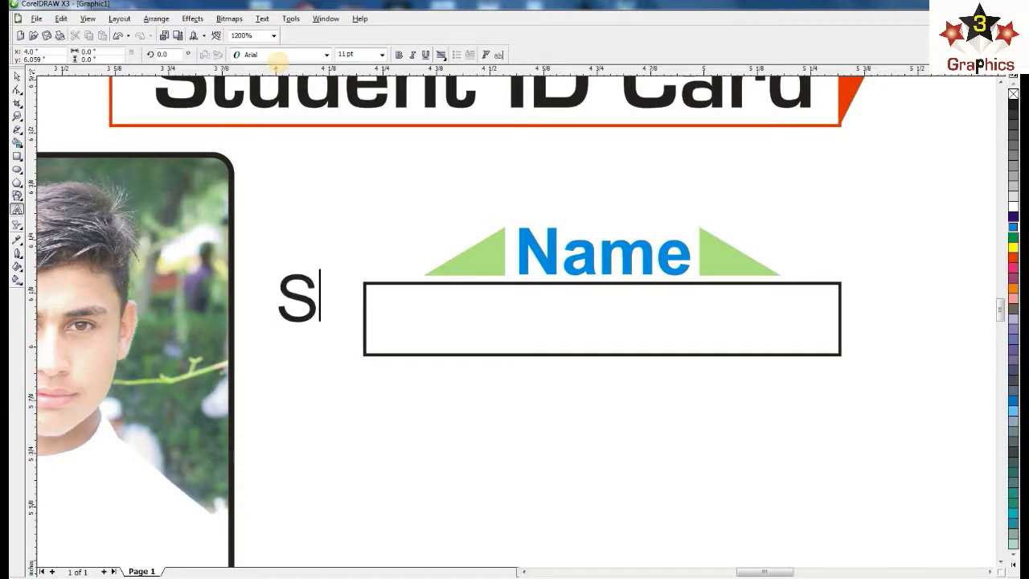
{"action": "type", "text": "anan Ali"}
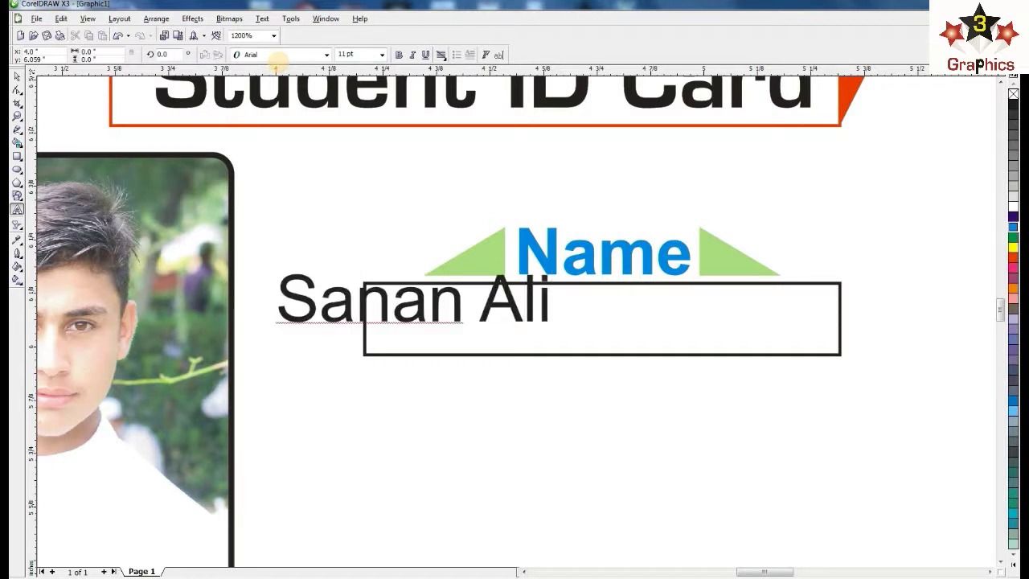
{"action": "left_click", "coordinate": [16, 77]}
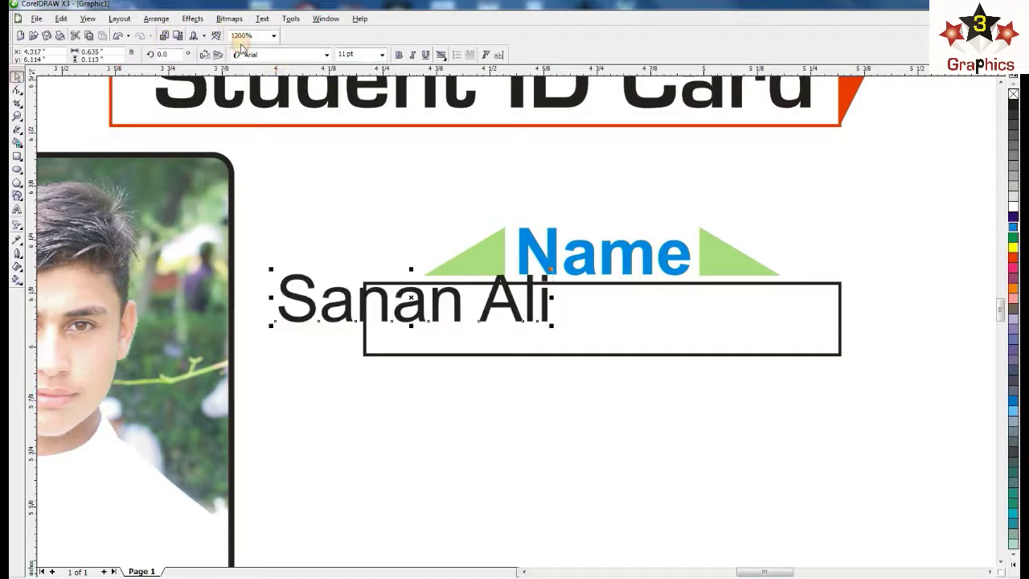
{"action": "left_click", "coordinate": [399, 56]}
{"action": "left_click", "coordinate": [472, 283], "text": "shift"}
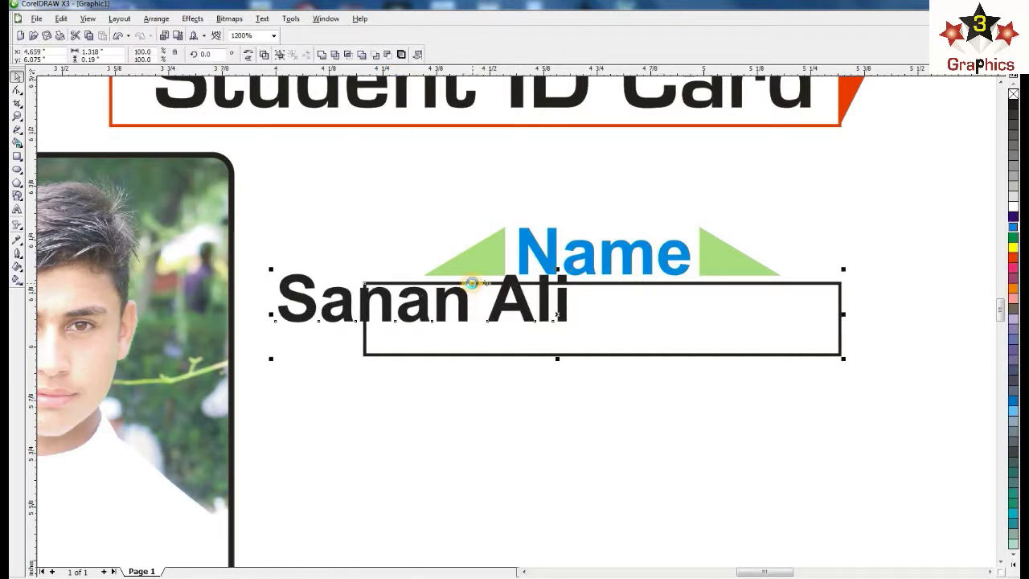
{"action": "key", "text": "c"}
{"action": "key", "text": "e"}
{"action": "left_click", "coordinate": [316, 256]}
- Duplicate the Name label and name box just below the original
{"action": "scroll", "coordinate": [508, 325], "scroll_direction": "down", "scroll_amount": 2}
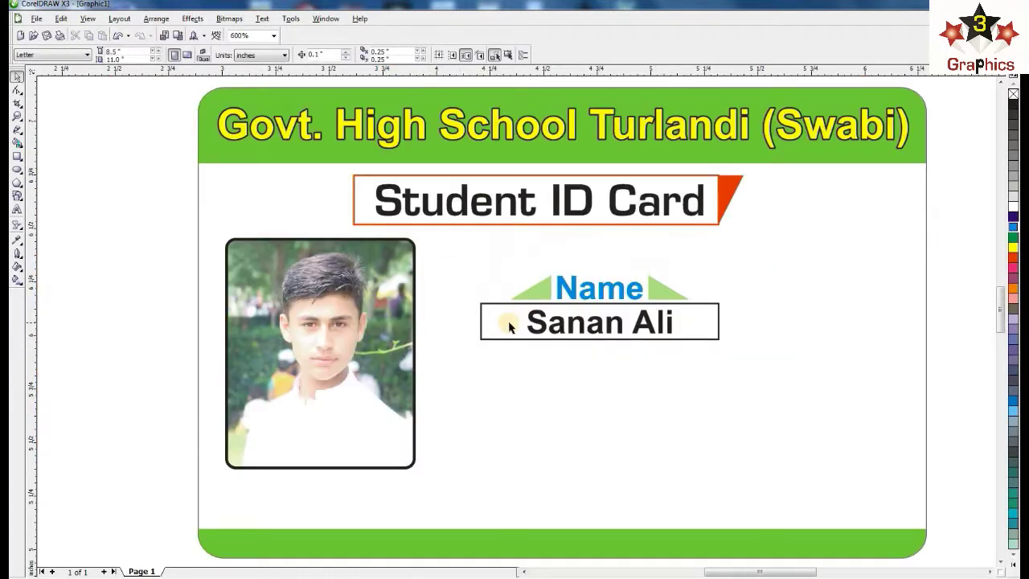
{"action": "left_click_drag", "start_coordinate": [450, 250], "coordinate": [781, 385]}
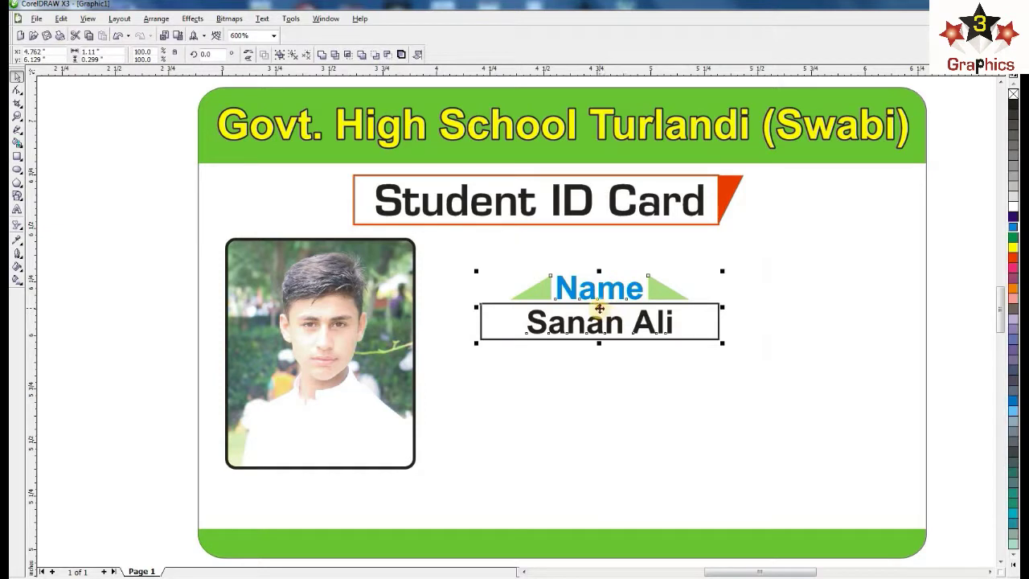
{"action": "left_click_drag", "start_coordinate": [599, 308], "coordinate": [607, 406]}
{"action": "left_click", "coordinate": [536, 383]}
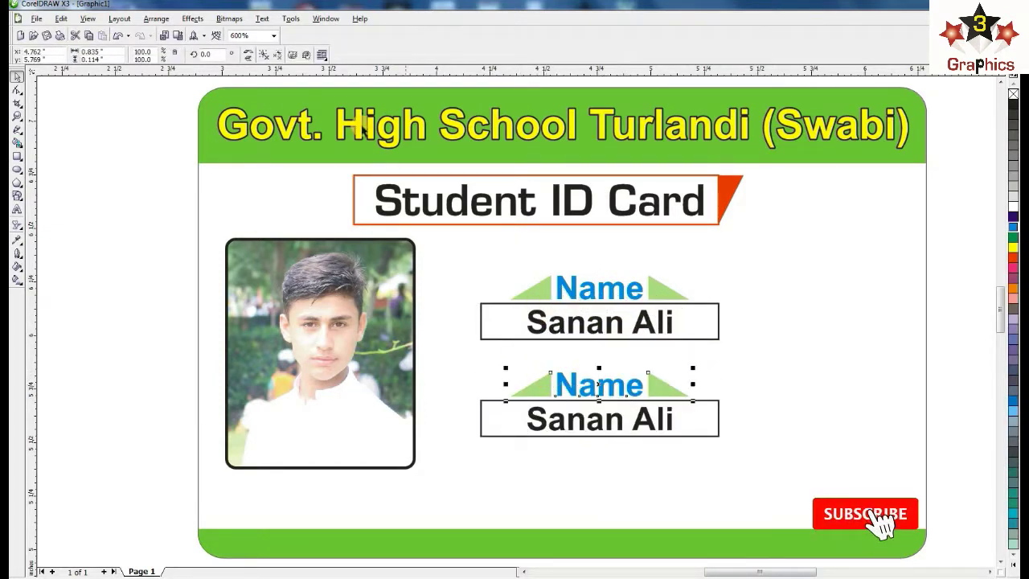
{"action": "left_click", "coordinate": [472, 273]}
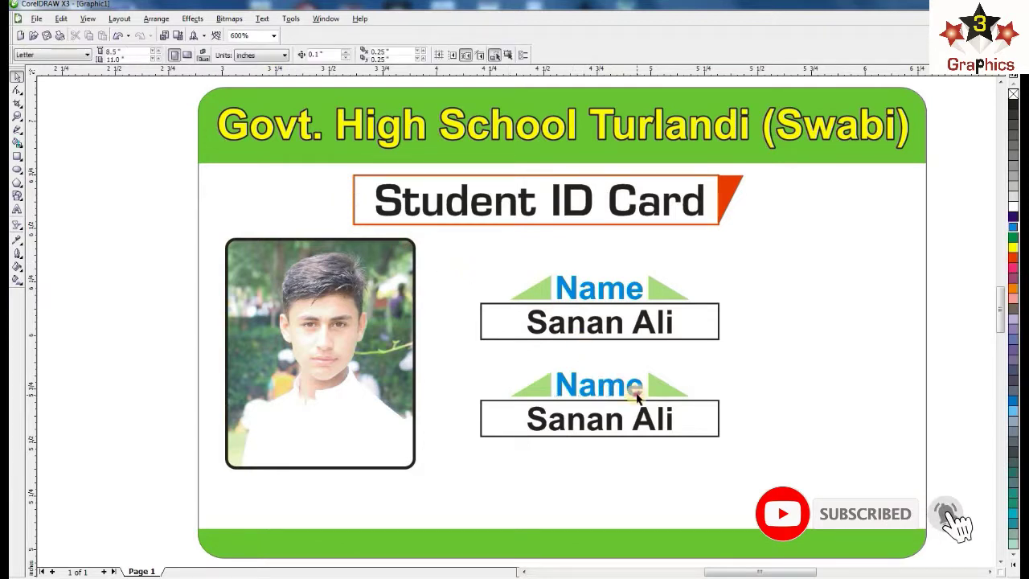
- Rename the copied field's title from Name to Class
{"action": "double_click", "coordinate": [635, 394]}
{"action": "left_click_drag", "start_coordinate": [635, 392], "coordinate": [531, 379]}
{"action": "type", "text": "Class"}
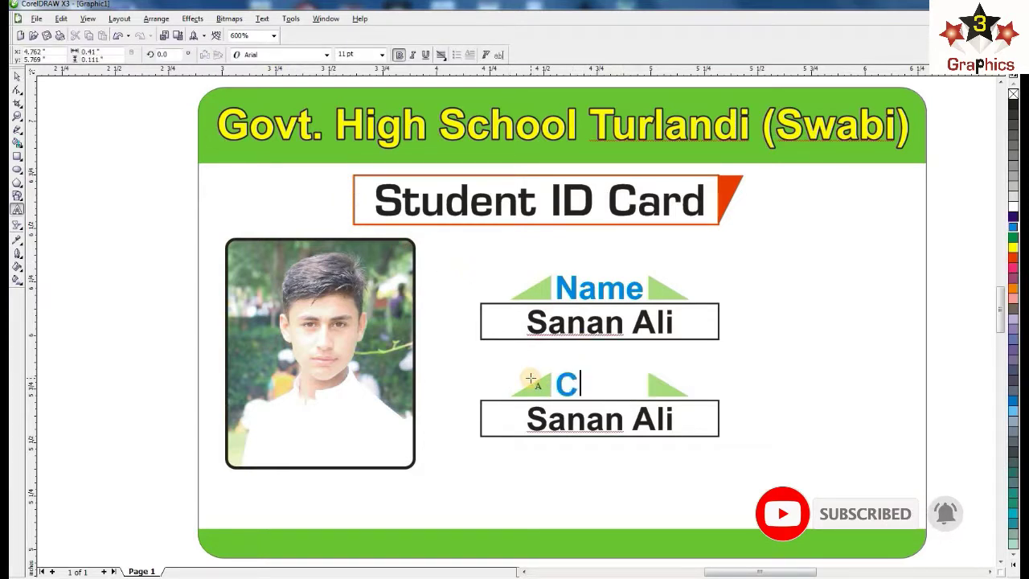
{"action": "left_click", "coordinate": [16, 80]}
{"action": "left_click", "coordinate": [509, 324]}
{"action": "key", "text": "Tab"}
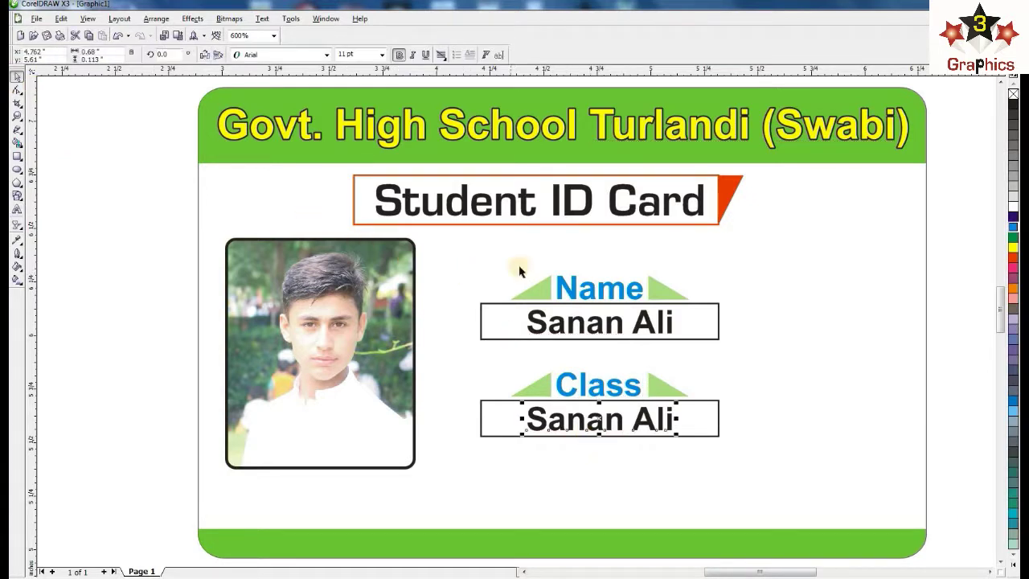
- Replace the copied name text with the class value 10th
{"action": "left_click", "coordinate": [16, 211]}
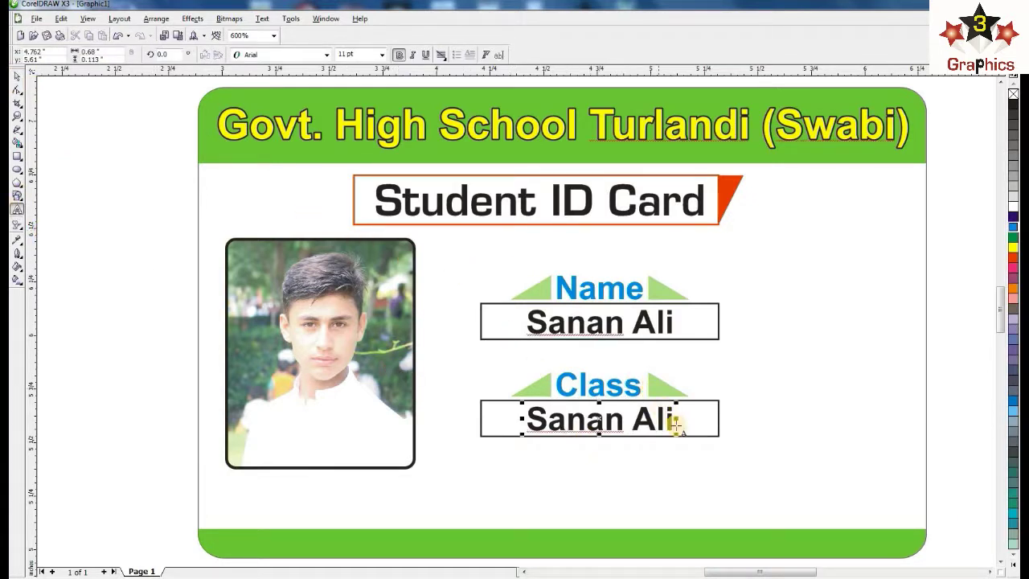
{"action": "left_click_drag", "start_coordinate": [670, 419], "coordinate": [497, 412]}
{"action": "type", "text": "10th"}
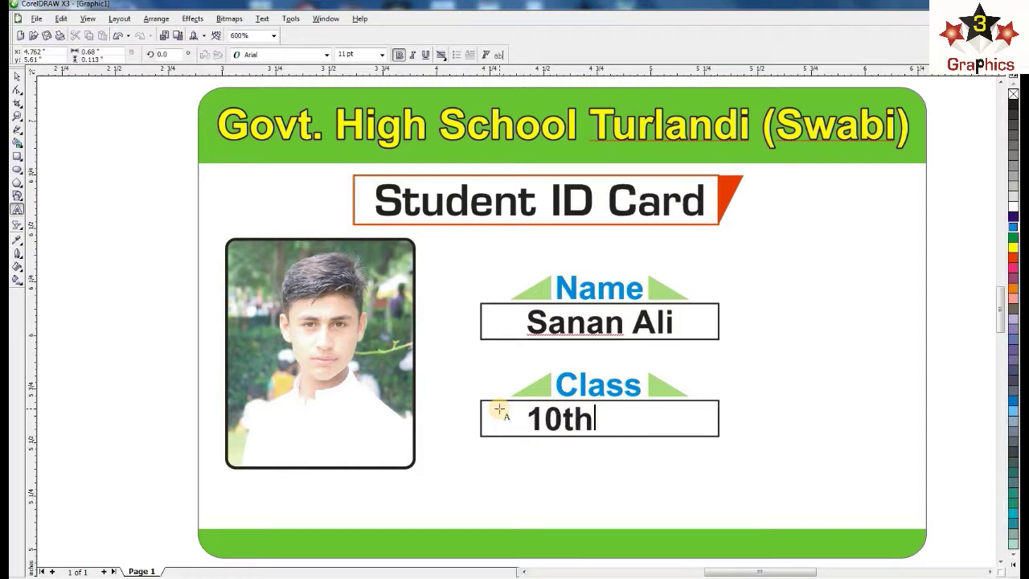
{"action": "key", "text": "Escape"}
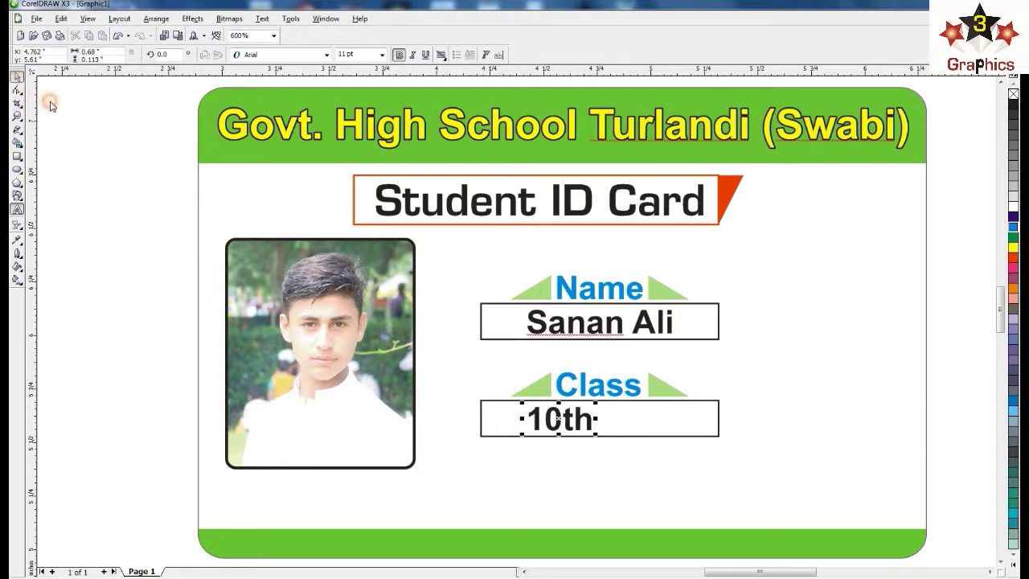
{"action": "left_click", "coordinate": [502, 406]}
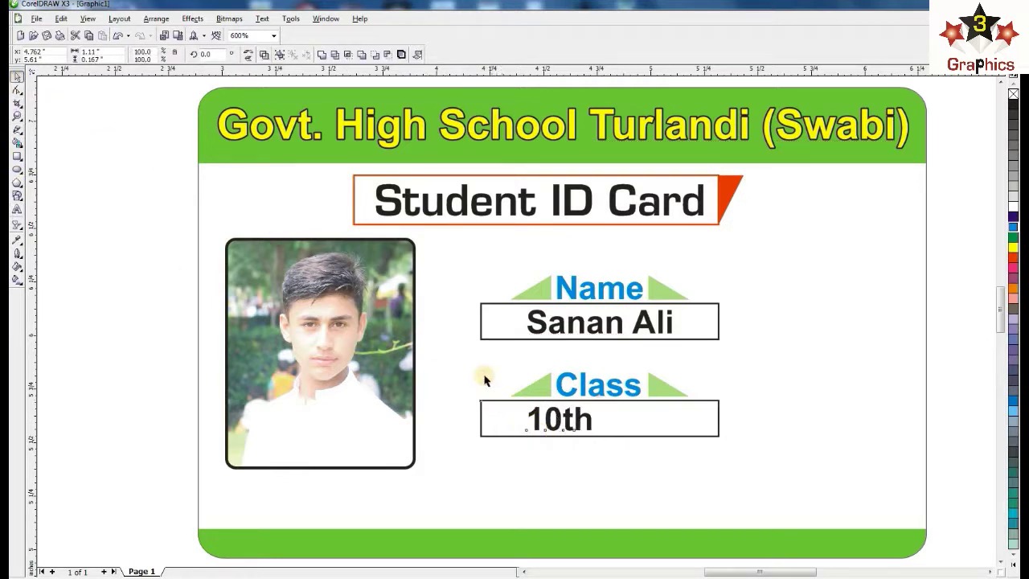
{"action": "left_click", "coordinate": [484, 380]}
- Shift the Name and Class fields together slightly left on the card
{"action": "scroll", "coordinate": [653, 366], "scroll_direction": "down", "scroll_amount": 2}
{"action": "left_click_drag", "start_coordinate": [655, 320], "coordinate": [509, 364]}
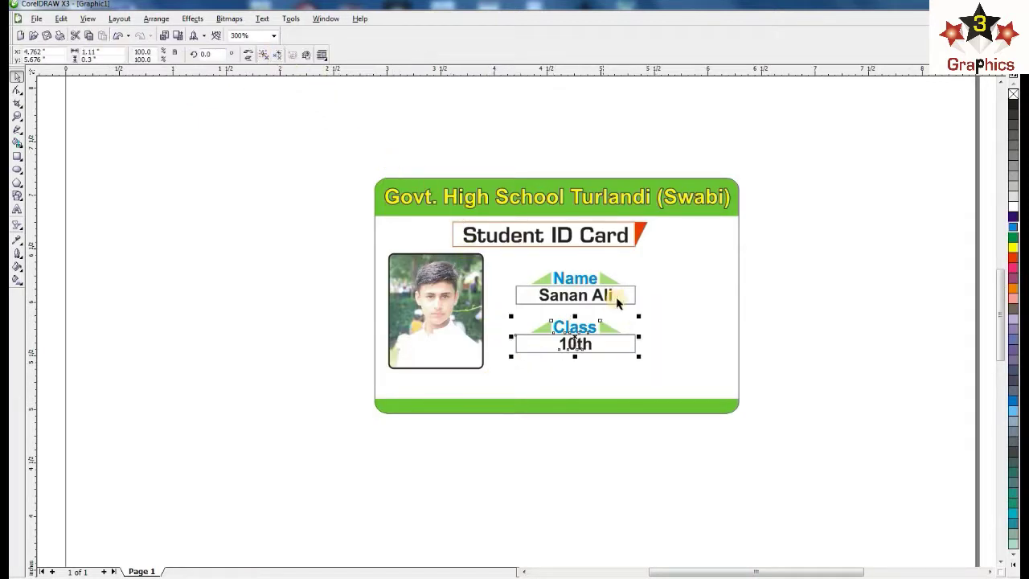
{"action": "left_click_drag", "start_coordinate": [672, 268], "coordinate": [513, 362]}
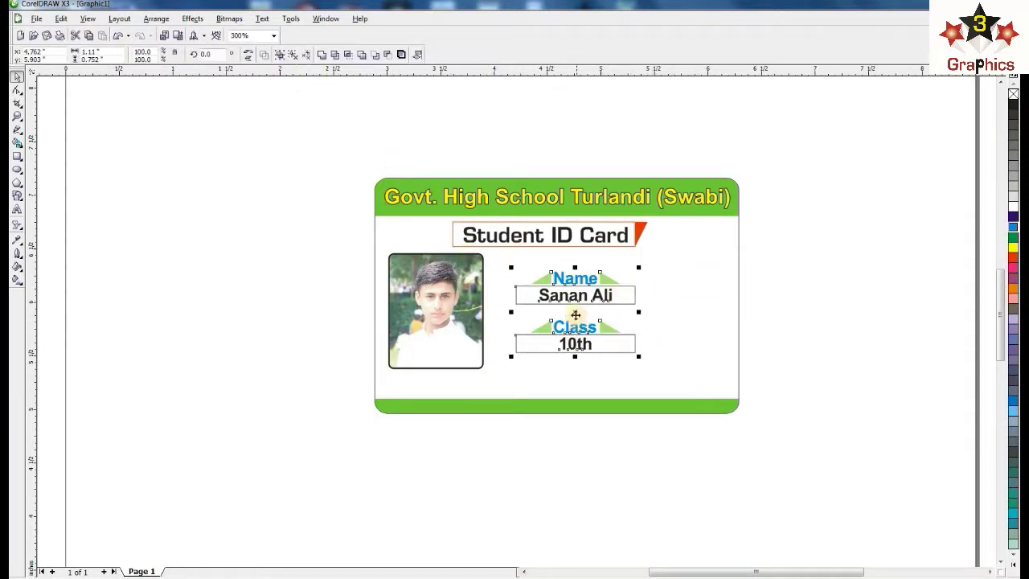
{"action": "left_click_drag", "start_coordinate": [576, 315], "coordinate": [557, 314]}
{"action": "left_click", "coordinate": [653, 339]}
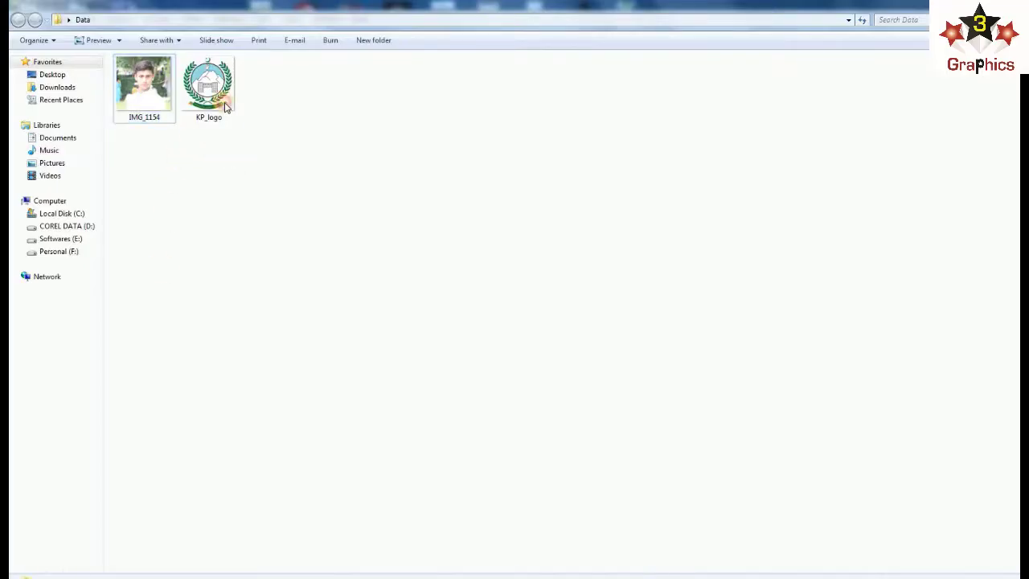
- Drag KP_logo from the Explorer Data folder into the CorelDRAW drawing
{"action": "mouse_move", "coordinate": [211, 90]}
{"action": "left_mouse_down"}
{"action": "mouse_move", "coordinate": [268, 573]}
{"action": "mouse_move", "coordinate": [517, 320]}
{"action": "left_mouse_up"}
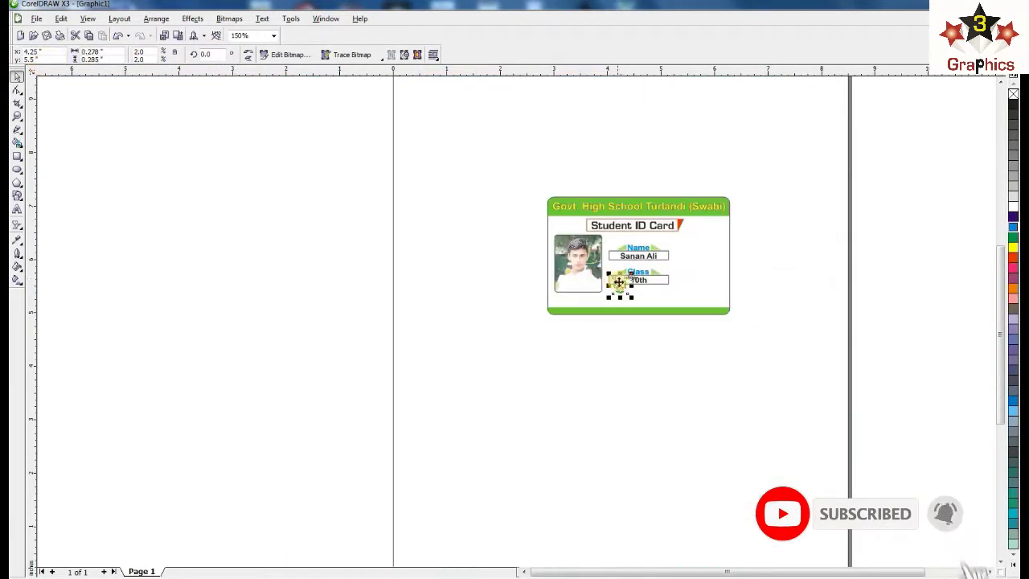
- Scale the KP_logo to about 0.62 by 0.63 inches beside the Student ID Card title
{"action": "left_click_drag", "start_coordinate": [619, 285], "coordinate": [710, 235]}
{"action": "scroll", "coordinate": [710, 236], "scroll_direction": "up", "scroll_amount": 1}
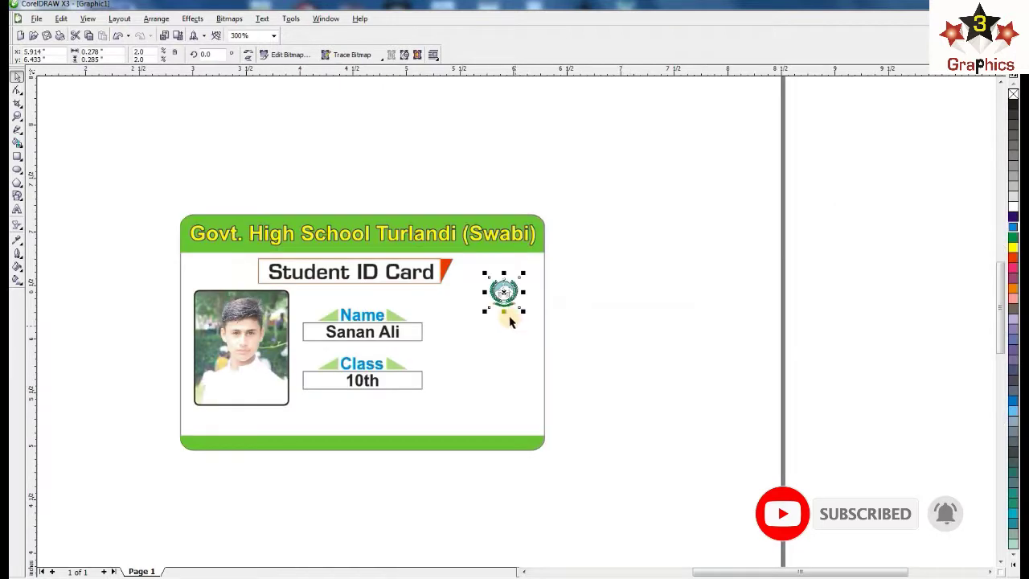
{"action": "left_click_drag", "start_coordinate": [482, 312], "coordinate": [453, 345]}
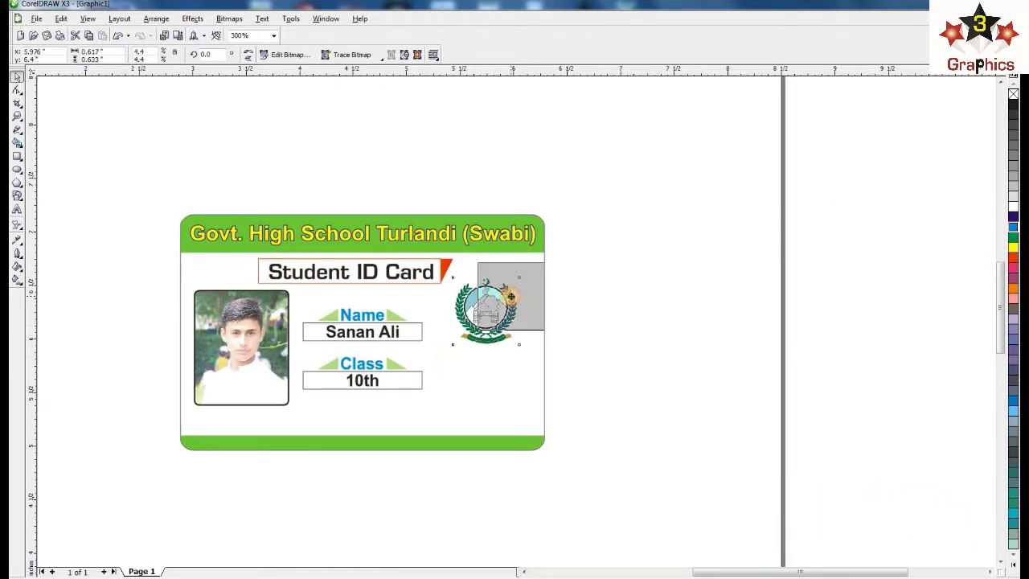
{"action": "left_click_drag", "start_coordinate": [484, 313], "coordinate": [504, 299]}
{"action": "left_click_drag", "start_coordinate": [469, 336], "coordinate": [460, 341]}
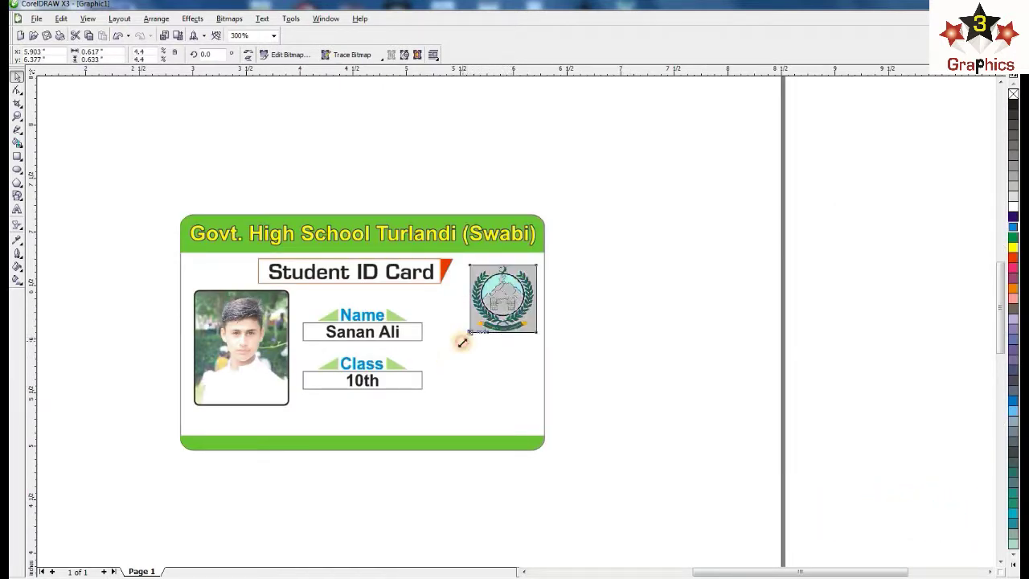
{"action": "key", "text": "Escape"}
{"action": "scroll", "coordinate": [198, 256], "scroll_direction": "up", "scroll_amount": 1}
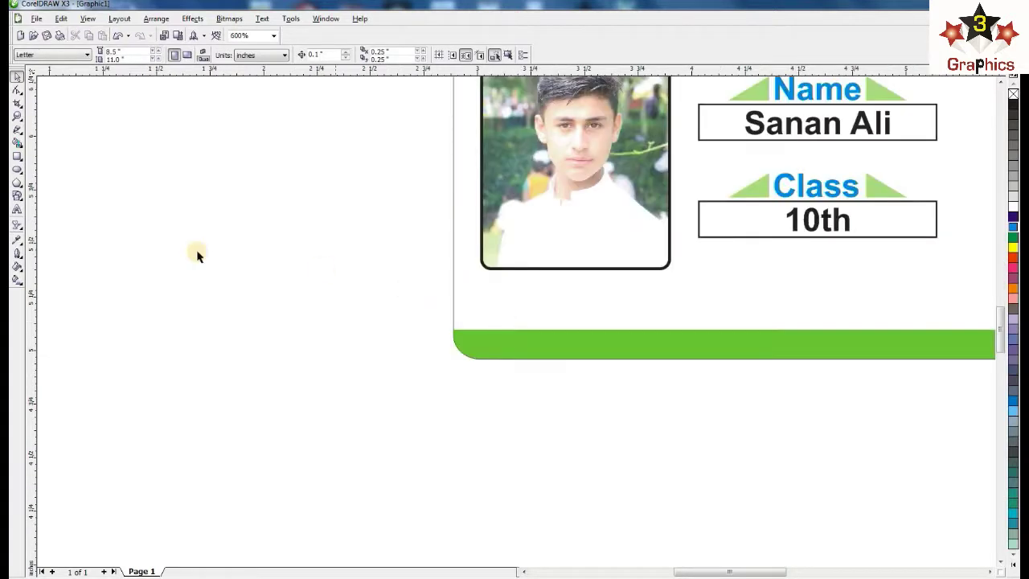
- Create a bold 'Signature Authority' text and shrink it to caption size
{"action": "left_click", "coordinate": [17, 210]}
{"action": "left_click", "coordinate": [340, 344]}
{"action": "type", "text": "Signature Authority"}
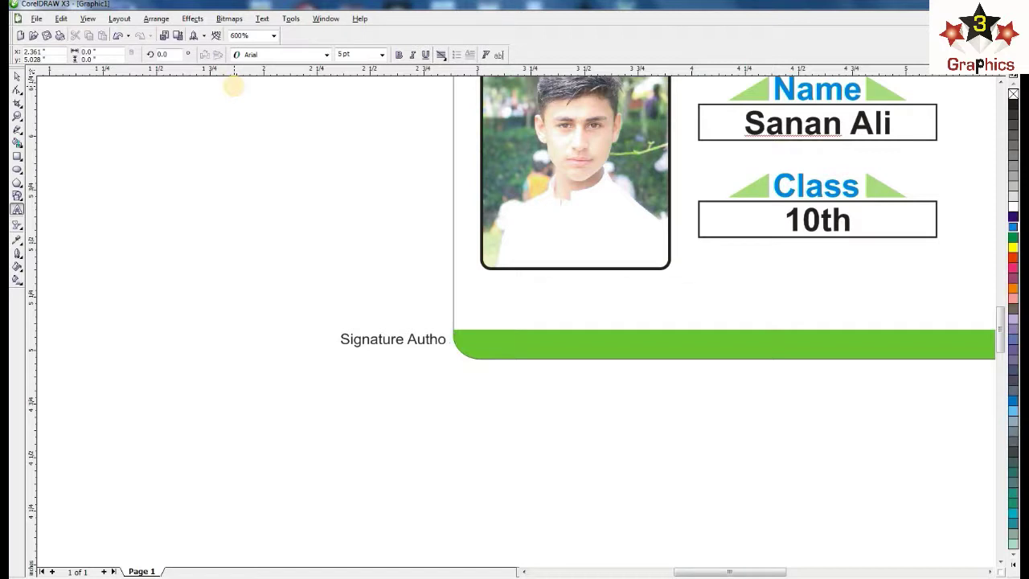
{"action": "left_click", "coordinate": [64, 78]}
{"action": "left_click", "coordinate": [400, 55]}
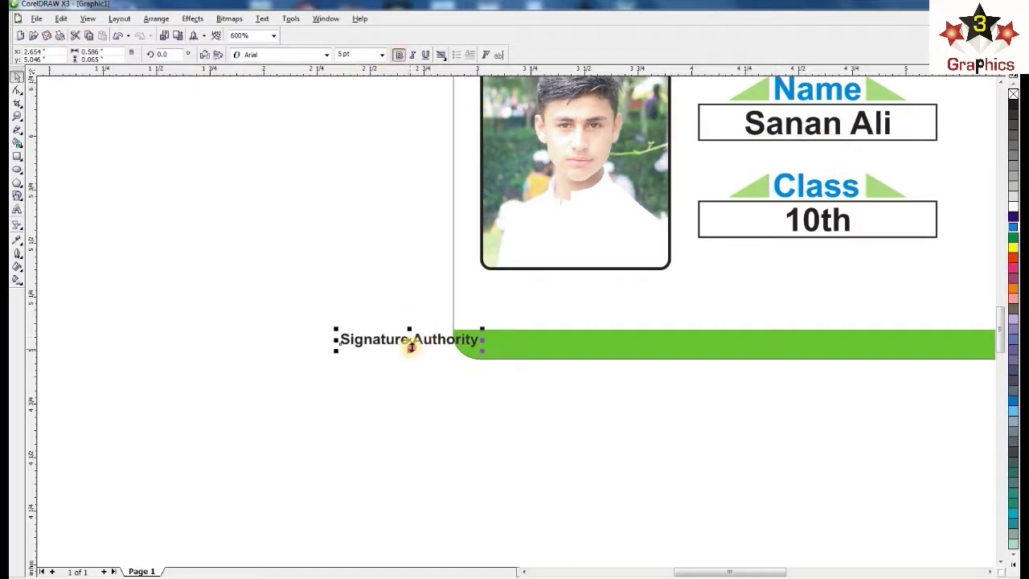
{"action": "left_click_drag", "start_coordinate": [411, 346], "coordinate": [575, 289]}
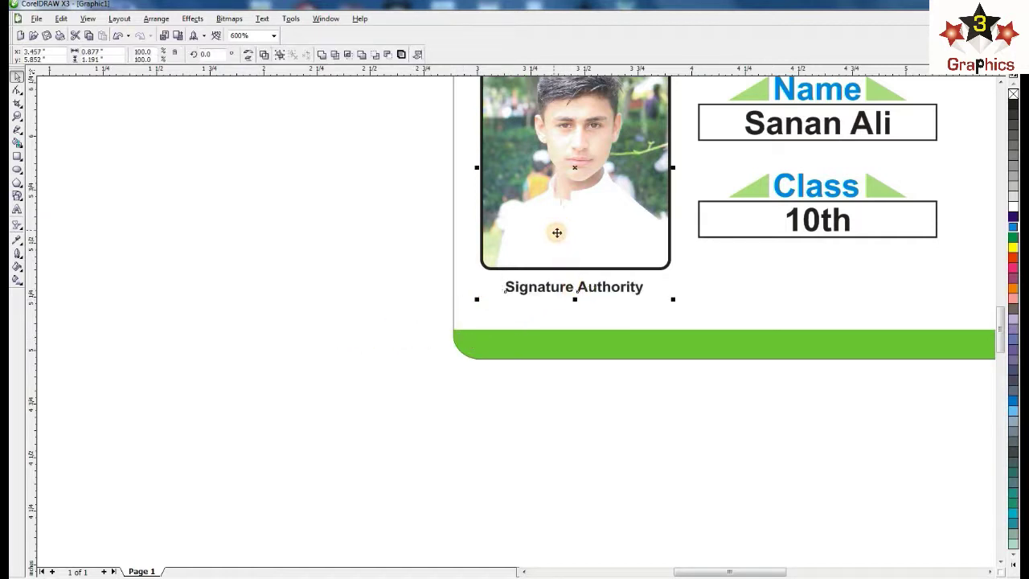
- Place the Signature Authority caption under the photo, just above the green bar
{"action": "left_click", "coordinate": [675, 285]}
{"action": "left_click", "coordinate": [635, 287]}
{"action": "left_click_drag", "start_coordinate": [643, 288], "coordinate": [642, 320]}
{"action": "left_click", "coordinate": [670, 311]}
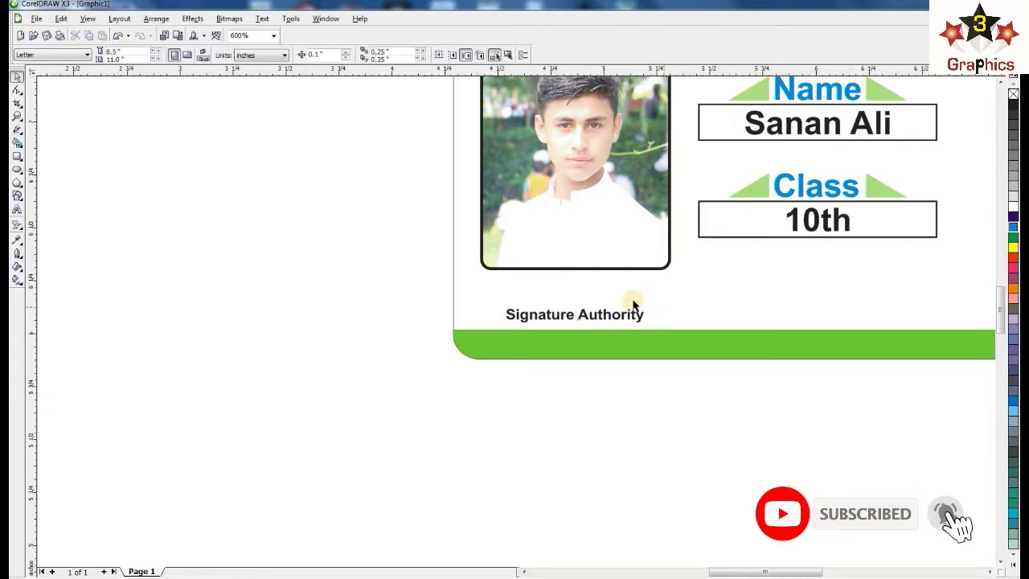
{"action": "key", "text": "F4"}
- Shift the whole ID card left and drag a copy to its right
{"action": "key", "text": "F3"}
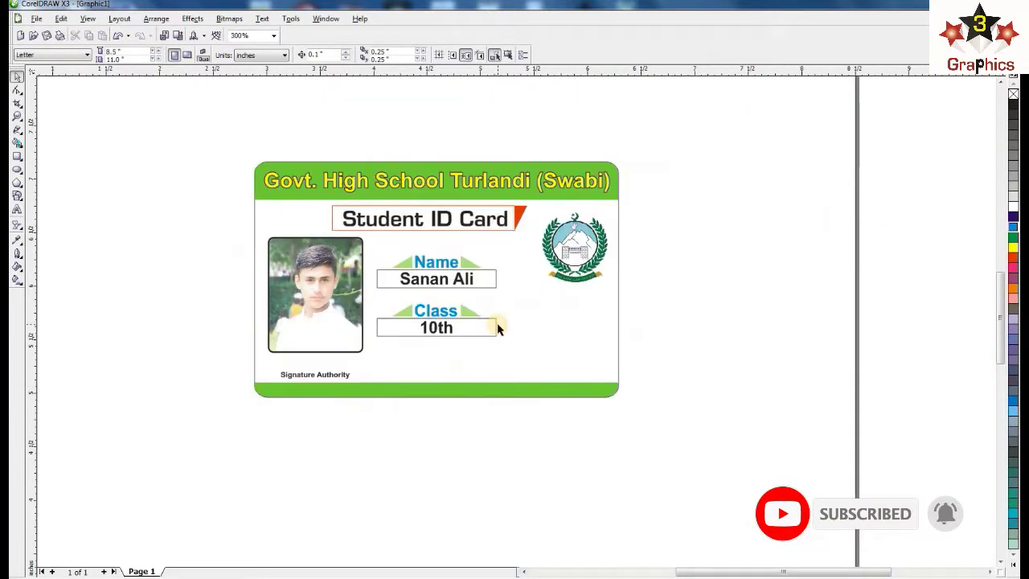
{"action": "key", "text": "F3"}
{"action": "left_click_drag", "start_coordinate": [344, 197], "coordinate": [626, 389]}
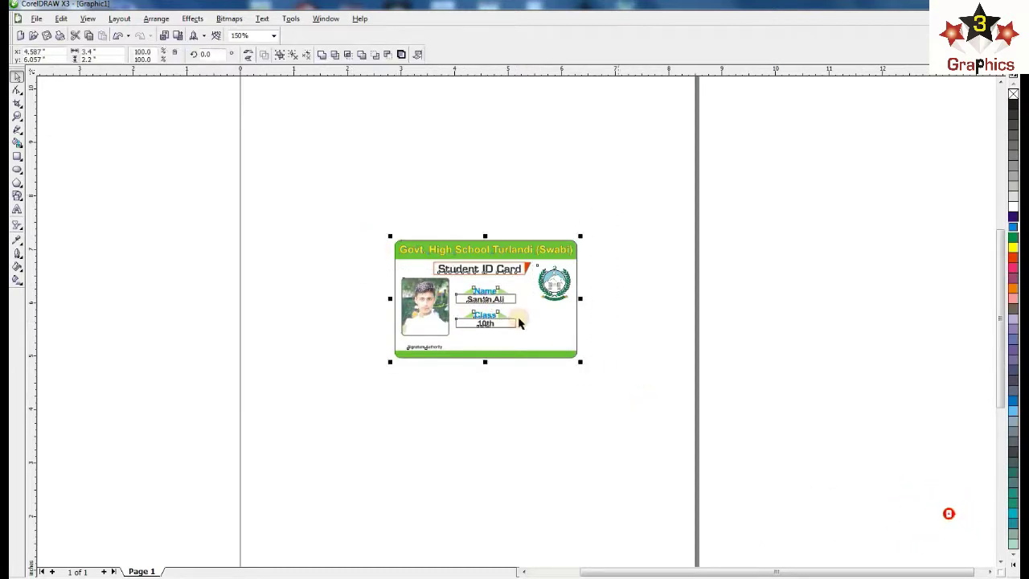
{"action": "left_click_drag", "start_coordinate": [507, 305], "coordinate": [361, 306]}
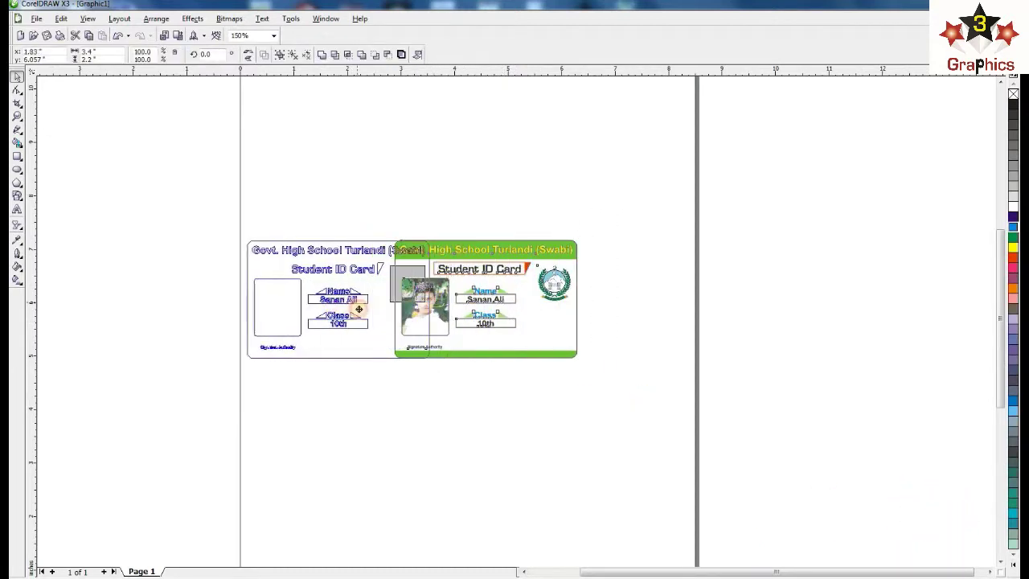
{"action": "left_click_drag", "start_coordinate": [221, 200], "coordinate": [487, 404]}
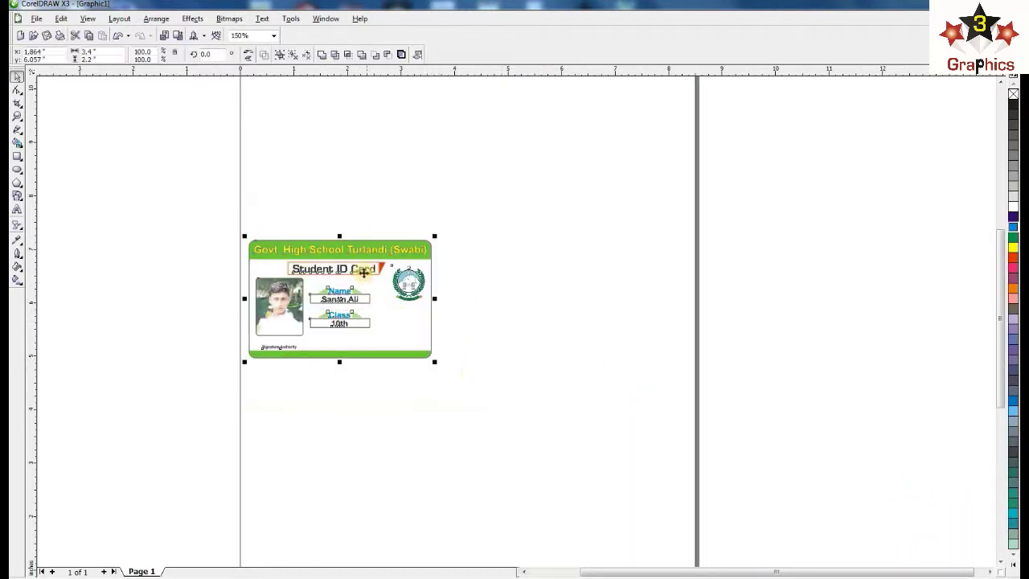
{"action": "left_click_drag", "start_coordinate": [418, 300], "coordinate": [673, 300]}
- Strip the copy of its heading, photo, Signature Authority caption, logo and Student ID Card title
{"action": "left_click", "coordinate": [547, 250]}
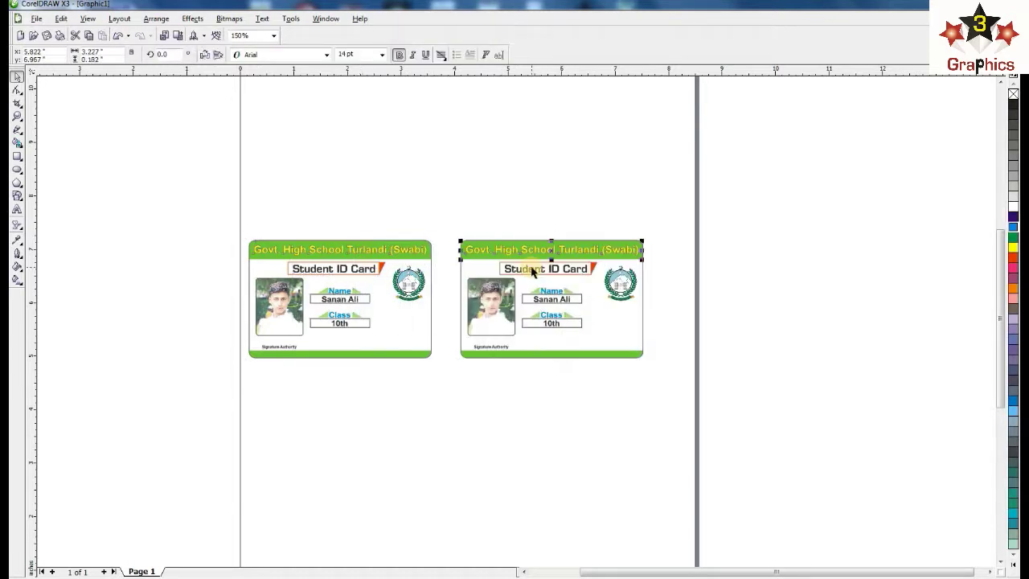
{"action": "left_click", "coordinate": [497, 301]}
{"action": "key", "text": "Delete"}
{"action": "left_click", "coordinate": [491, 347]}
{"action": "key", "text": "Delete"}
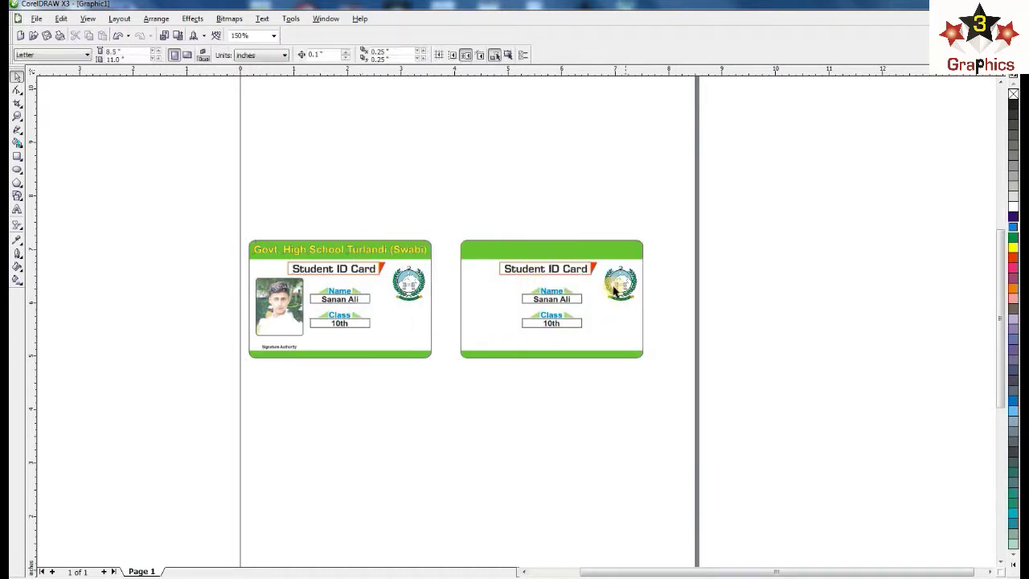
{"action": "left_click_drag", "start_coordinate": [628, 282], "coordinate": [695, 289]}
{"action": "key", "text": "Escape"}
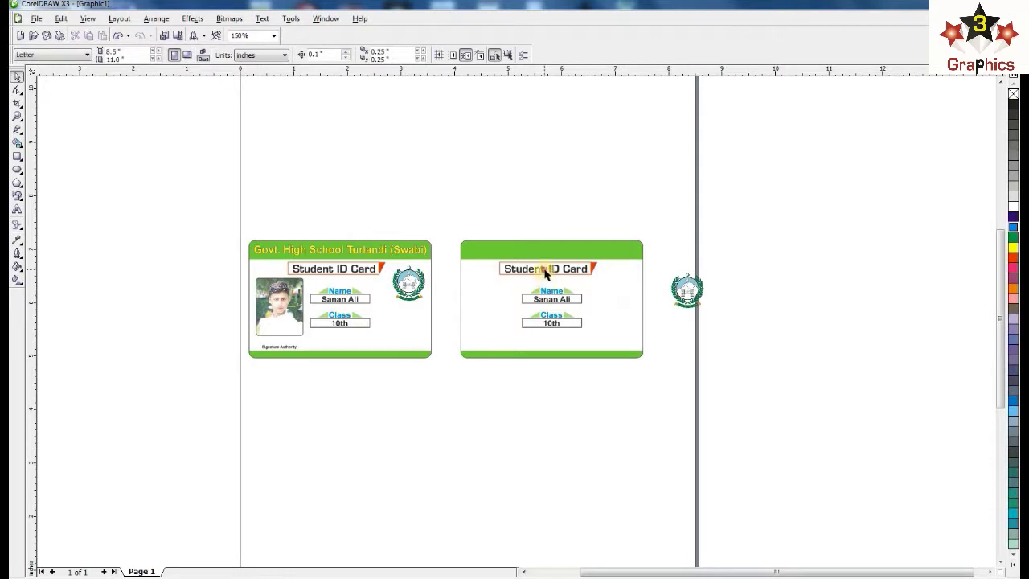
{"action": "left_click", "coordinate": [545, 273]}
{"action": "key", "text": "Delete"}
{"action": "left_click", "coordinate": [546, 256]}
{"action": "right_click", "coordinate": [547, 260]}
- Enter the back card's clipped contents and raise the top green band to make it thinner
{"action": "left_click", "coordinate": [566, 261]}
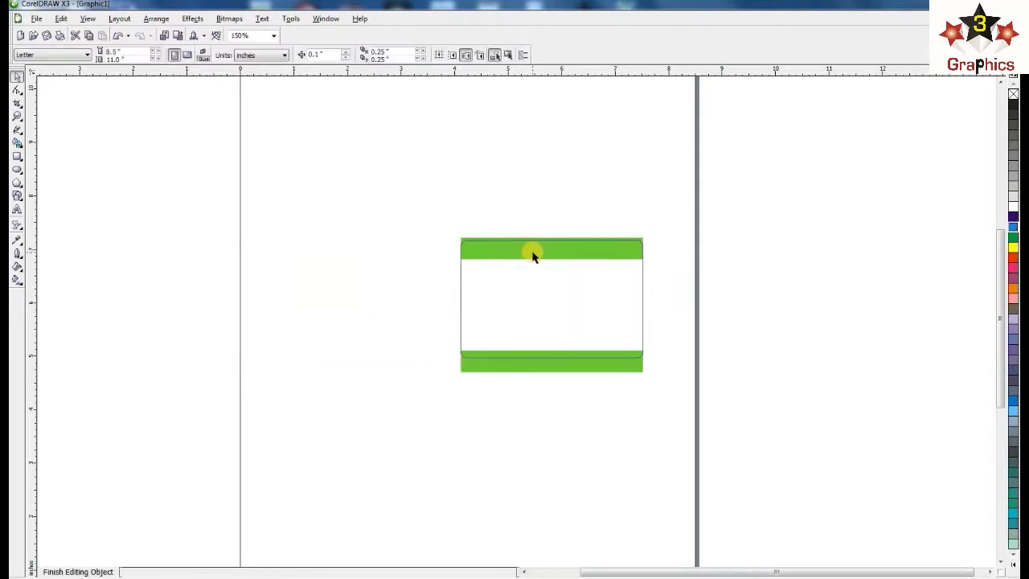
{"action": "left_click_drag", "start_coordinate": [538, 367], "coordinate": [537, 355]}
{"action": "left_click_drag", "start_coordinate": [530, 257], "coordinate": [531, 243]}
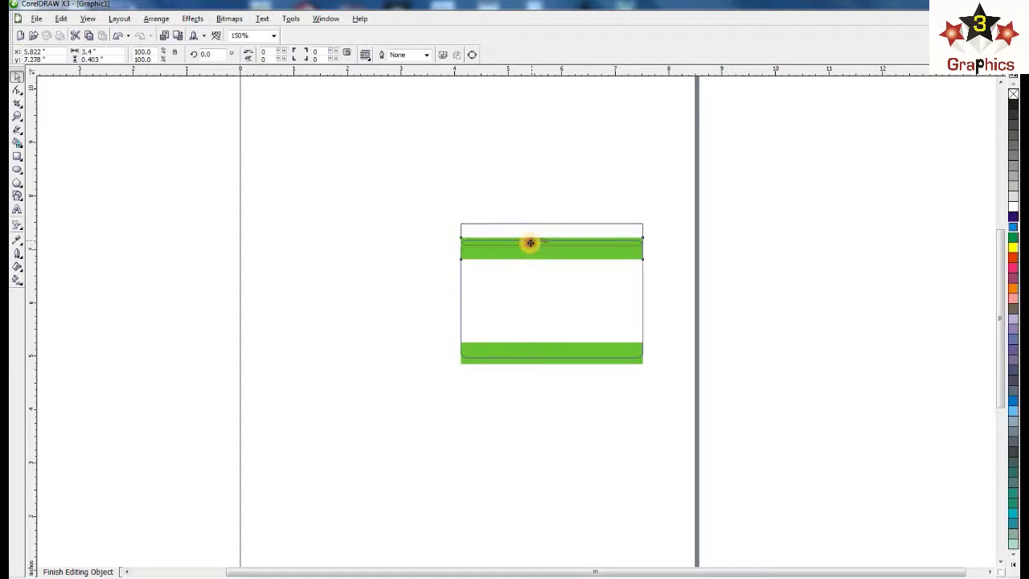
{"action": "left_click", "coordinate": [544, 300]}
- Raise the bottom green band so it is deeper, then finish editing the PowerClip
{"action": "scroll", "coordinate": [518, 310], "scroll_direction": "up", "scroll_amount": 1}
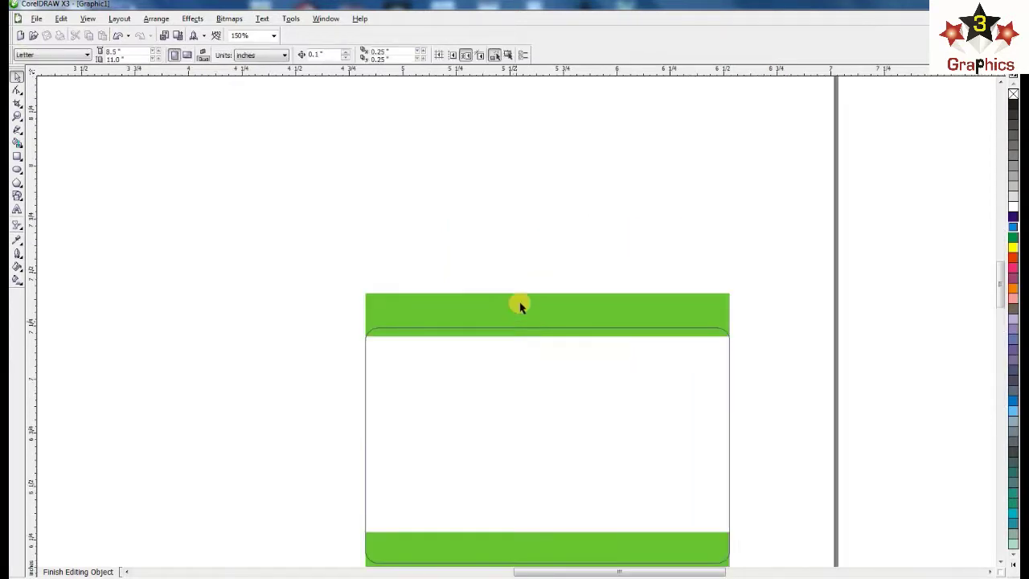
{"action": "scroll", "coordinate": [517, 315], "scroll_direction": "up", "scroll_amount": 1}
{"action": "left_click", "coordinate": [516, 316]}
{"action": "left_click", "coordinate": [519, 336]}
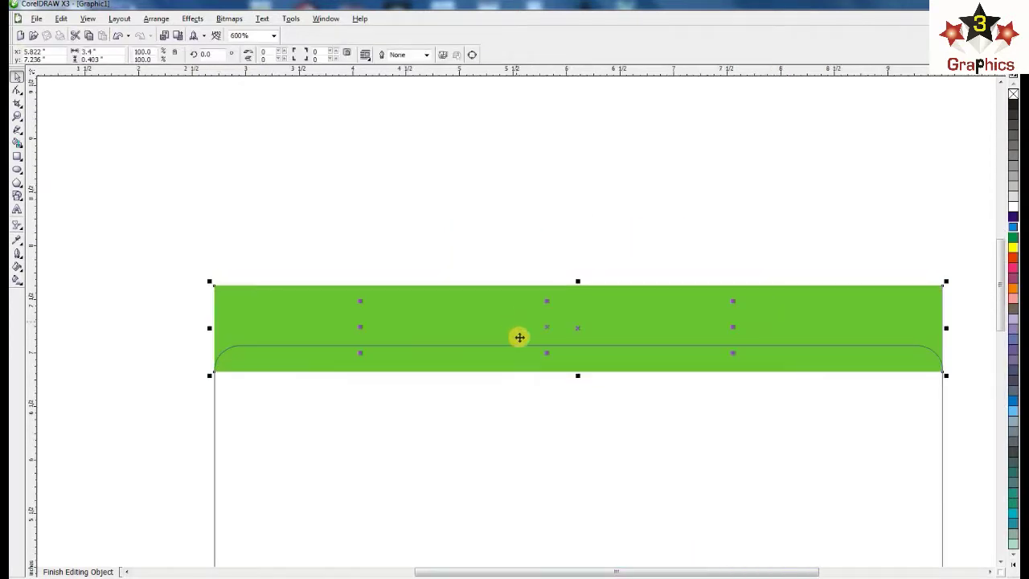
{"action": "scroll", "coordinate": [519, 321], "scroll_direction": "down", "scroll_amount": 1}
{"action": "scroll", "coordinate": [525, 331], "scroll_direction": "up", "scroll_amount": 1}
{"action": "left_click", "coordinate": [525, 331]}
{"action": "left_click_drag", "start_coordinate": [480, 333], "coordinate": [482, 323]}
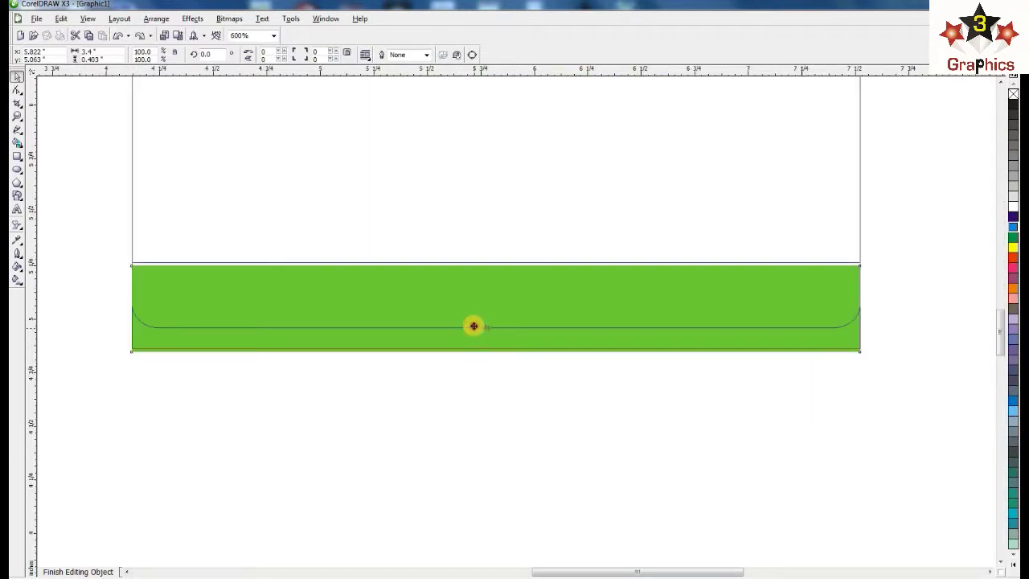
{"action": "right_click", "coordinate": [537, 298]}
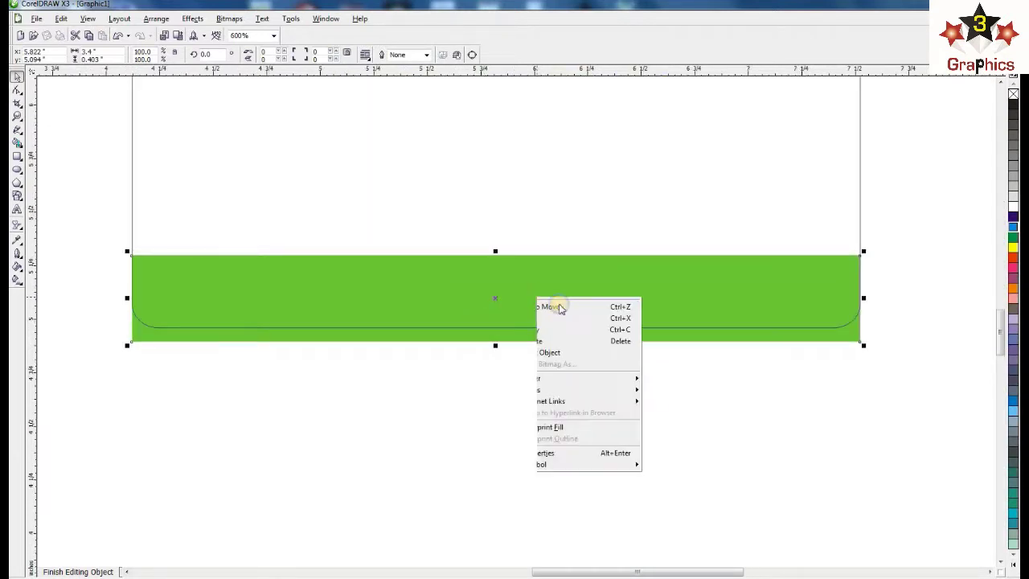
{"action": "left_click", "coordinate": [558, 301]}
- Drag the back card's Name label and name box up just below the top band
{"action": "scroll", "coordinate": [558, 307], "scroll_direction": "down", "scroll_amount": 1}
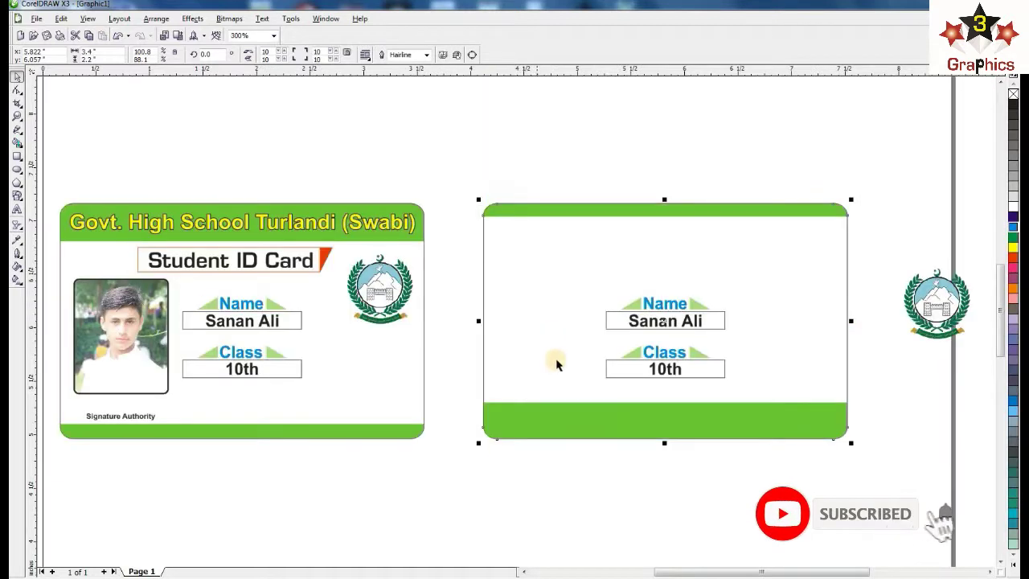
{"action": "left_click", "coordinate": [516, 482]}
{"action": "left_click", "coordinate": [662, 304]}
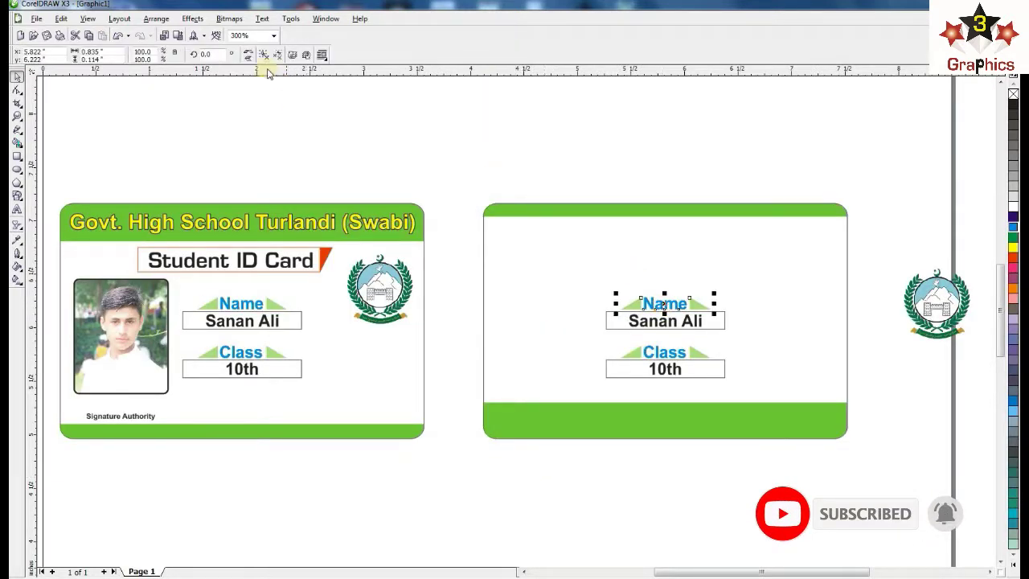
{"action": "left_click_drag", "start_coordinate": [540, 261], "coordinate": [765, 345]}
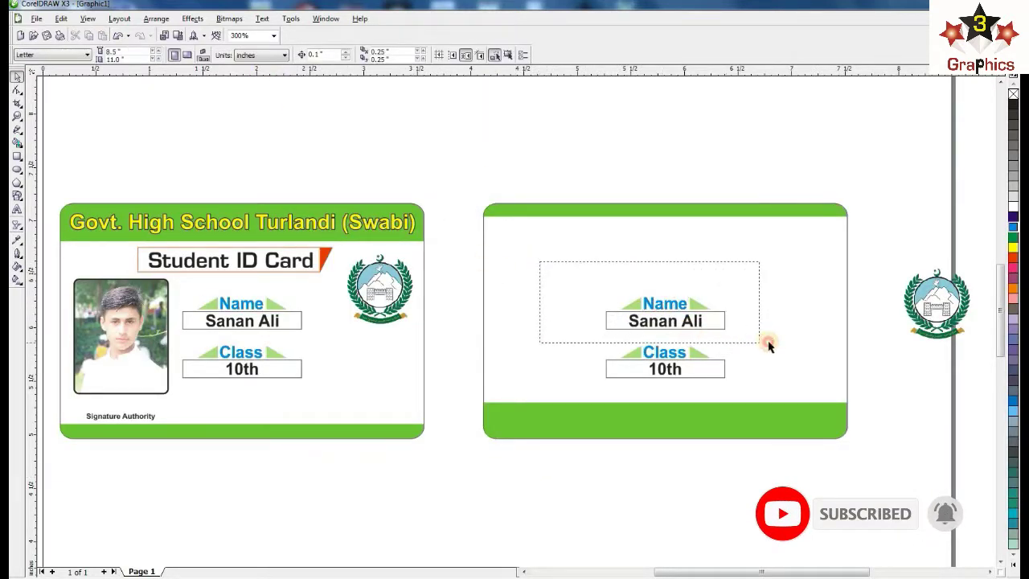
{"action": "left_click_drag", "start_coordinate": [676, 323], "coordinate": [677, 262]}
{"action": "left_click", "coordinate": [688, 315]}
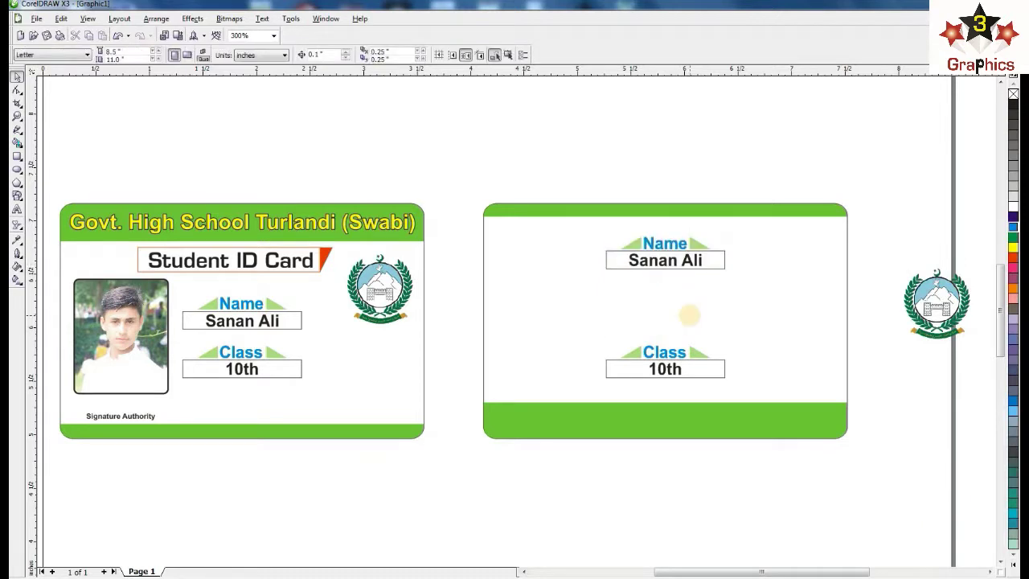
{"action": "left_click", "coordinate": [678, 251]}
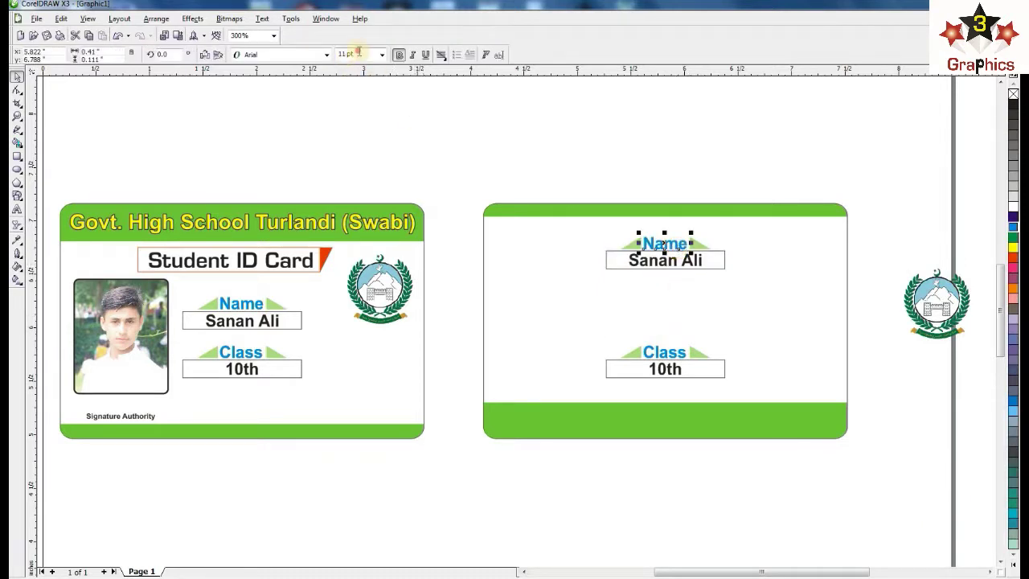
{"action": "left_click", "coordinate": [701, 245]}
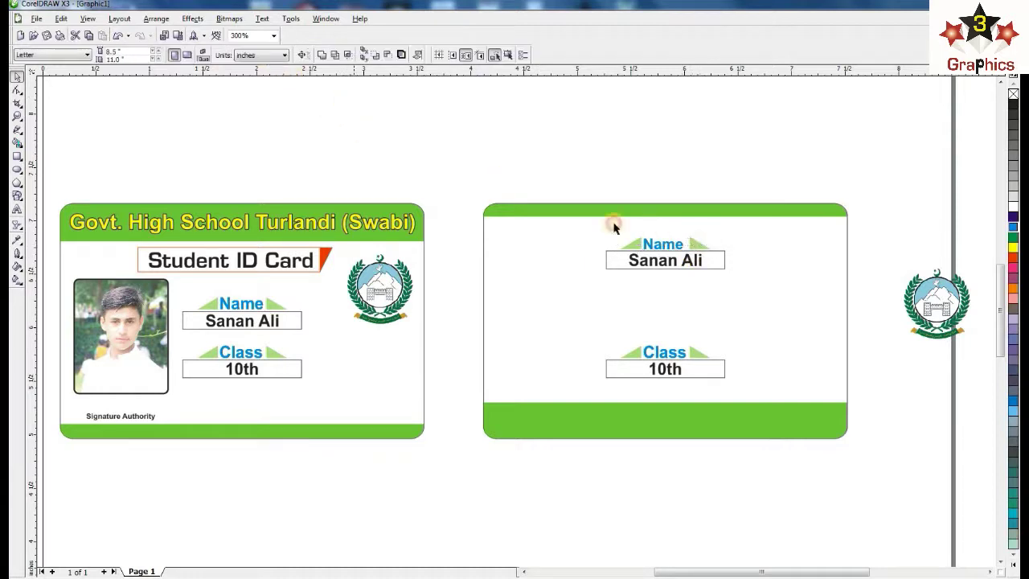
- Shift the right triangle outward and rename the label to 'Father Name'
{"action": "left_click", "coordinate": [708, 245], "text": "ctrl"}
{"action": "scroll", "coordinate": [710, 246], "scroll_direction": "up", "scroll_amount": 1}
{"action": "scroll", "coordinate": [516, 321], "scroll_direction": "up", "scroll_amount": 1}
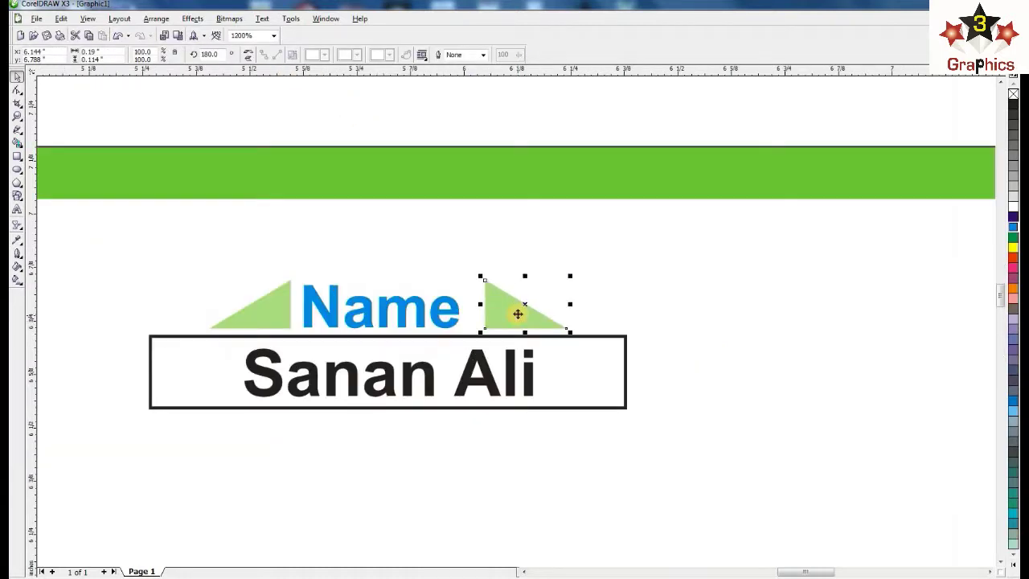
{"action": "left_click_drag", "start_coordinate": [520, 310], "coordinate": [664, 311]}
{"action": "left_click", "coordinate": [602, 322]}
{"action": "left_click", "coordinate": [382, 313]}
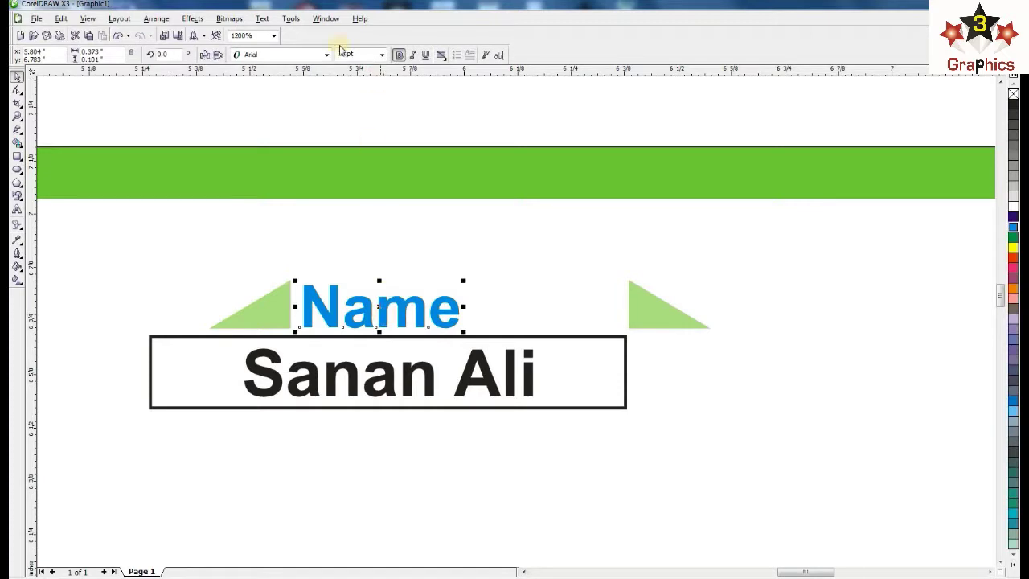
{"action": "left_click_drag", "start_coordinate": [459, 305], "coordinate": [268, 312]}
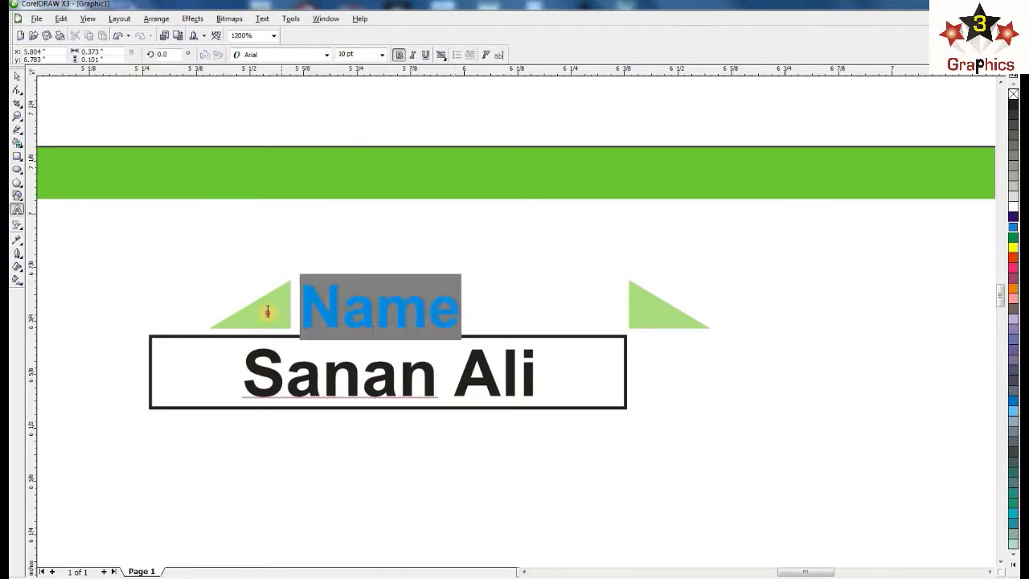
{"action": "key", "text": "BackSpace"}
{"action": "type", "text": "Fath"}
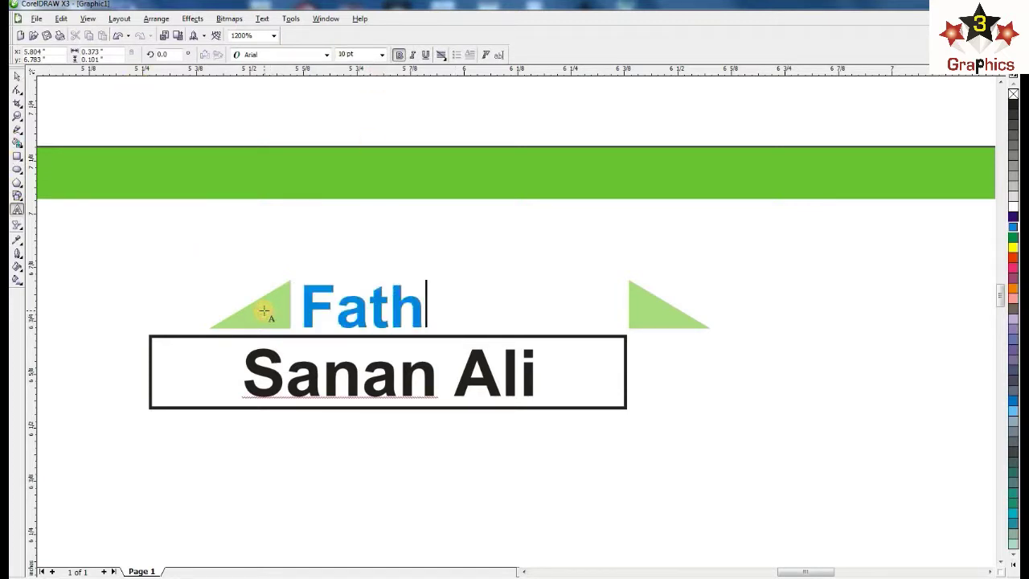
{"action": "type", "text": "er Name"}
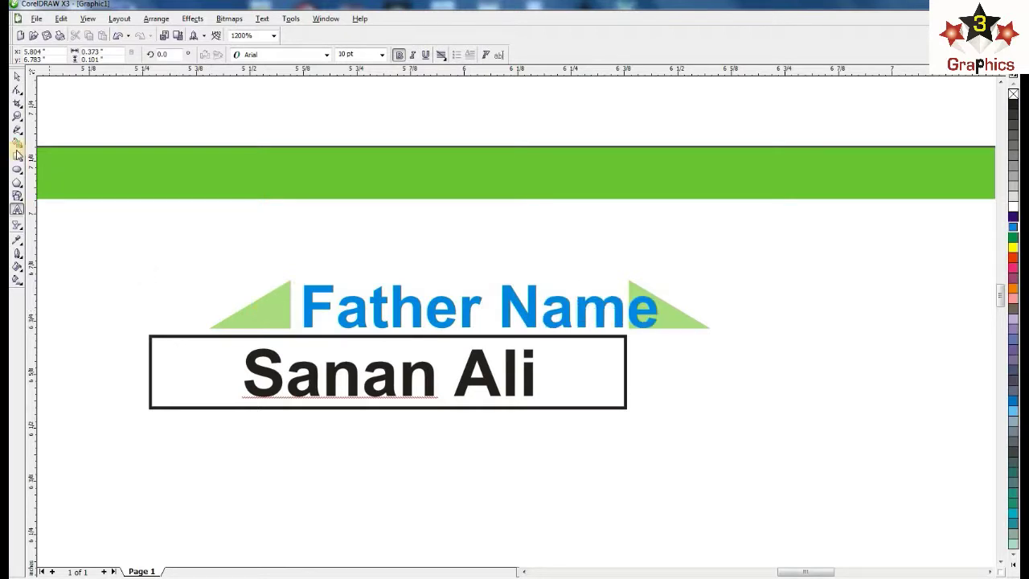
- Move the right green triangle further right so it clears the Father Name text
{"action": "left_click", "coordinate": [17, 72]}
{"action": "left_click", "coordinate": [679, 315]}
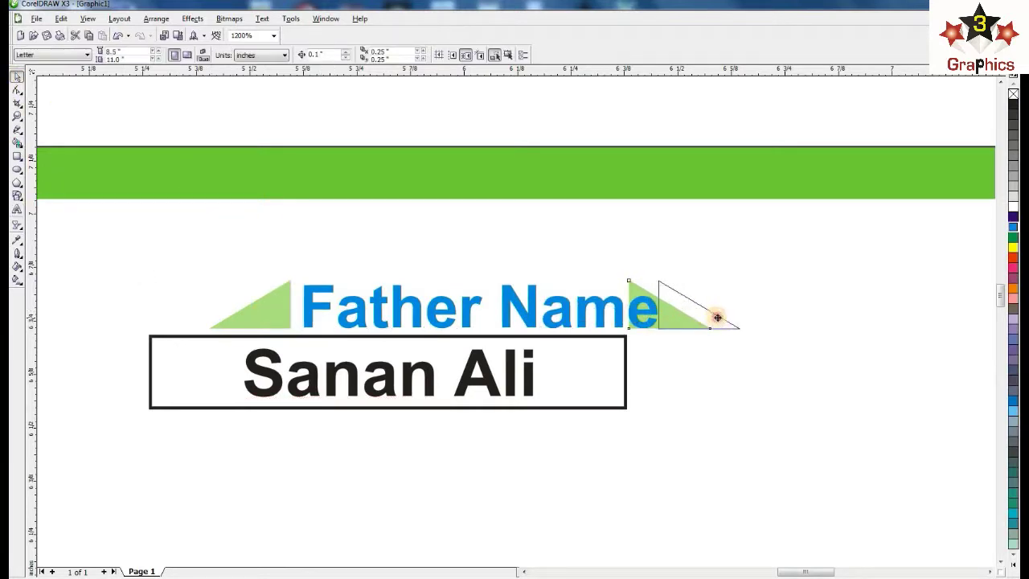
{"action": "left_click_drag", "start_coordinate": [650, 300], "coordinate": [700, 298]}
{"action": "left_click", "coordinate": [282, 316], "text": "shift"}
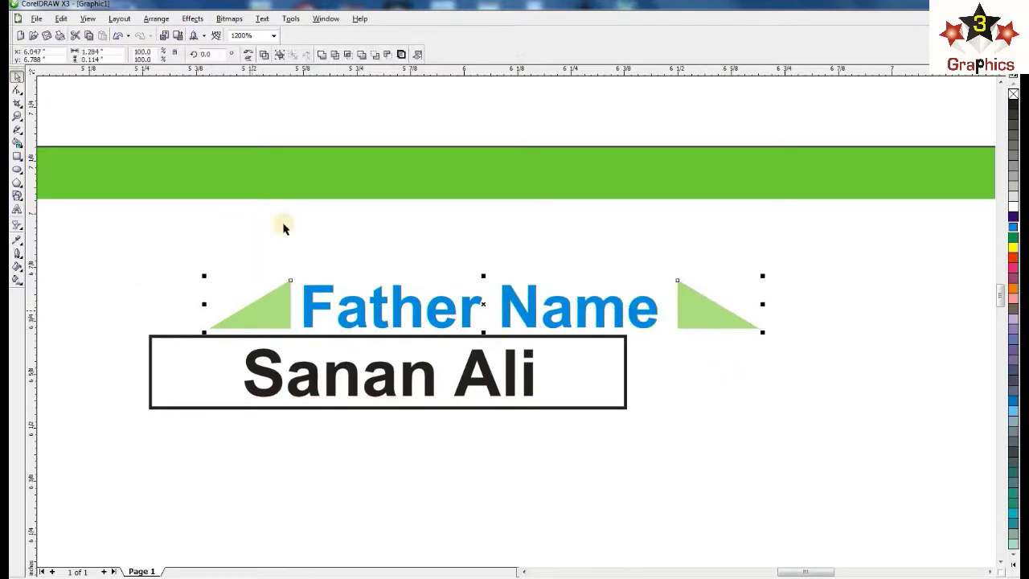
{"action": "left_click", "coordinate": [352, 188]}
{"action": "left_click", "coordinate": [356, 314]}
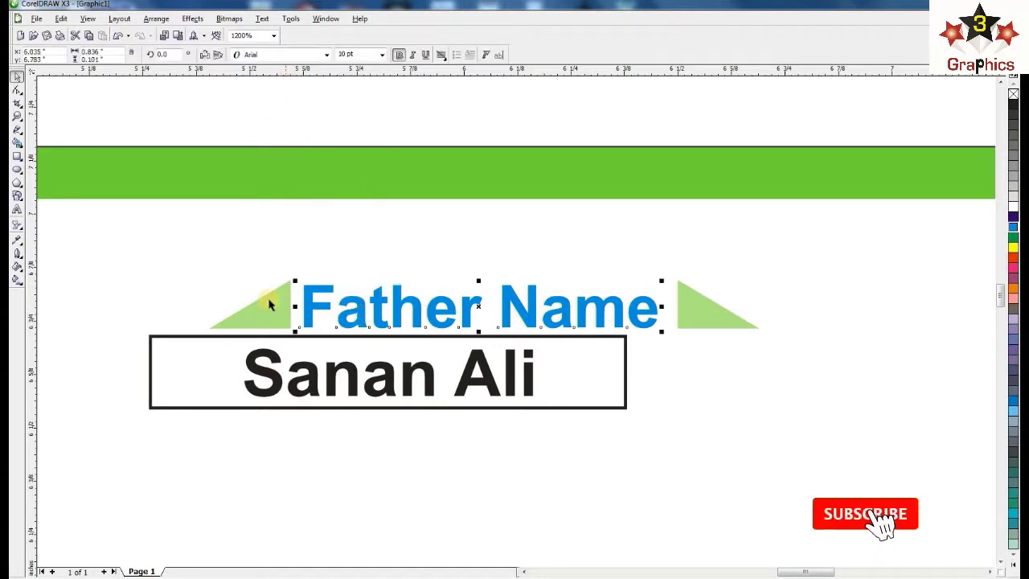
{"action": "left_click", "coordinate": [269, 299], "text": "shift"}
{"action": "key", "text": "Escape"}
- Set the name text under Father Name to 10 pt
{"action": "key", "text": "F3"}
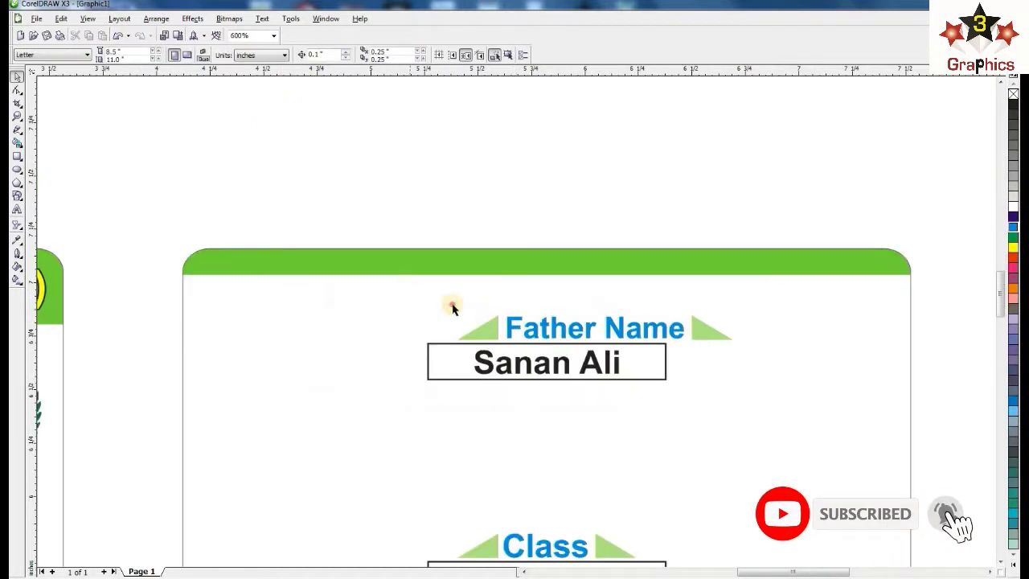
{"action": "mouse_move", "coordinate": [410, 279]}
{"action": "left_mouse_down"}
{"action": "mouse_move", "coordinate": [791, 367]}
{"action": "mouse_move", "coordinate": [803, 356]}
{"action": "left_mouse_up"}
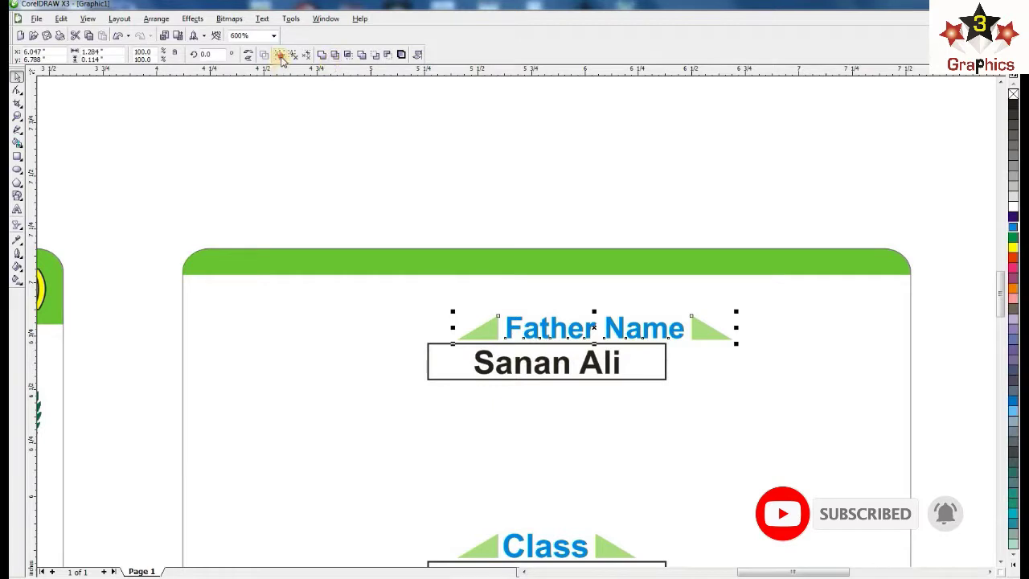
{"action": "left_click", "coordinate": [529, 363]}
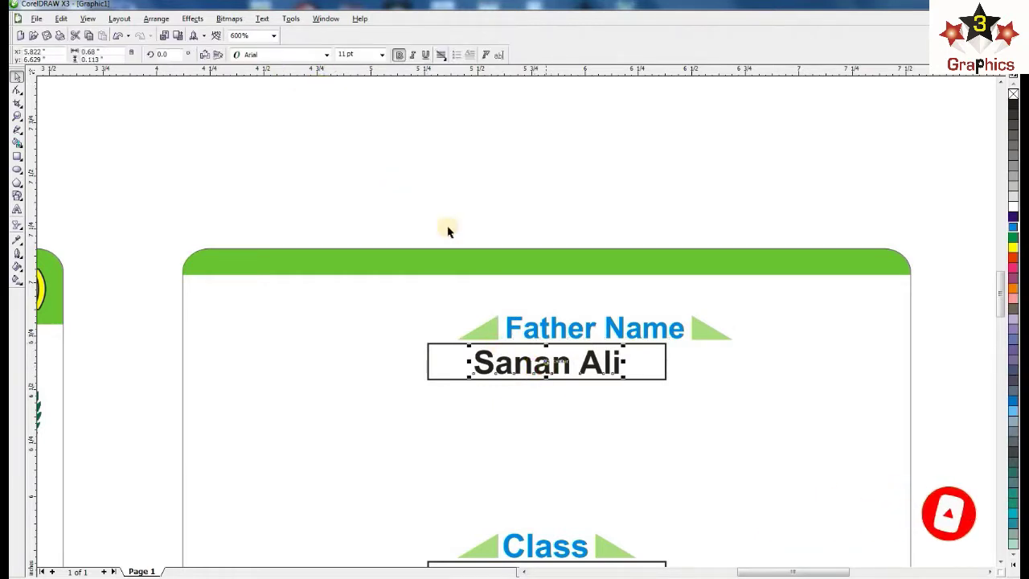
{"action": "left_click", "coordinate": [352, 54]}
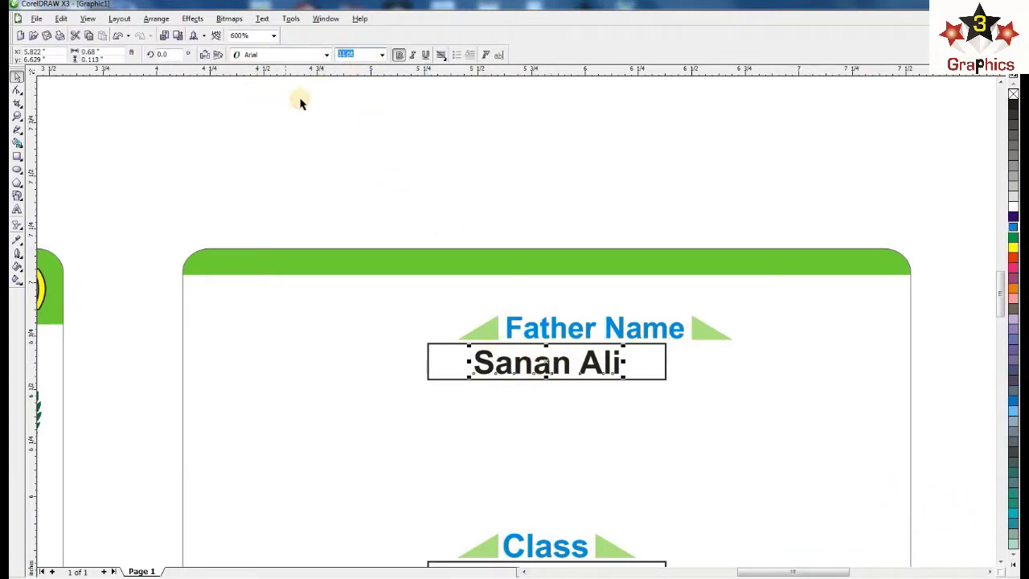
{"action": "type", "text": "10"}
{"action": "key", "text": "Return"}
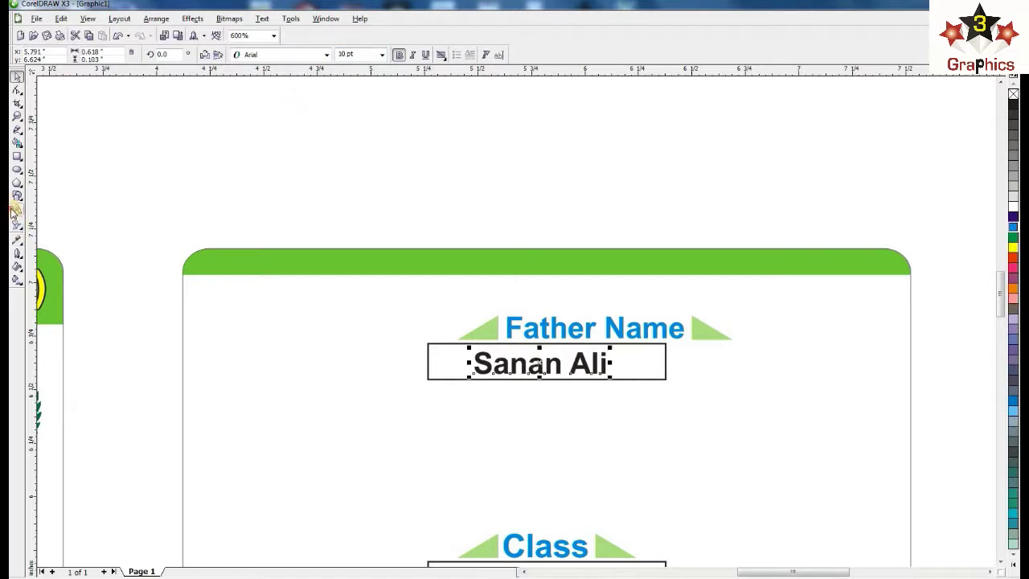
- Replace the old name with the father's full name
{"action": "left_click", "coordinate": [16, 210]}
{"action": "left_click_drag", "start_coordinate": [608, 363], "coordinate": [461, 361]}
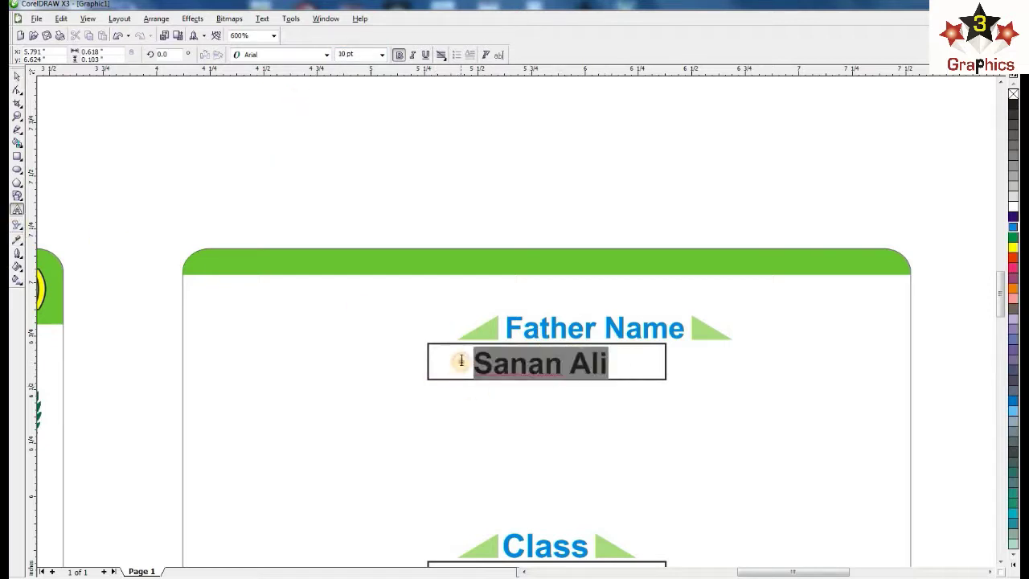
{"action": "key", "text": "BackSpace"}
{"action": "type", "text": "Tila M"}
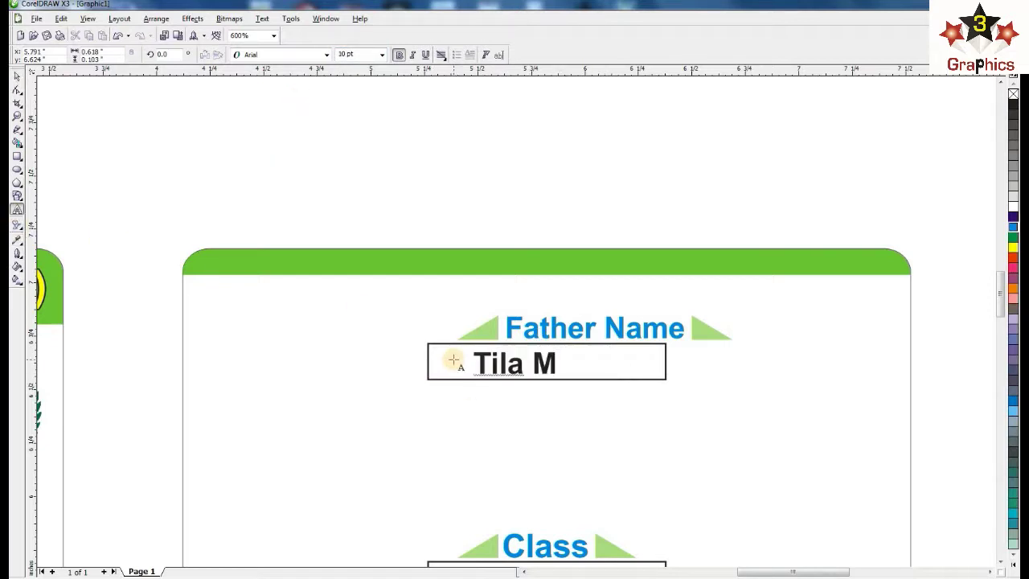
{"action": "type", "text": "uhammad"}
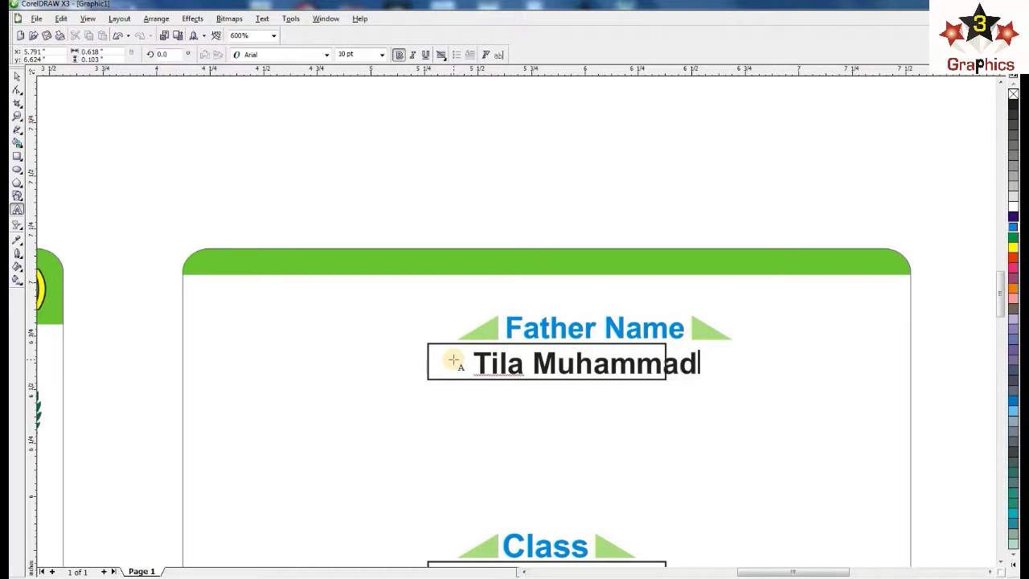
{"action": "left_click", "coordinate": [18, 77]}
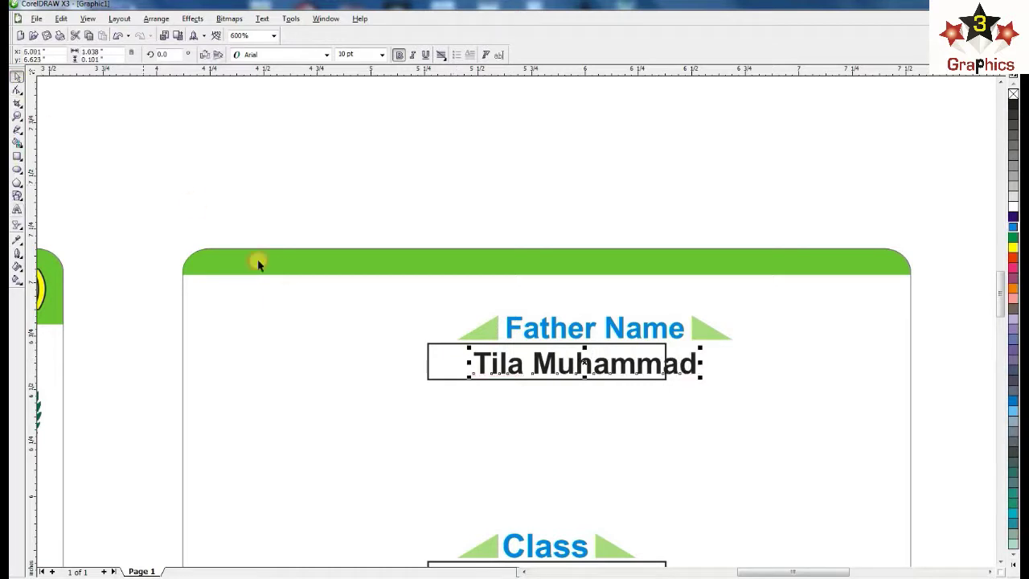
- Widen the father's name box across most of the card width
{"action": "left_click", "coordinate": [428, 356]}
{"action": "mouse_move", "coordinate": [424, 362]}
{"action": "left_mouse_down"}
{"action": "mouse_move", "coordinate": [229, 377]}
{"action": "mouse_move", "coordinate": [238, 378]}
{"action": "left_mouse_up"}
{"action": "left_click", "coordinate": [362, 262]}
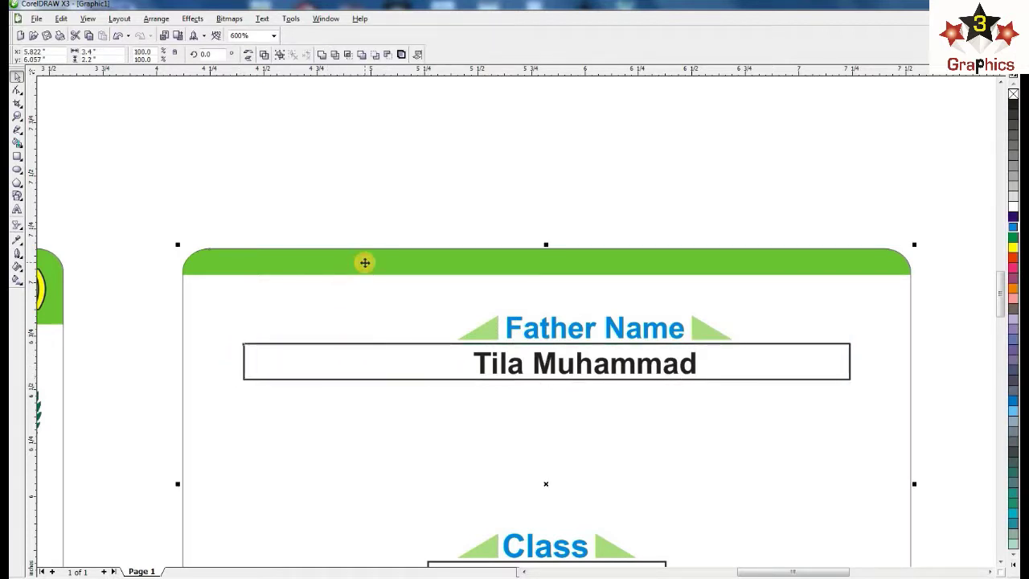
{"action": "left_click", "coordinate": [542, 363]}
{"action": "left_click", "coordinate": [447, 344]}
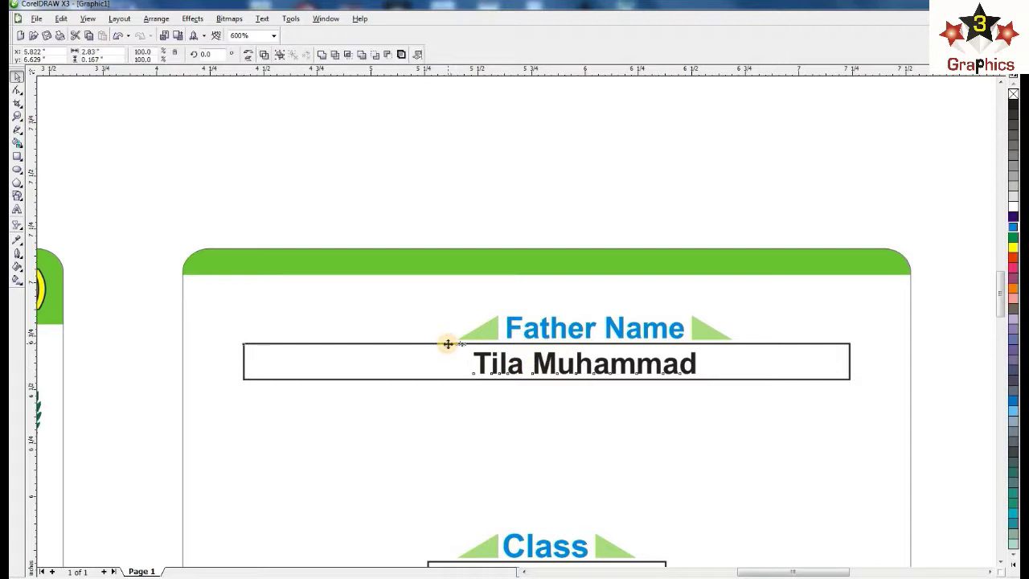
{"action": "key", "text": "Escape"}
{"action": "left_click", "coordinate": [535, 271]}
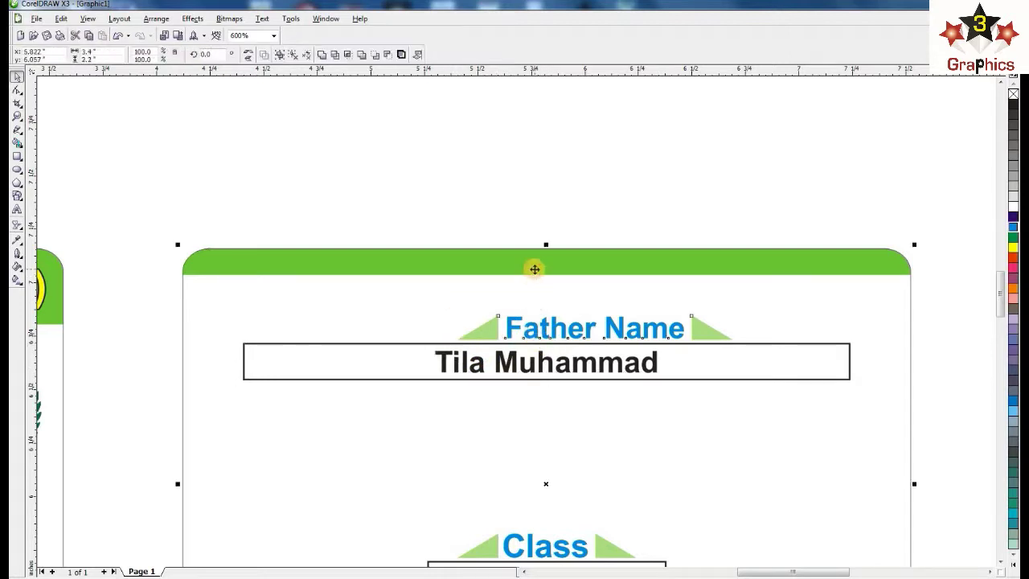
{"action": "key", "text": "Escape"}
{"action": "scroll", "coordinate": [509, 402], "scroll_direction": "down", "scroll_amount": 2}
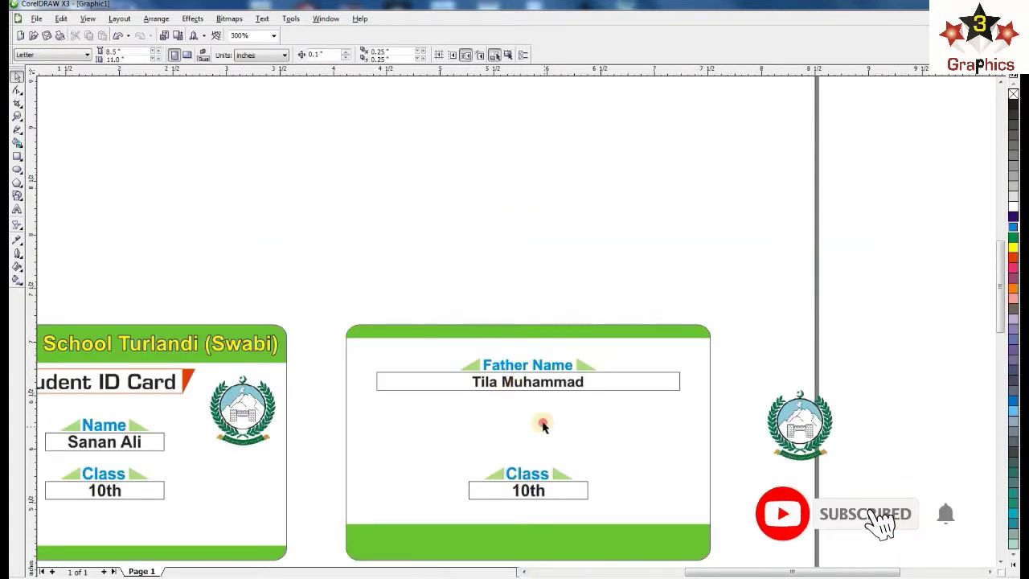
- Move the lower line of the father's name box down below the name
{"action": "left_click", "coordinate": [567, 382]}
{"action": "left_click", "coordinate": [570, 383]}
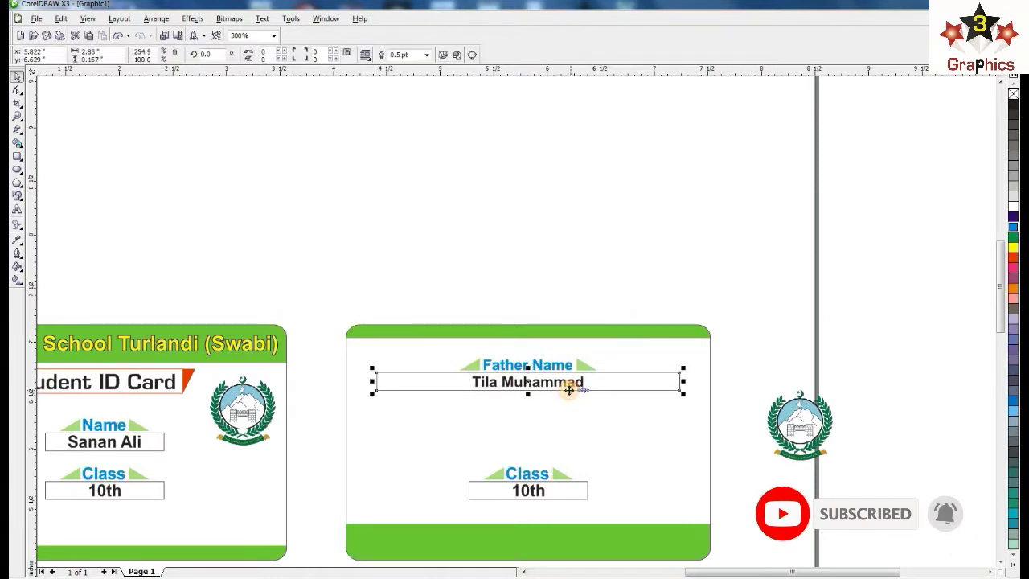
{"action": "scroll", "coordinate": [494, 334], "scroll_direction": "up", "scroll_amount": 2}
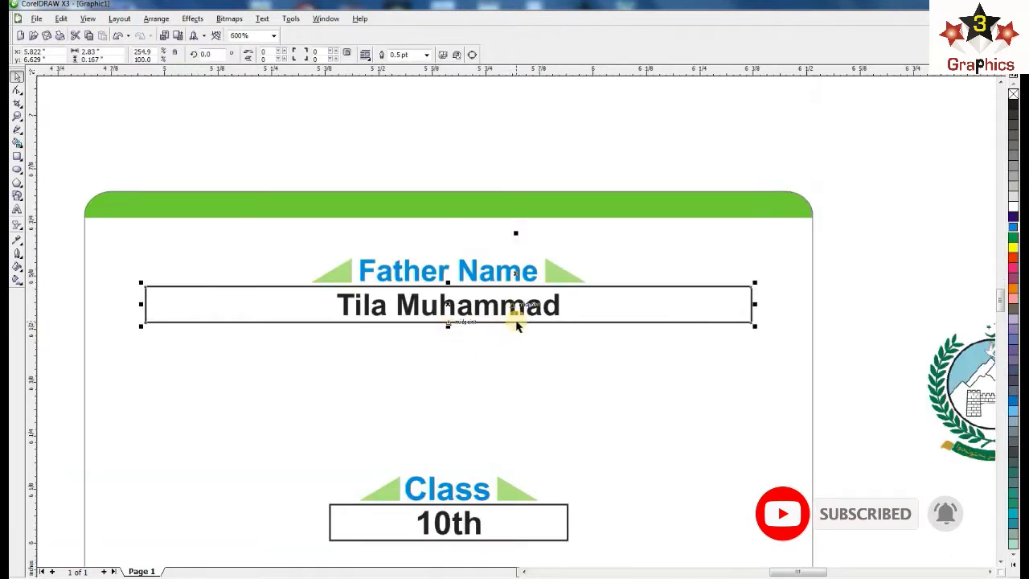
{"action": "scroll", "coordinate": [514, 322], "scroll_direction": "up", "scroll_amount": 2}
{"action": "left_click_drag", "start_coordinate": [519, 315], "coordinate": [518, 328]}
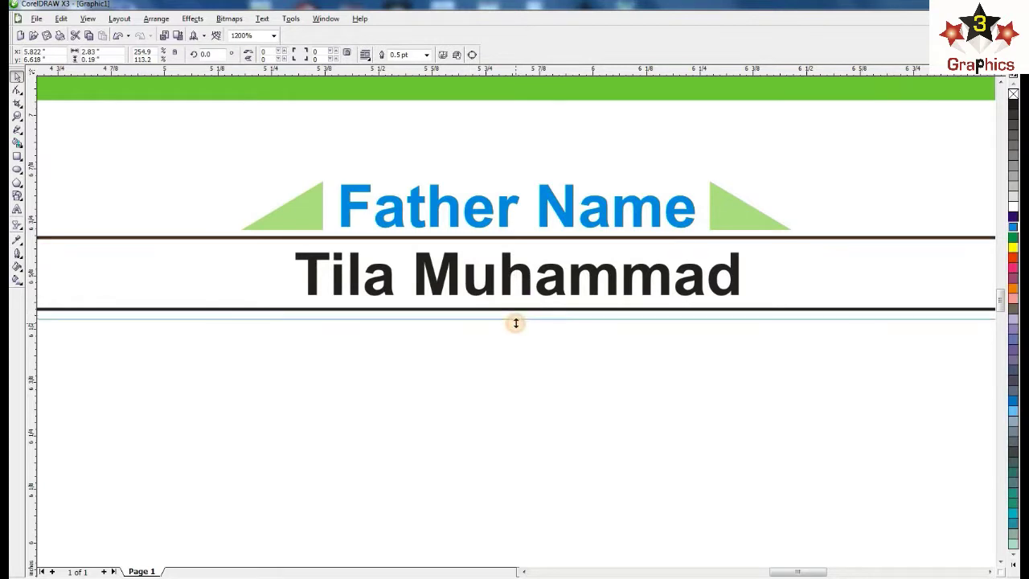
{"action": "left_click", "coordinate": [551, 368]}
- Set the father's name to 11 pt and centre it under the Father Name label
{"action": "left_click", "coordinate": [531, 288]}
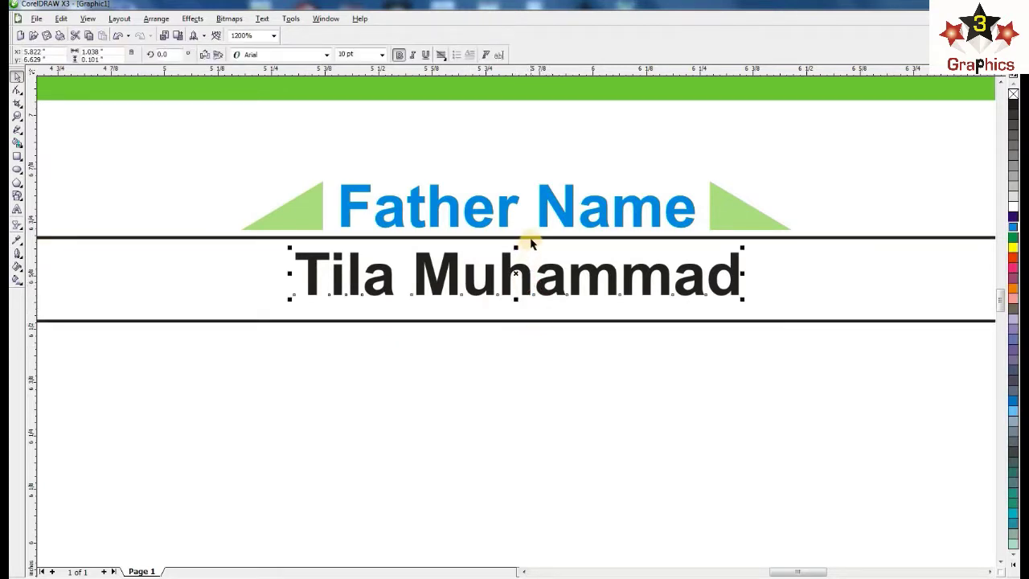
{"action": "left_click", "coordinate": [528, 237], "text": "shift"}
{"action": "left_click", "coordinate": [514, 305], "text": "shift"}
{"action": "left_click", "coordinate": [506, 271]}
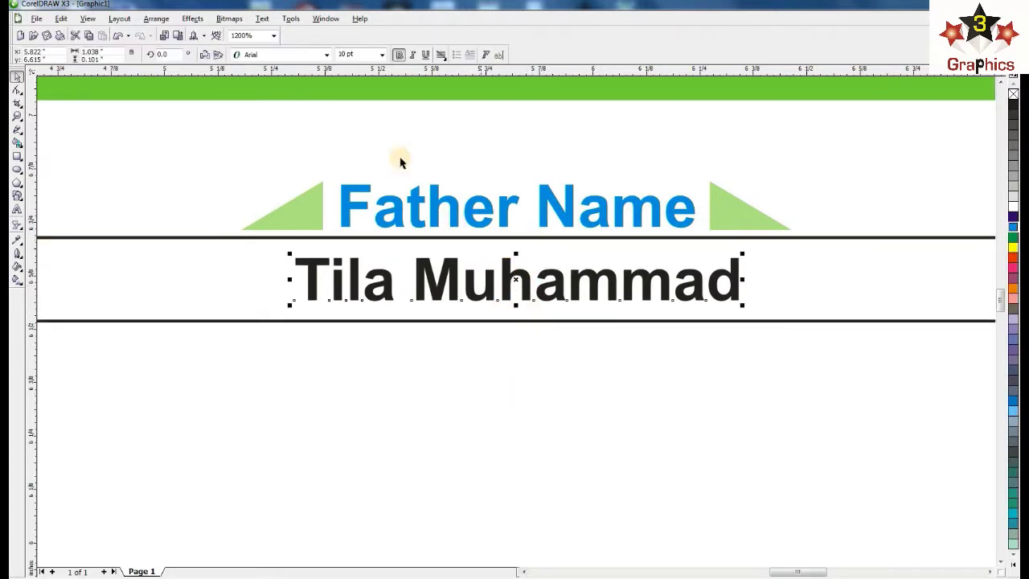
{"action": "type", "text": "11"}
{"action": "key", "text": "Return"}
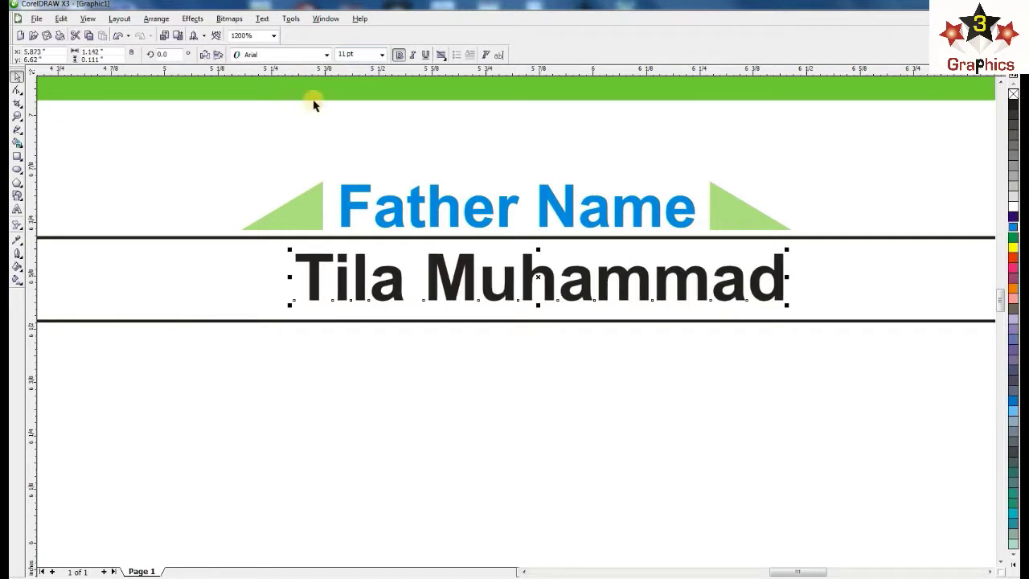
{"action": "left_click", "coordinate": [395, 212], "text": "shift"}
{"action": "key", "text": "e"}
{"action": "left_click", "coordinate": [450, 285]}
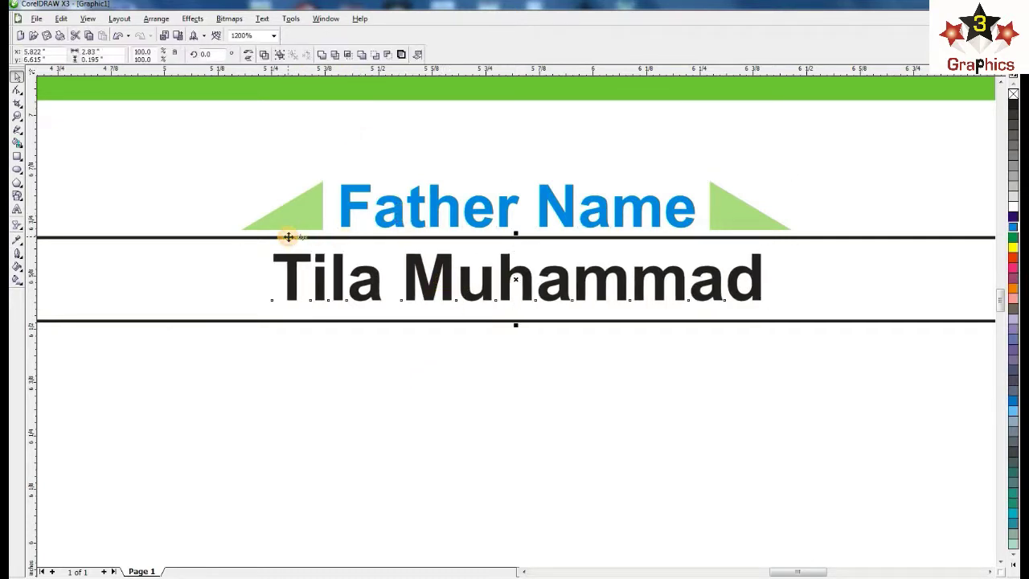
- Delete the Class field from the back card
{"action": "left_click", "coordinate": [317, 372]}
{"action": "key", "text": "F3"}
{"action": "scroll", "coordinate": [477, 313], "scroll_direction": "down", "scroll_amount": 1}
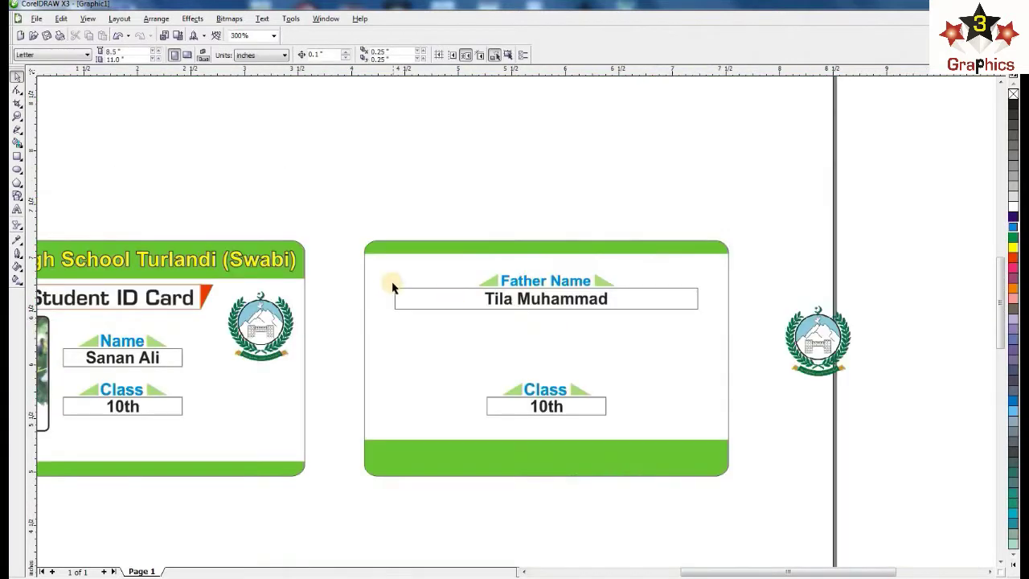
{"action": "left_click", "coordinate": [543, 388]}
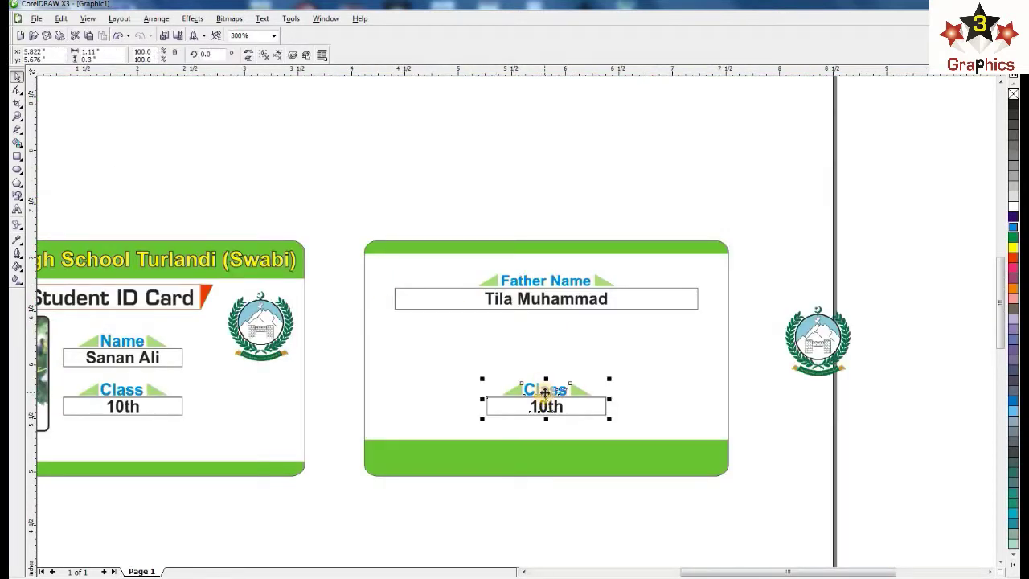
{"action": "key", "text": "Delete"}
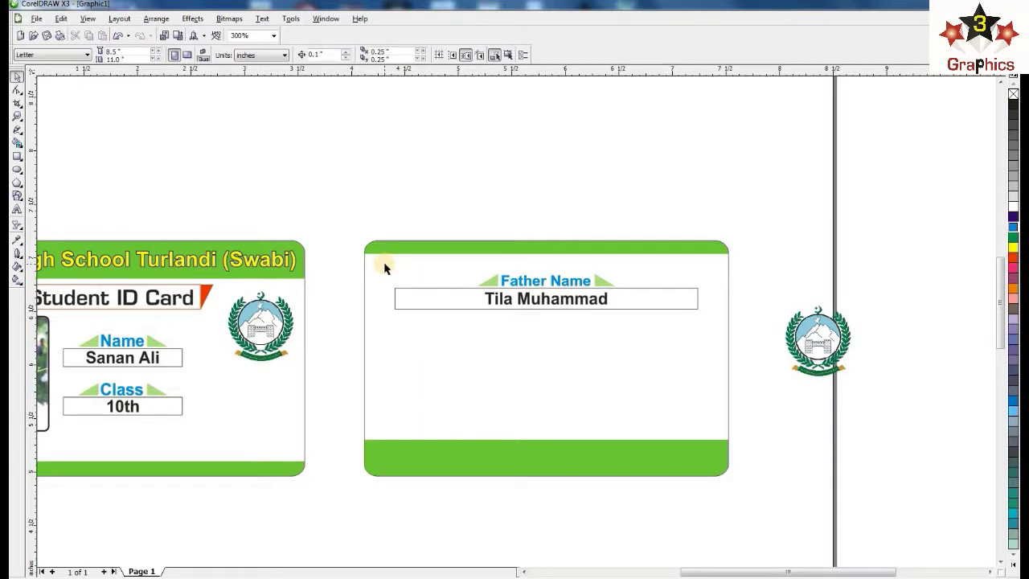
- Nudge the Father Name field up and place a copy of it lower on the card
{"action": "left_click_drag", "start_coordinate": [385, 268], "coordinate": [723, 341]}
{"action": "left_click_drag", "start_coordinate": [555, 299], "coordinate": [555, 289]}
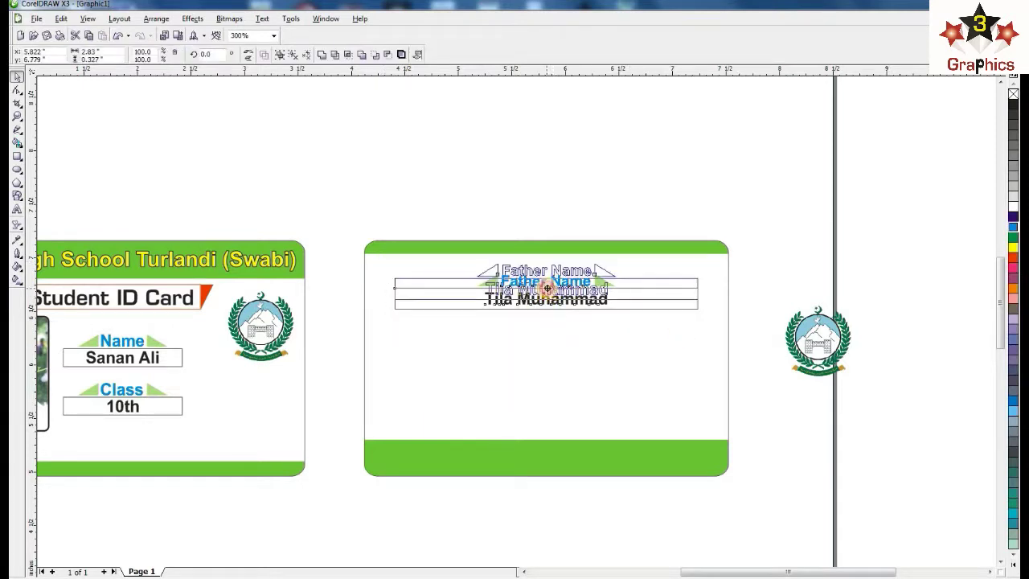
{"action": "left_click_drag", "start_coordinate": [382, 214], "coordinate": [753, 354]}
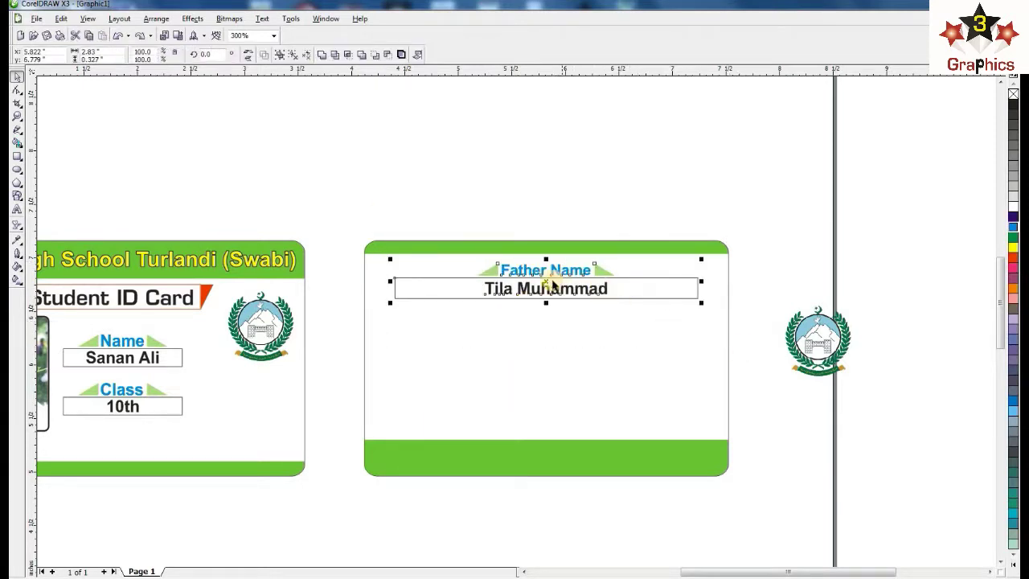
{"action": "left_click_drag", "start_coordinate": [543, 283], "coordinate": [541, 345]}
- Retype the copied field's label from 'Father Name' to 'Date of Birth'
{"action": "left_click", "coordinate": [545, 333]}
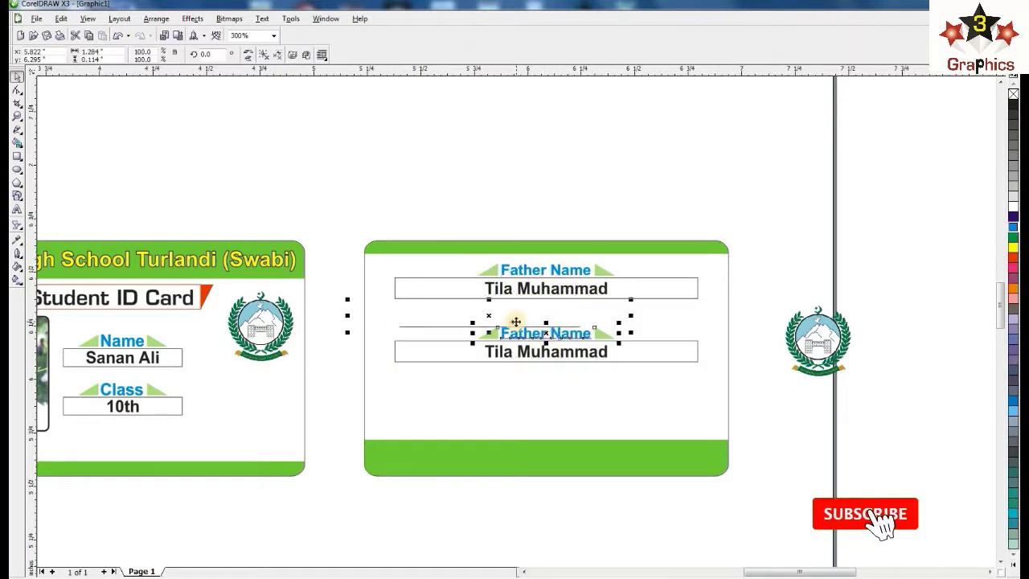
{"action": "scroll", "coordinate": [604, 351], "scroll_direction": "up", "scroll_amount": 2}
{"action": "key", "text": "F8"}
{"action": "left_click", "coordinate": [576, 318]}
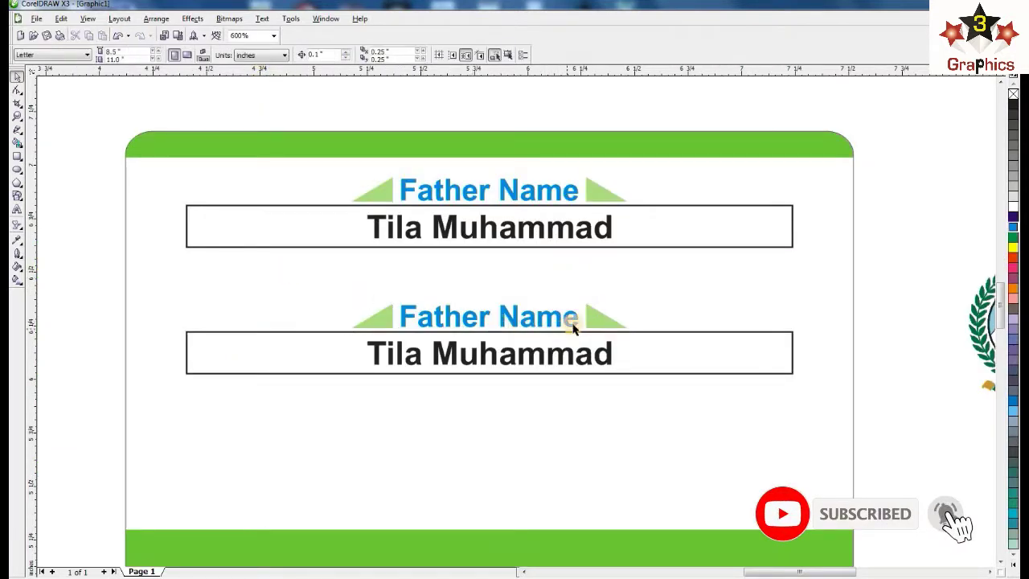
{"action": "left_click_drag", "start_coordinate": [572, 318], "coordinate": [353, 313]}
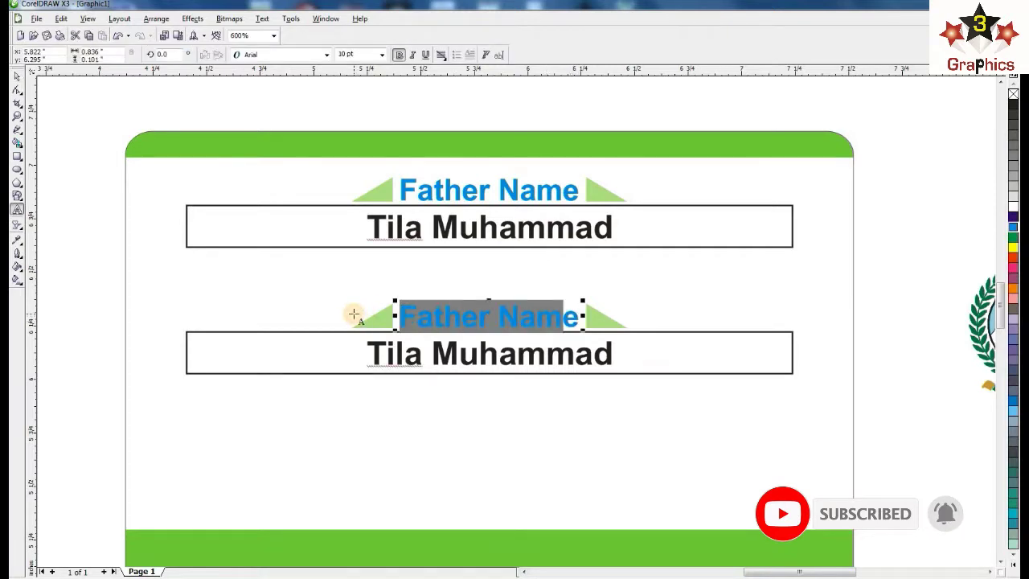
{"action": "key", "text": "Delete"}
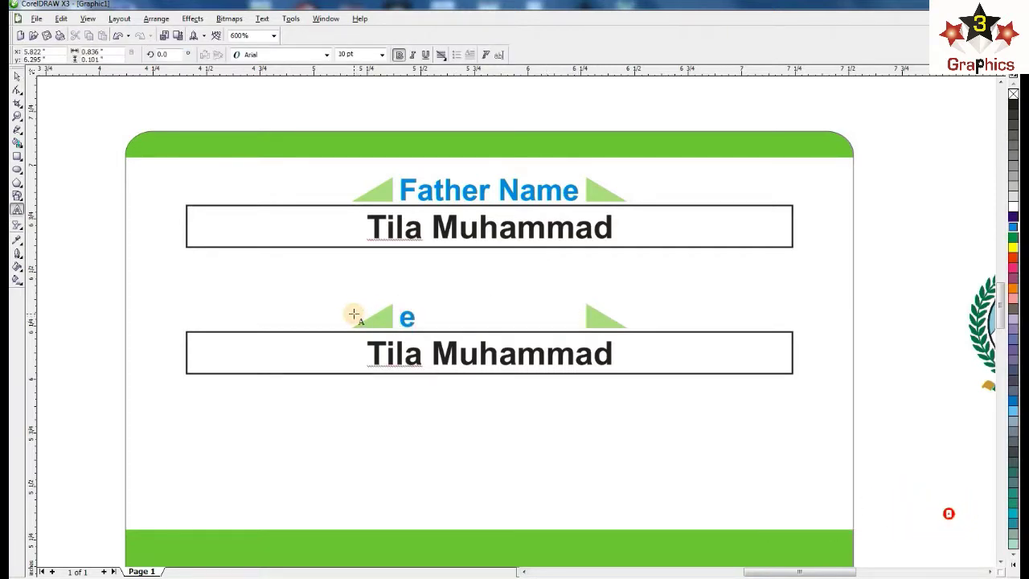
{"action": "type", "text": "Date of Birth"}
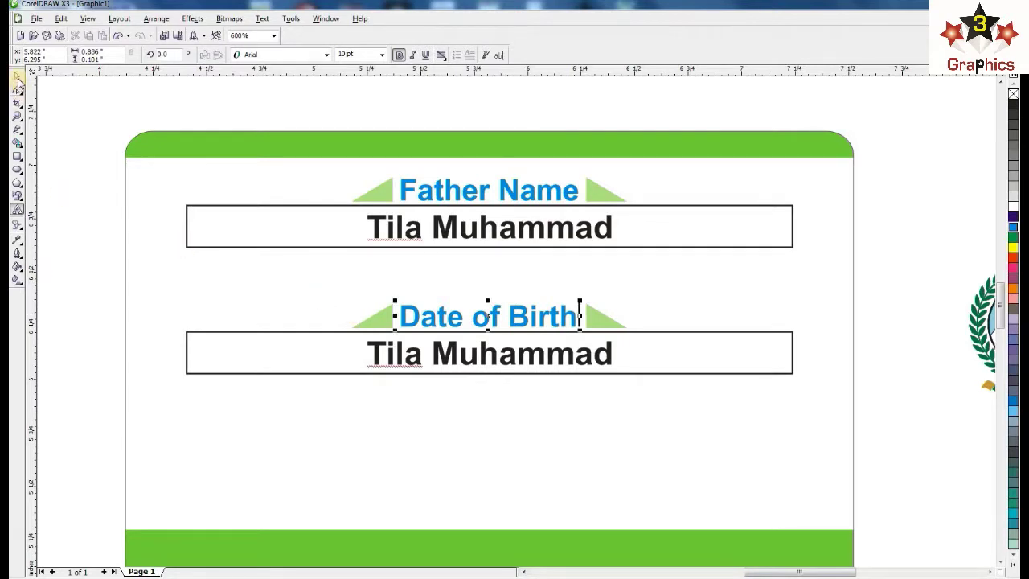
{"action": "left_click", "coordinate": [418, 355]}
{"action": "left_click", "coordinate": [416, 356]}
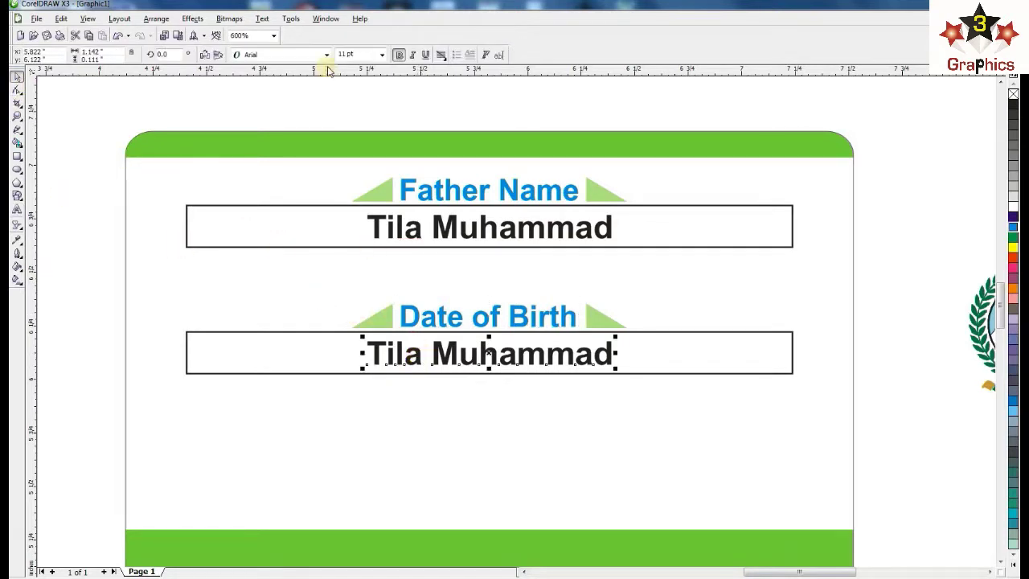
{"action": "left_click", "coordinate": [17, 210]}
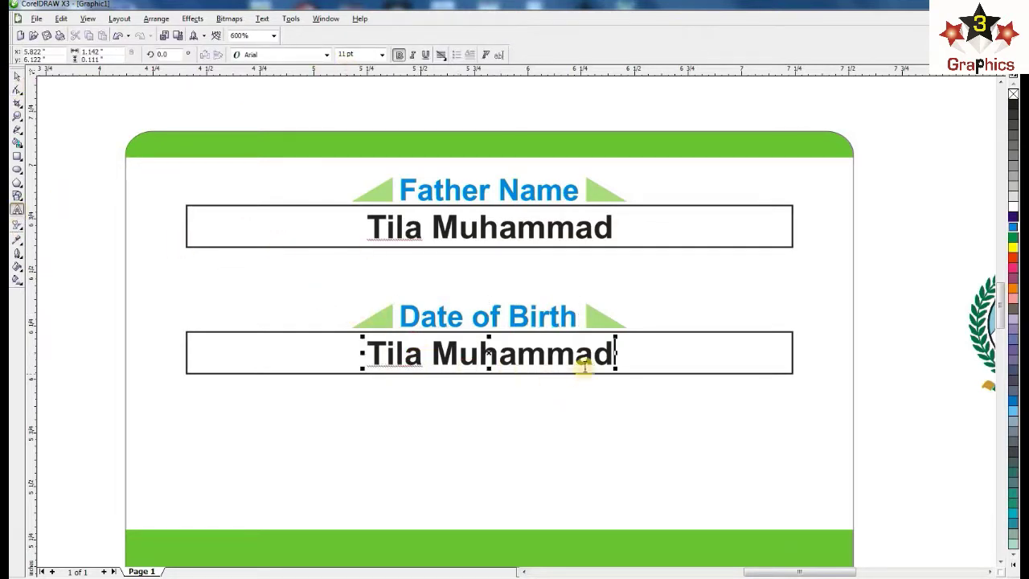
{"action": "left_click_drag", "start_coordinate": [614, 353], "coordinate": [356, 347]}
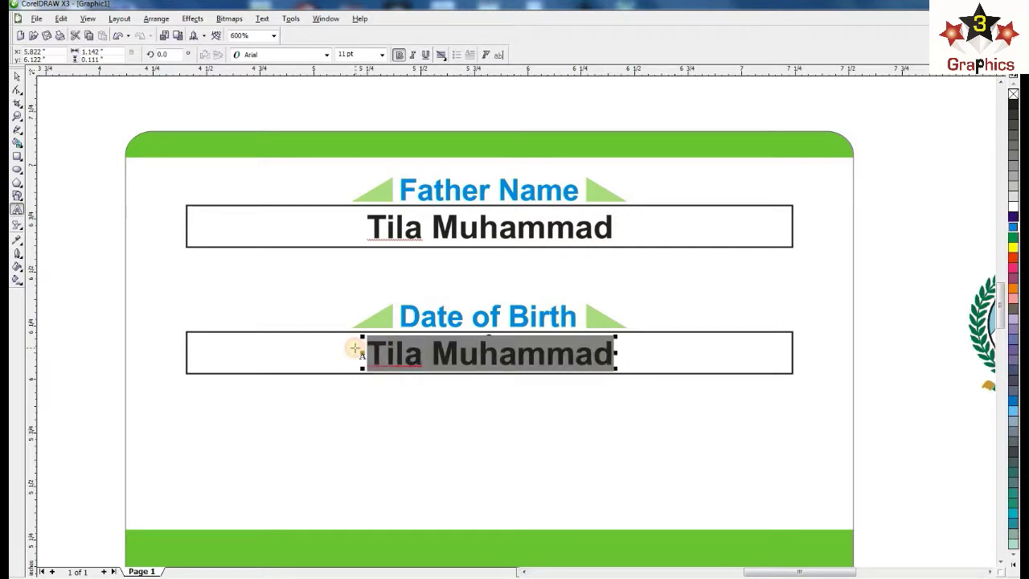
{"action": "type", "text": "01"}
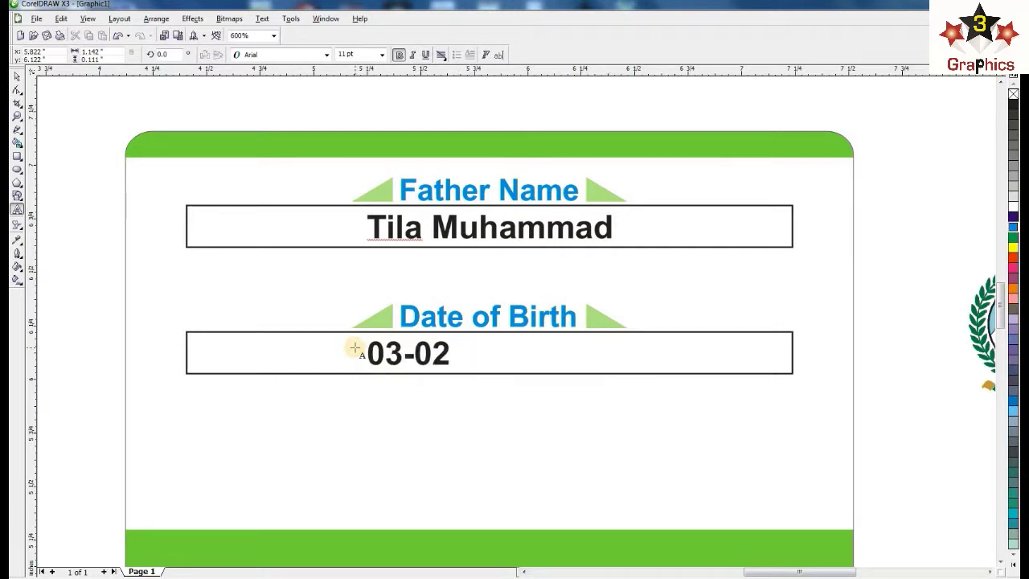
{"action": "type", "text": "9"}
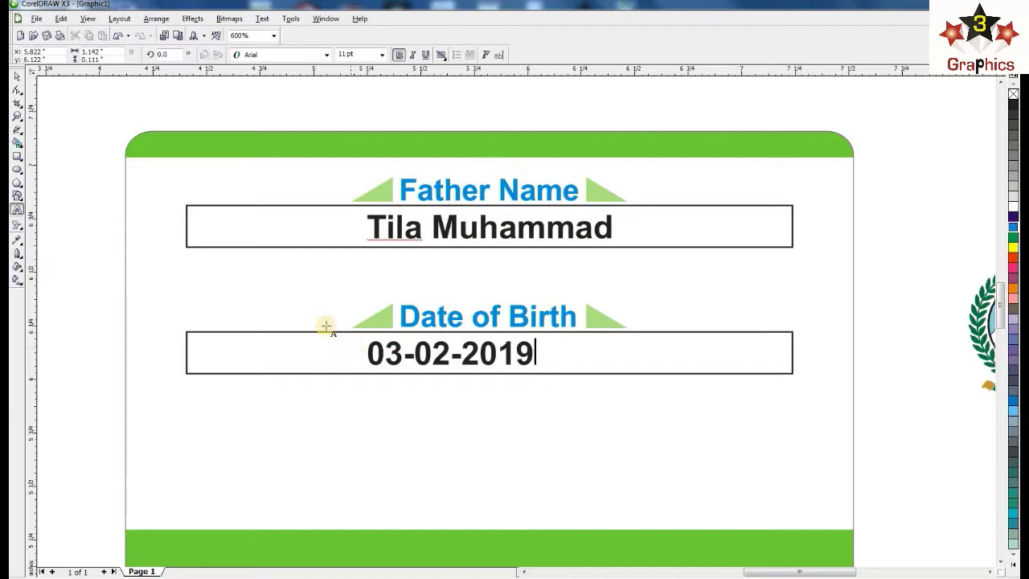
{"action": "left_click", "coordinate": [17, 77]}
- Narrow the date box to fit 03-02-2019 and centre the date in it
{"action": "left_click", "coordinate": [211, 320]}
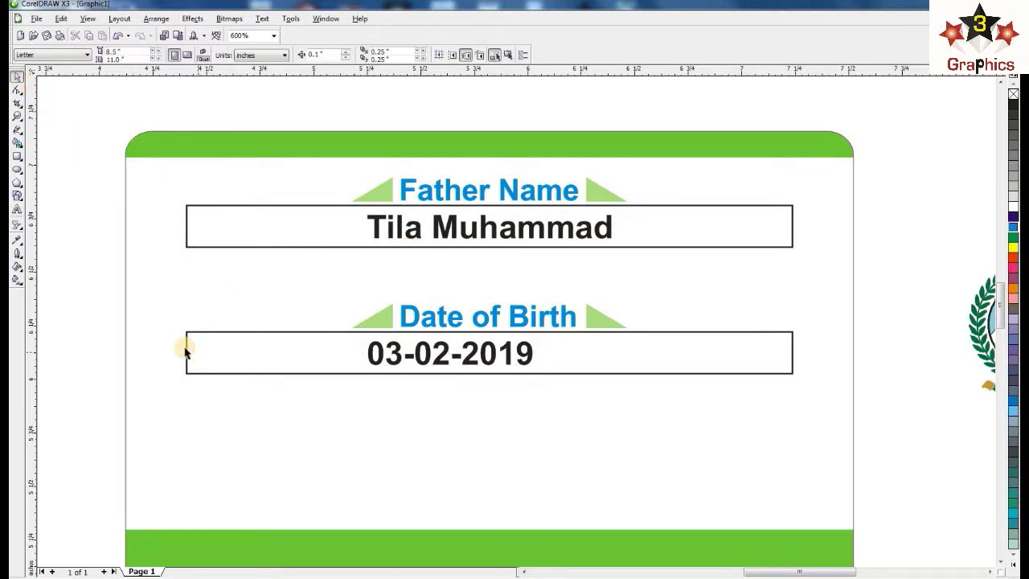
{"action": "left_click", "coordinate": [185, 351]}
{"action": "left_click_drag", "start_coordinate": [183, 352], "coordinate": [359, 367]}
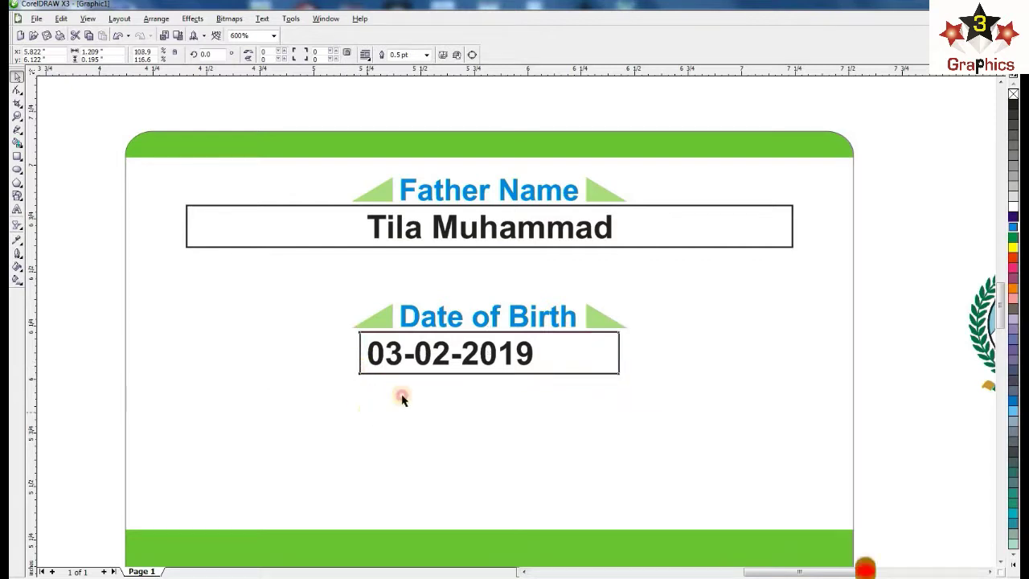
{"action": "left_click", "coordinate": [453, 326]}
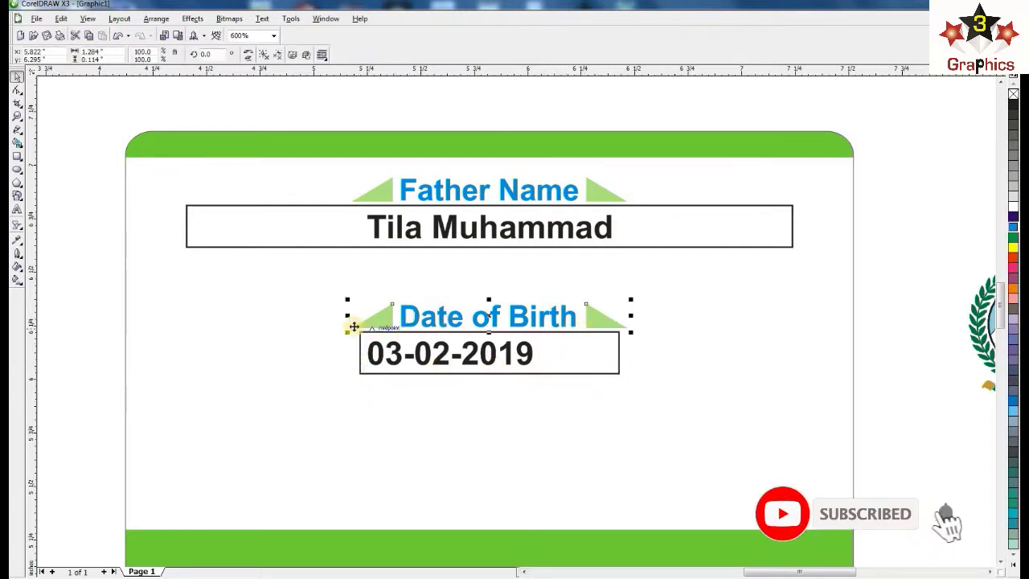
{"action": "left_click_drag", "start_coordinate": [315, 286], "coordinate": [712, 406]}
{"action": "key", "text": "e"}
{"action": "left_click", "coordinate": [582, 425]}
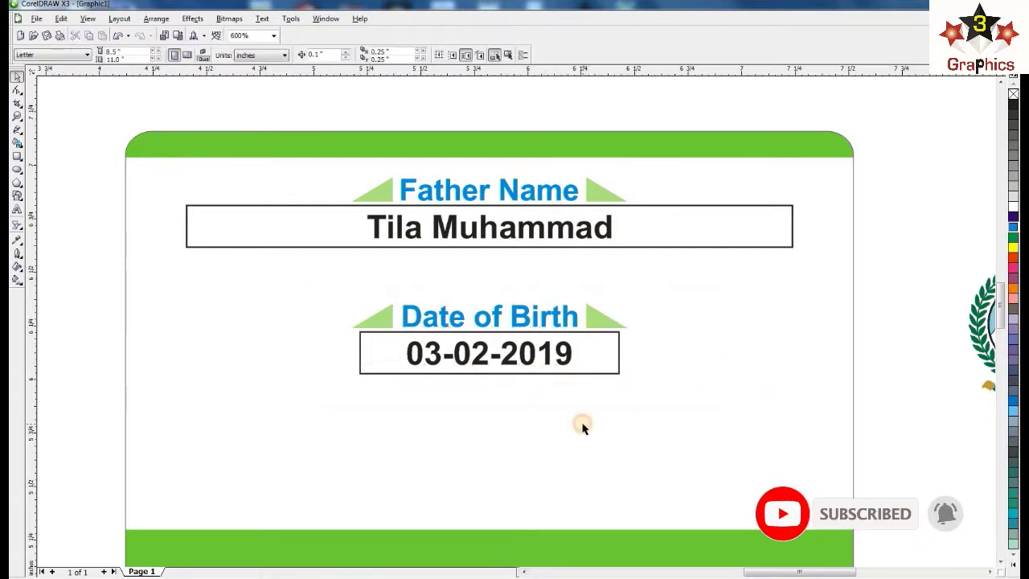
{"action": "left_click", "coordinate": [618, 354]}
- Move the Date of Birth field left and left-align it with the Father Name box
{"action": "scroll", "coordinate": [517, 320], "scroll_direction": "up", "scroll_amount": 2}
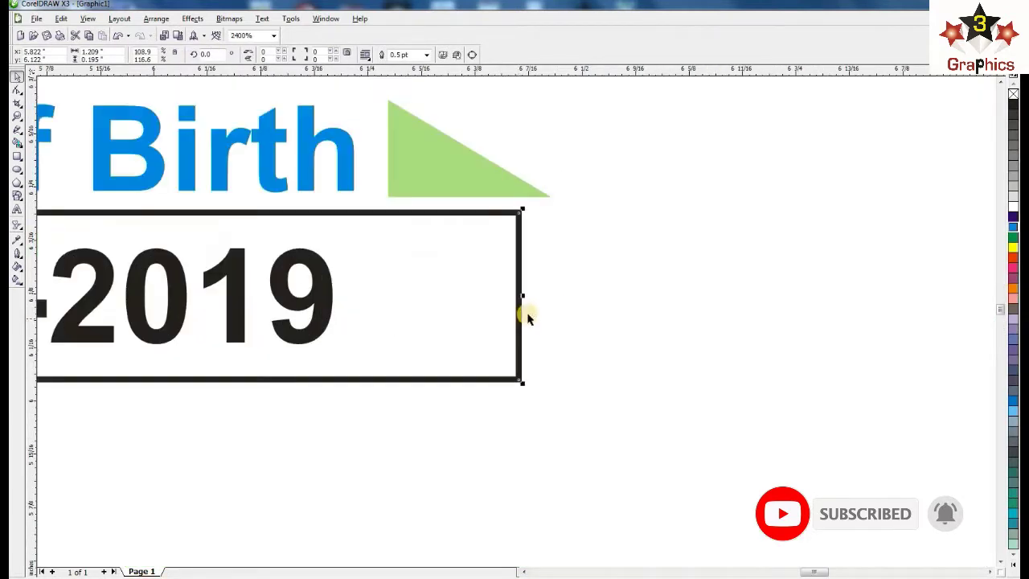
{"action": "left_click", "coordinate": [599, 336]}
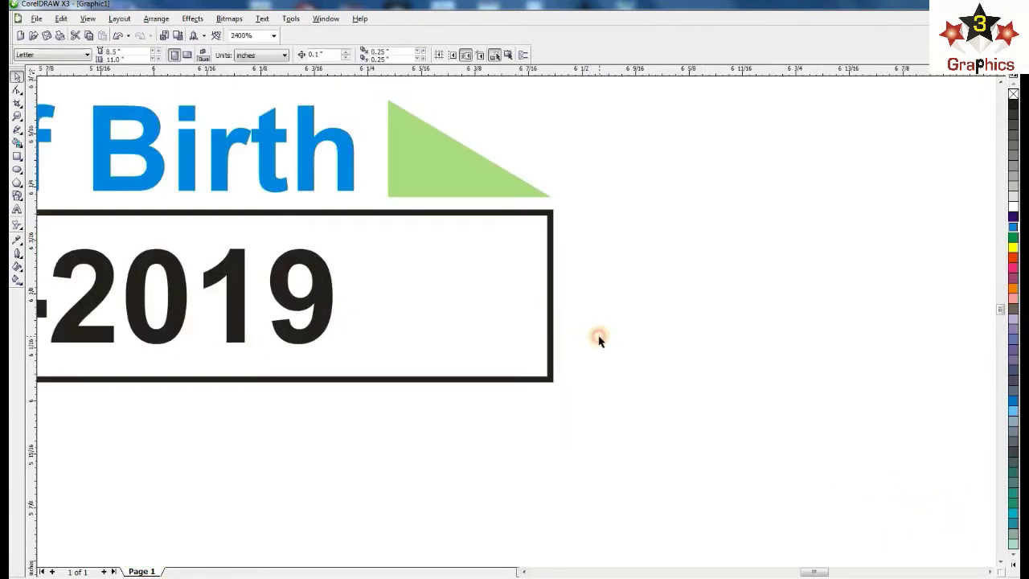
{"action": "scroll", "coordinate": [482, 321], "scroll_direction": "down", "scroll_amount": 1}
{"action": "scroll", "coordinate": [498, 321], "scroll_direction": "down", "scroll_amount": 1}
{"action": "left_click", "coordinate": [482, 309]}
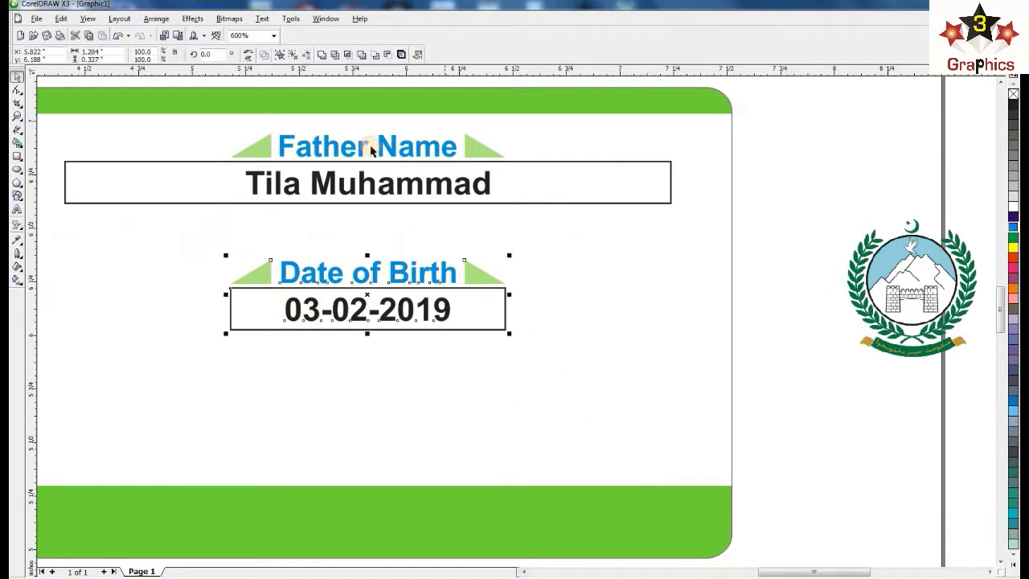
{"action": "left_click", "coordinate": [213, 237]}
{"action": "scroll", "coordinate": [490, 326], "scroll_direction": "down", "scroll_amount": 1}
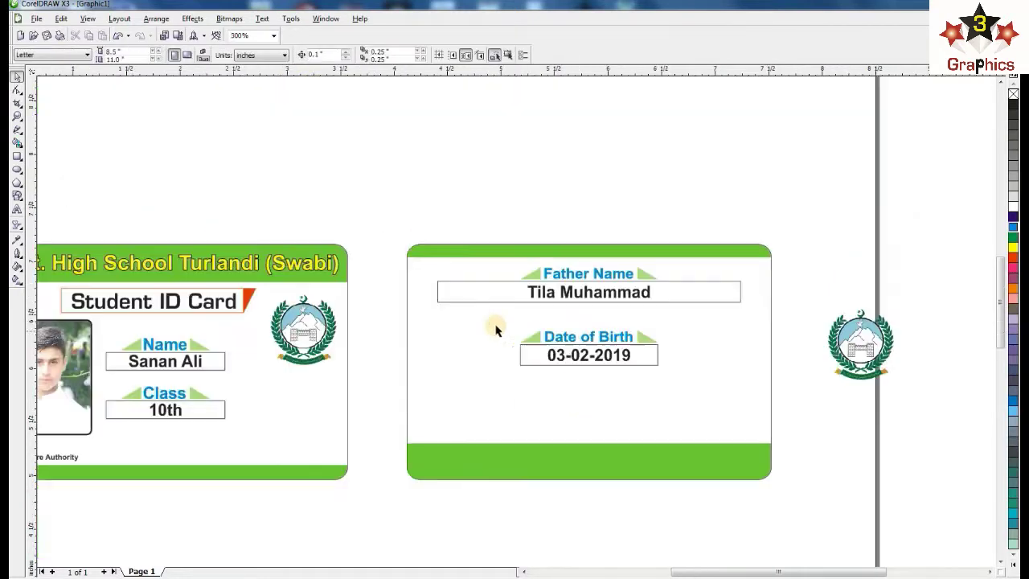
{"action": "left_click_drag", "start_coordinate": [540, 339], "coordinate": [464, 339]}
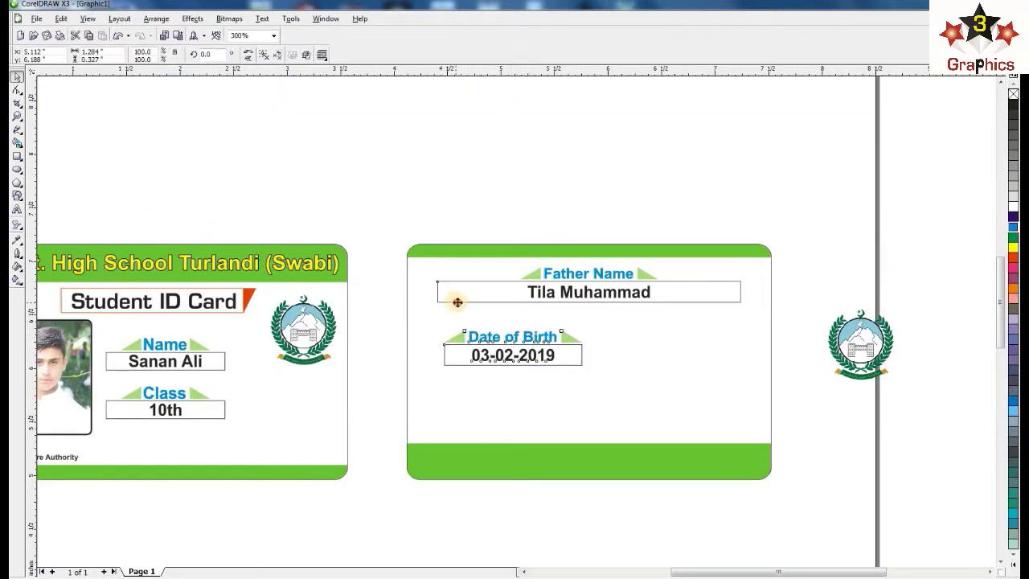
{"action": "left_click", "coordinate": [457, 302], "text": "shift"}
{"action": "key", "text": "l"}
{"action": "key", "text": "Escape"}
- Place a copy of the Date of Birth field to the right, right-aligned with Father Name
{"action": "left_click_drag", "start_coordinate": [509, 336], "coordinate": [672, 339]}
{"action": "left_click", "coordinate": [722, 303], "text": "shift"}
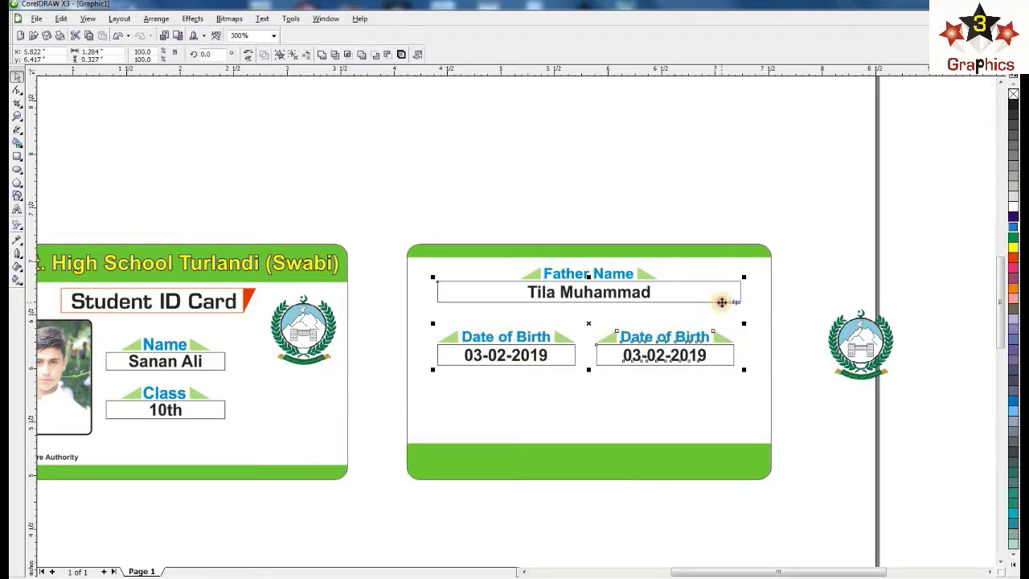
{"action": "key", "text": "r"}
{"action": "key", "text": "Escape"}
{"action": "left_click", "coordinate": [718, 340]}
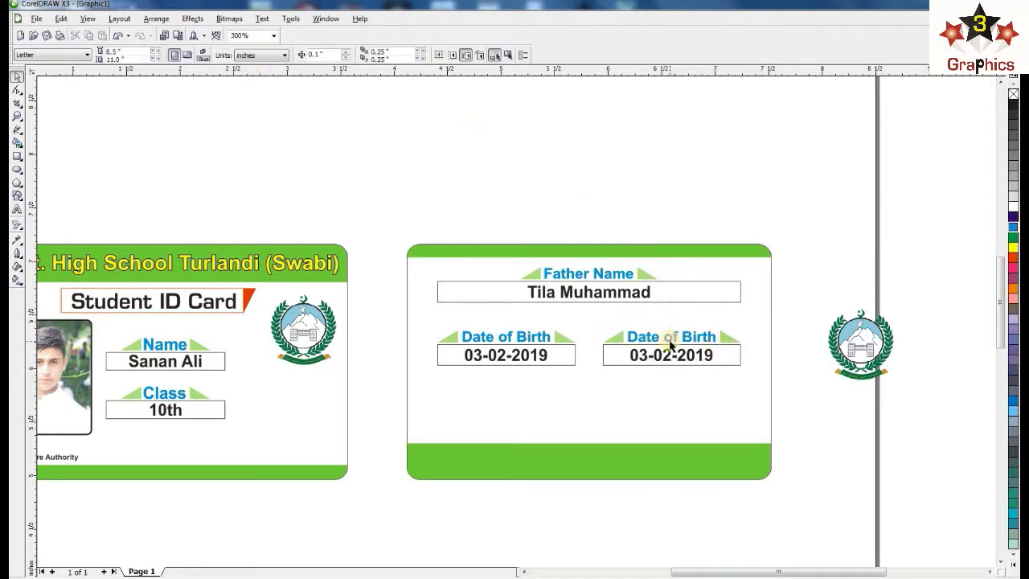
{"action": "left_click", "coordinate": [671, 336], "text": "ctrl"}
{"action": "scroll", "coordinate": [838, 354], "scroll_direction": "up", "scroll_amount": 1}
- Rename the copied label to 'Contact No.' and ungroup its heading
{"action": "left_click", "coordinate": [15, 207]}
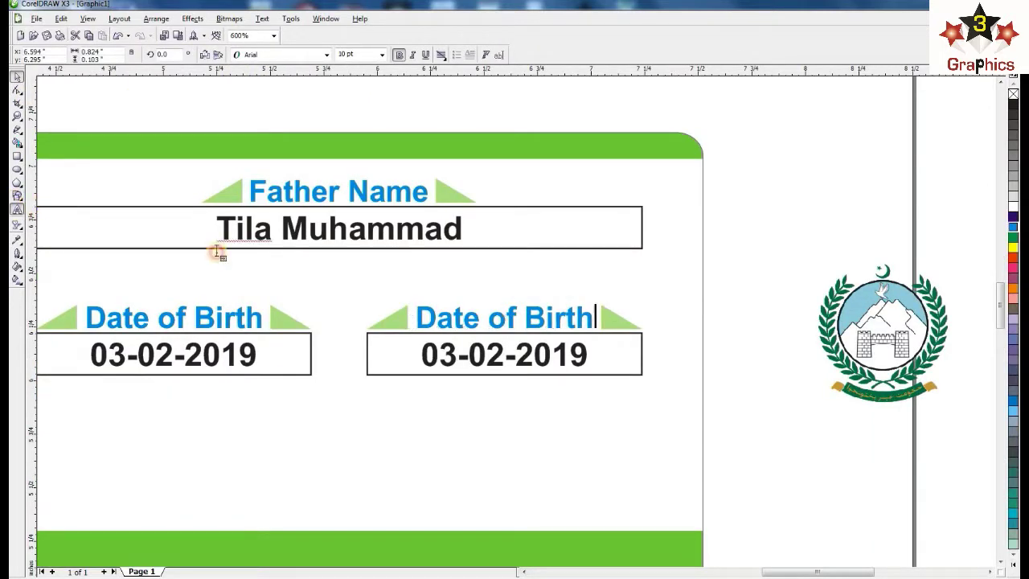
{"action": "left_click_drag", "start_coordinate": [587, 319], "coordinate": [415, 319]}
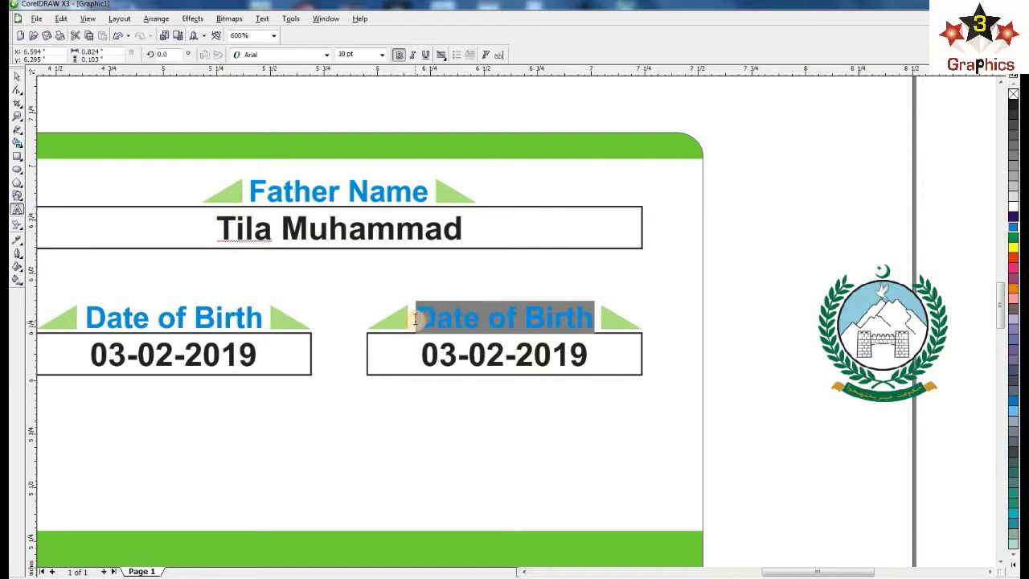
{"action": "type", "text": "Contac"}
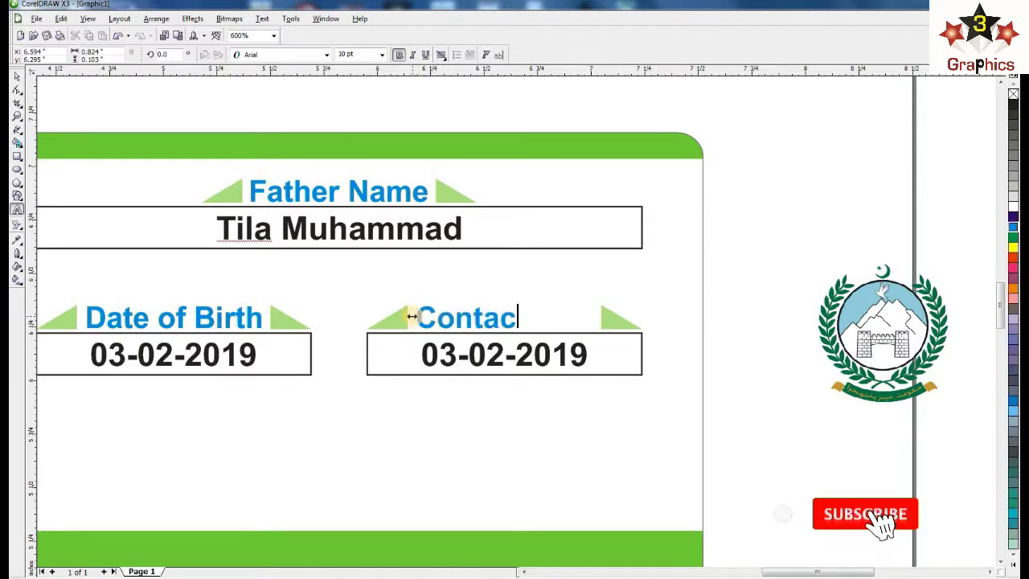
{"action": "type", "text": "t No"}
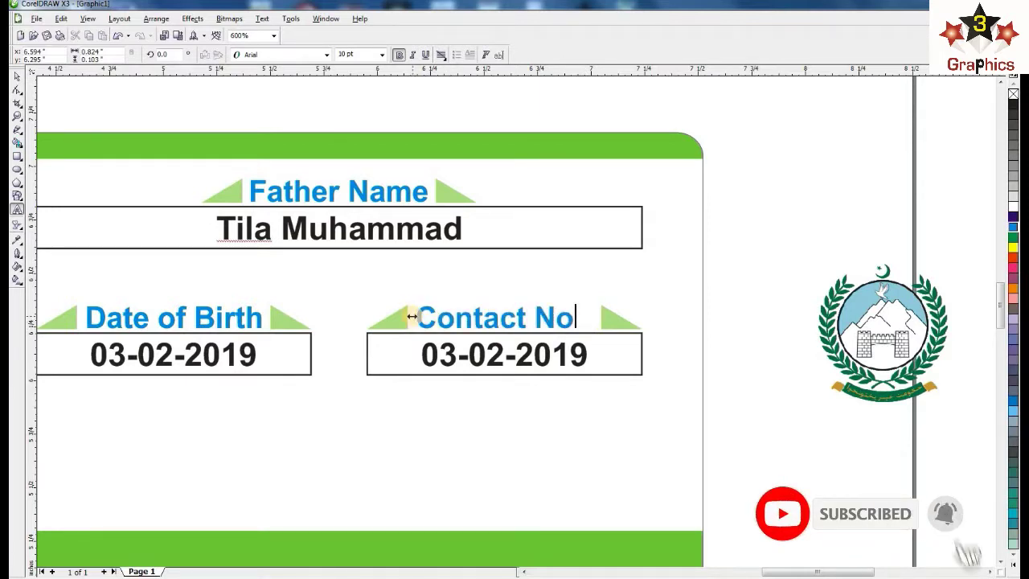
{"action": "type", "text": "."}
{"action": "left_click", "coordinate": [15, 78]}
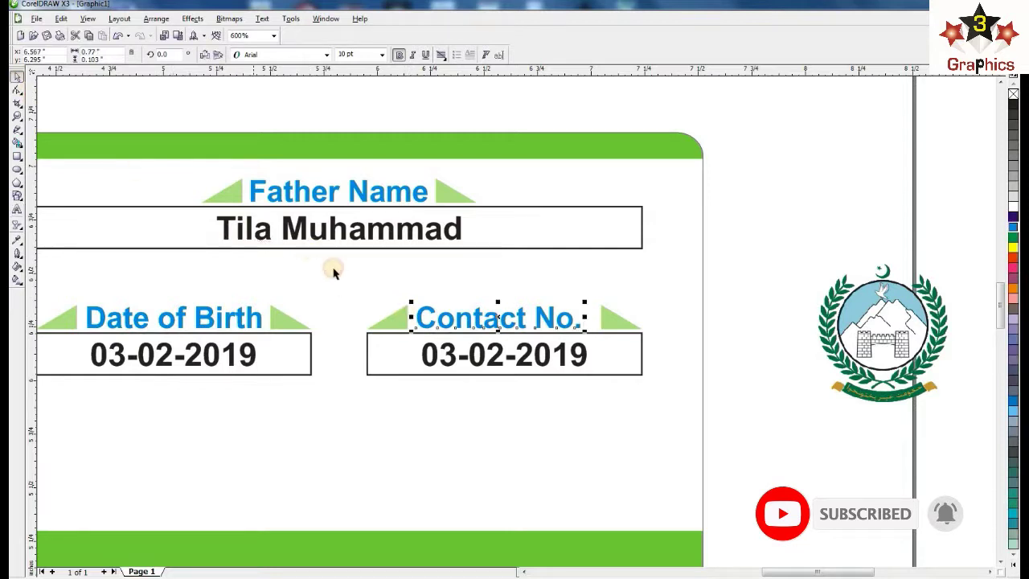
{"action": "left_click", "coordinate": [587, 325]}
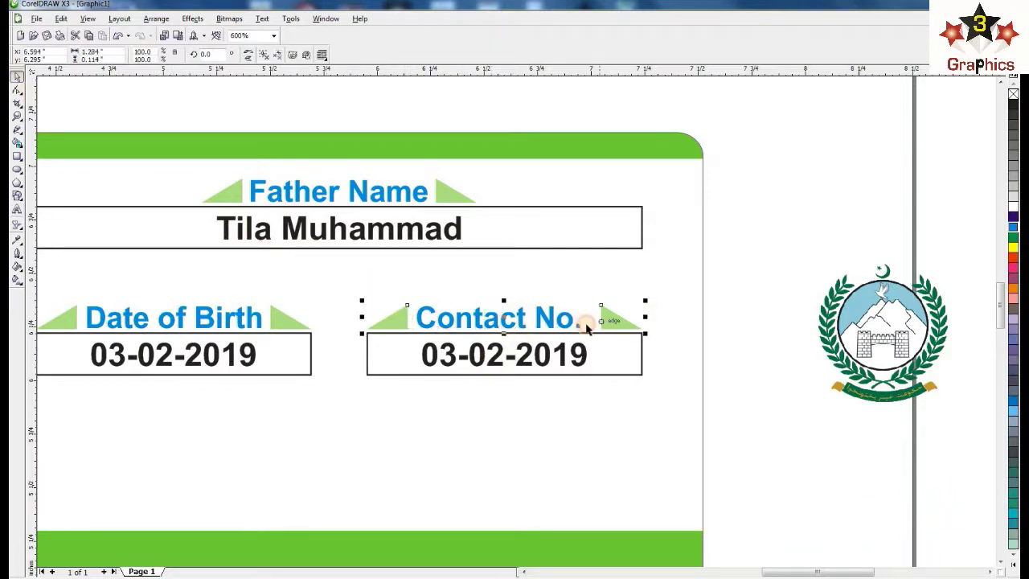
{"action": "key", "text": "ctrl+u"}
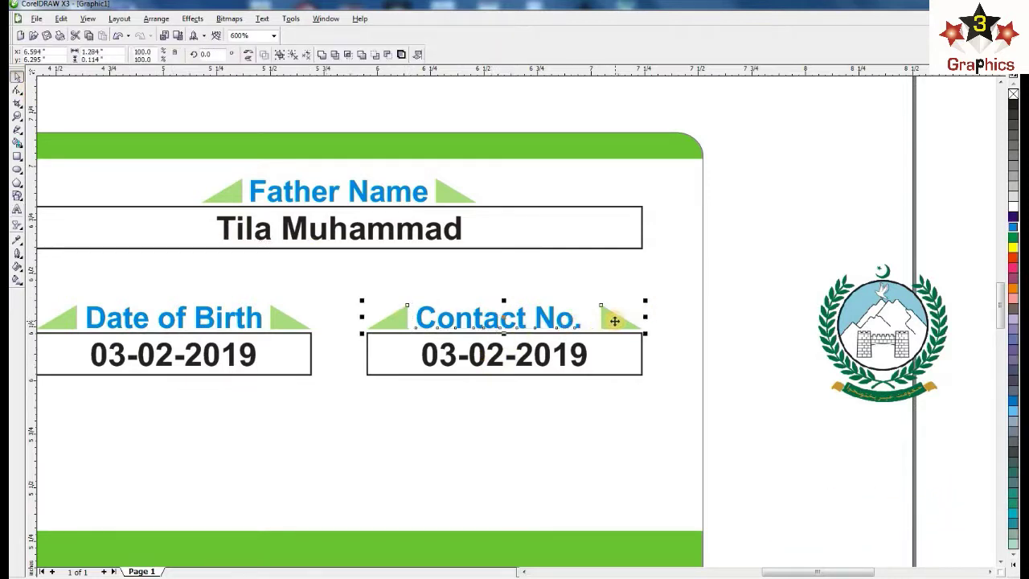
{"action": "left_click", "coordinate": [560, 411]}
{"action": "left_click", "coordinate": [580, 355]}
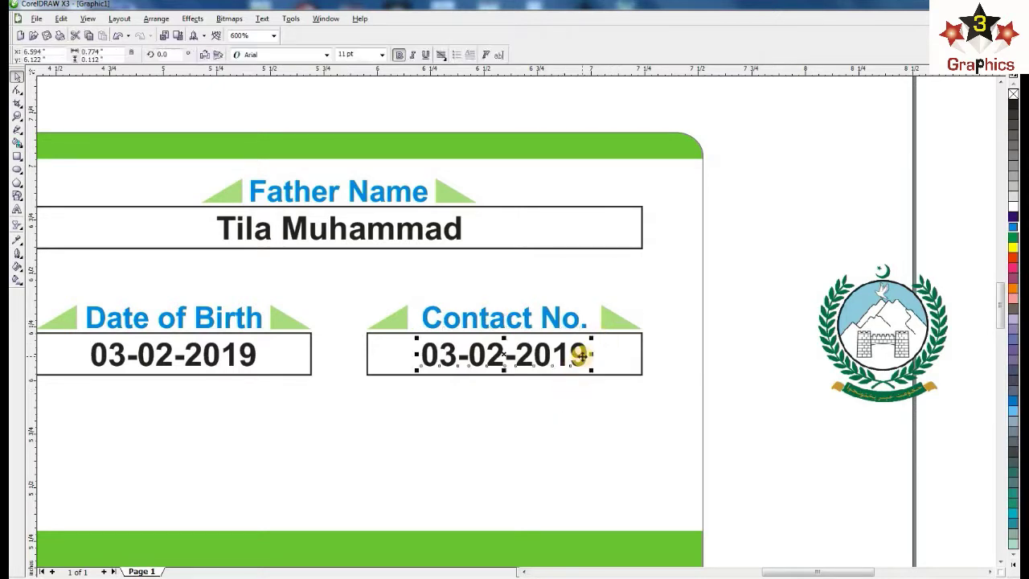
{"action": "left_click", "coordinate": [18, 210]}
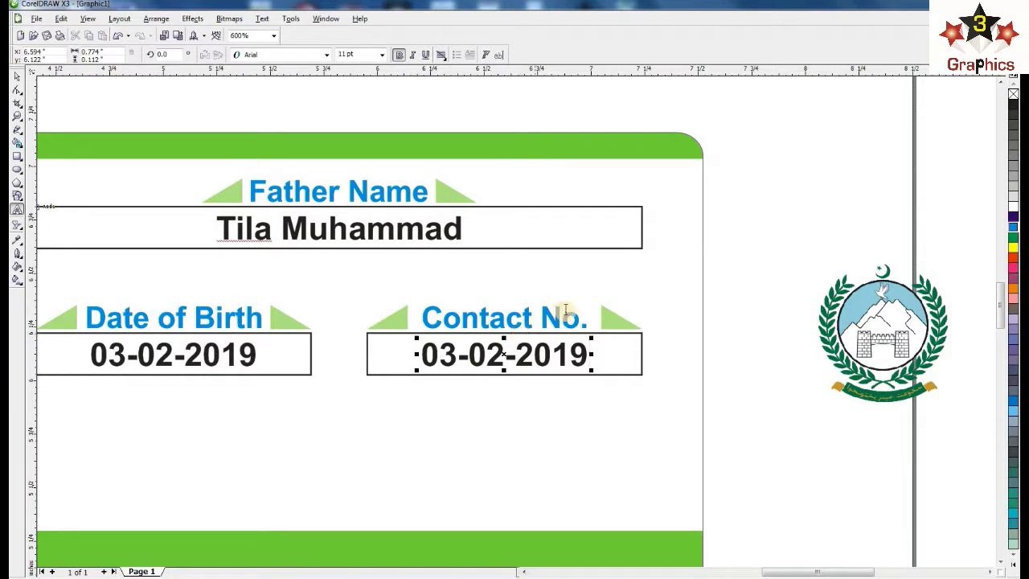
{"action": "left_click_drag", "start_coordinate": [590, 368], "coordinate": [426, 365]}
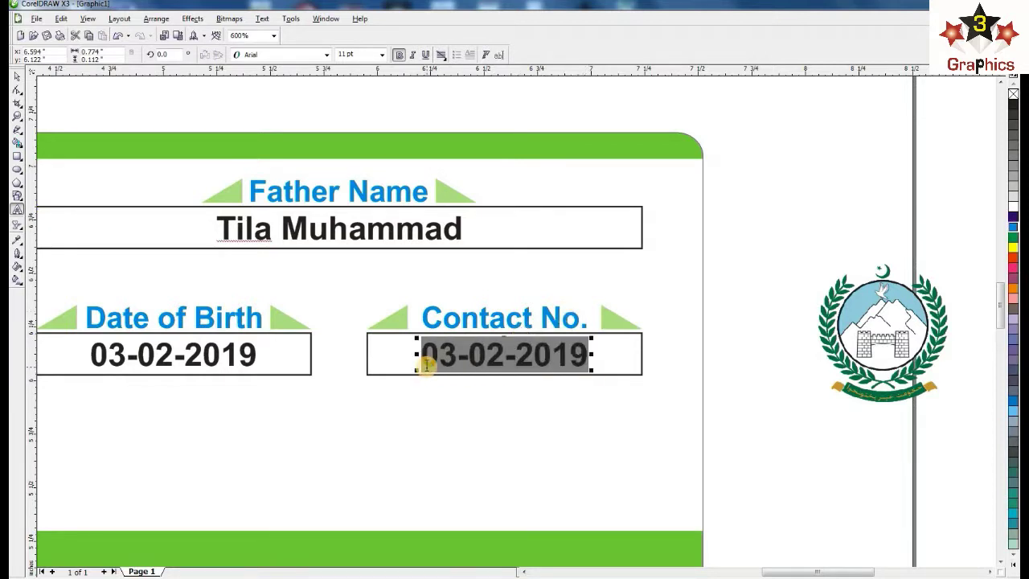
{"action": "type", "text": "0123456789"}
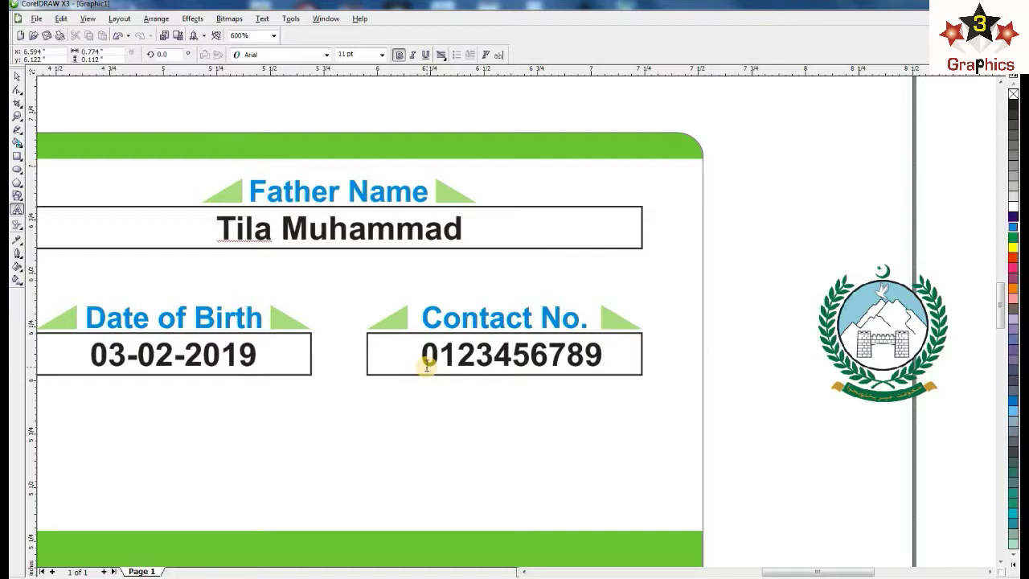
{"action": "key", "text": "ctrl+space"}
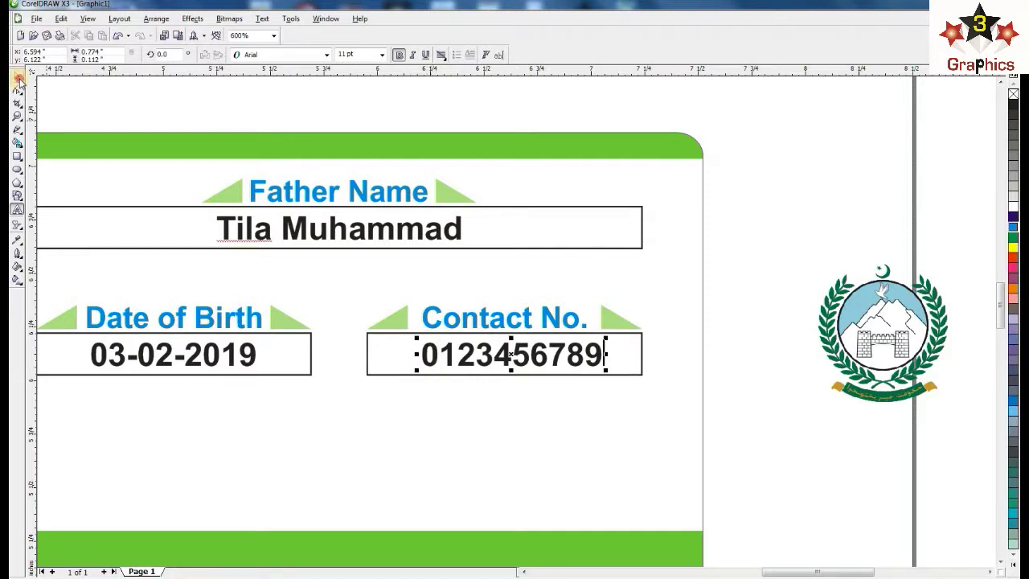
{"action": "left_click", "coordinate": [17, 78]}
{"action": "left_click", "coordinate": [473, 323], "text": "shift"}
{"action": "left_click", "coordinate": [505, 391]}
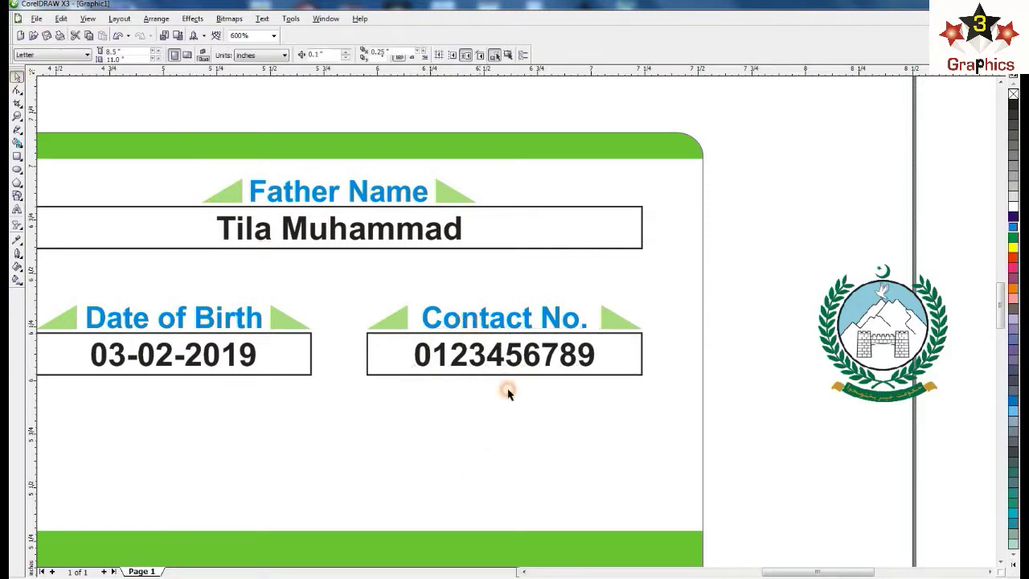
{"action": "left_click_drag", "start_coordinate": [334, 281], "coordinate": [676, 430]}
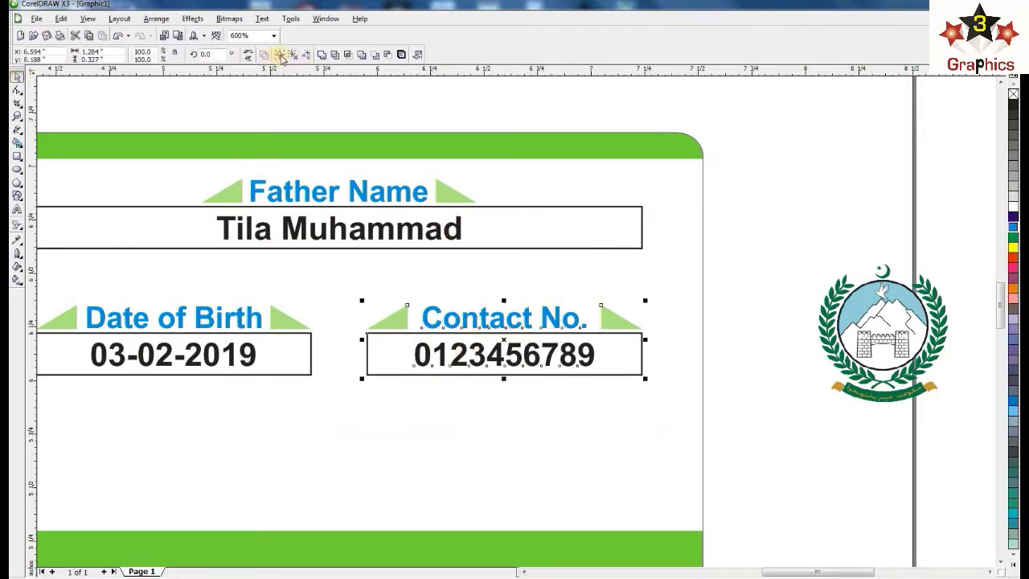
- Copy the Father Name block below the row, ungroup it and retype its heading as 'Address'
{"action": "left_click", "coordinate": [308, 103]}
{"action": "scroll", "coordinate": [514, 335], "scroll_direction": "down", "scroll_amount": 2}
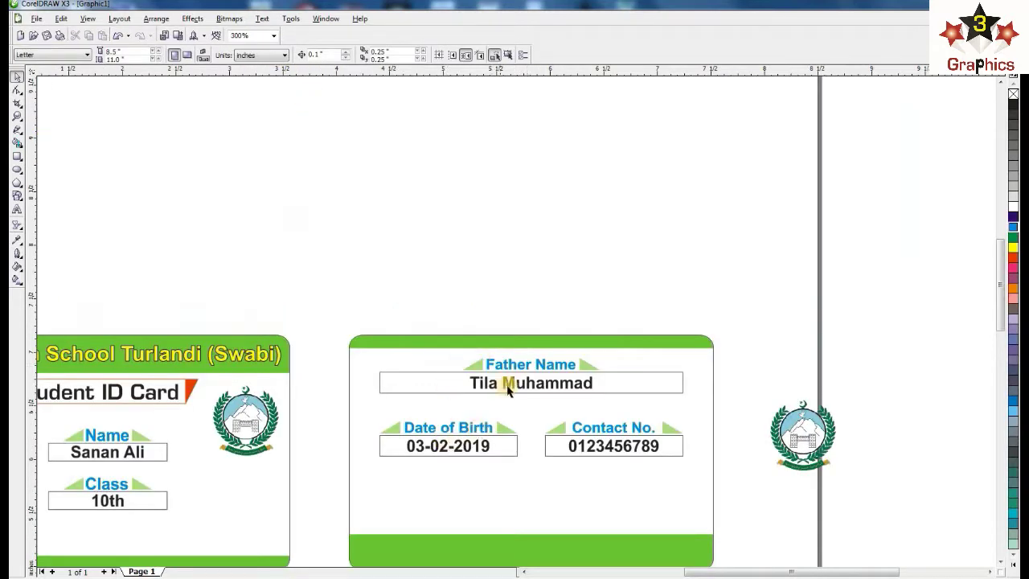
{"action": "left_click_drag", "start_coordinate": [351, 323], "coordinate": [724, 417]}
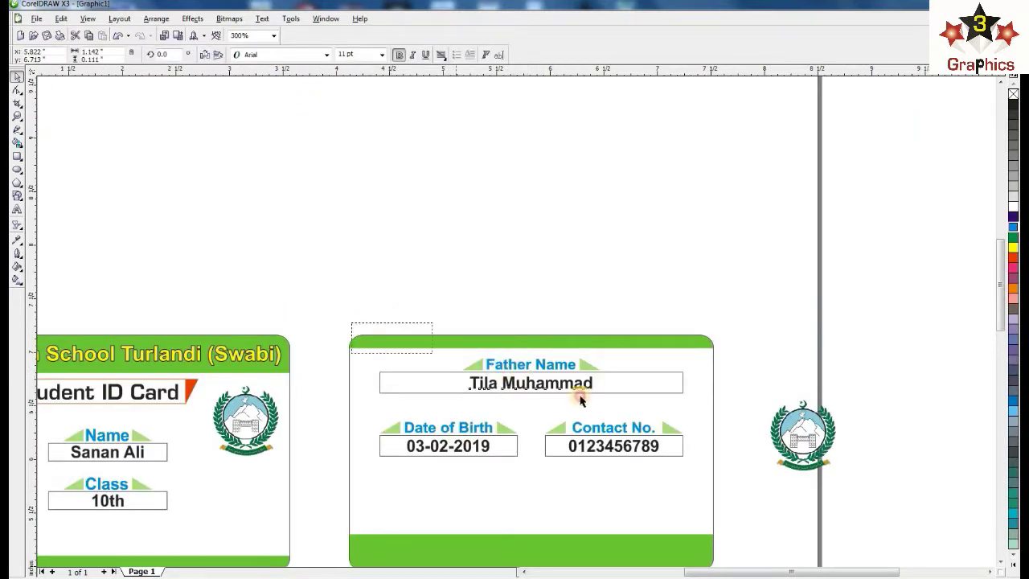
{"action": "left_click_drag", "start_coordinate": [531, 379], "coordinate": [545, 507]}
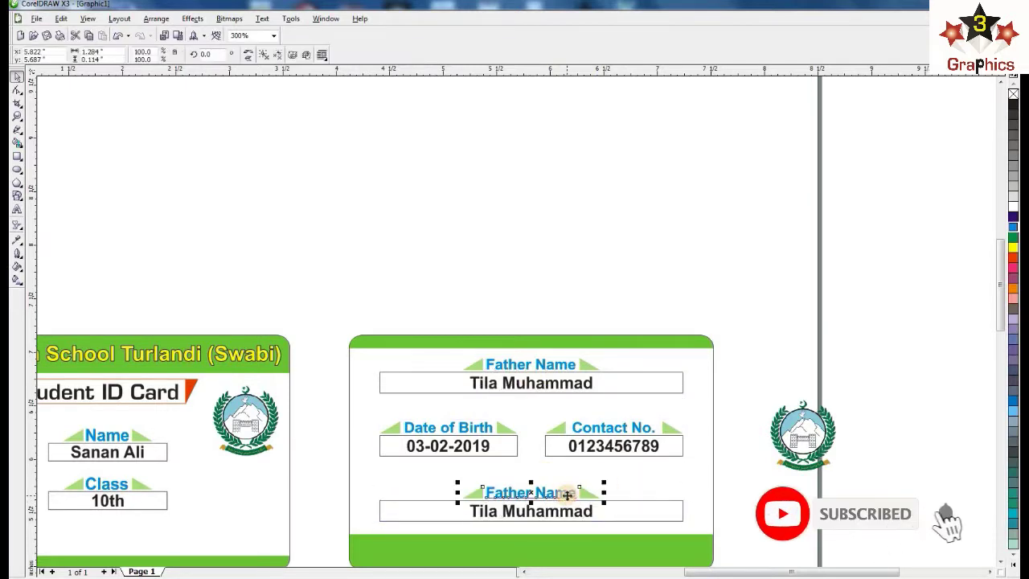
{"action": "scroll", "coordinate": [572, 497], "scroll_direction": "up", "scroll_amount": 2}
{"action": "left_click", "coordinate": [256, 57]}
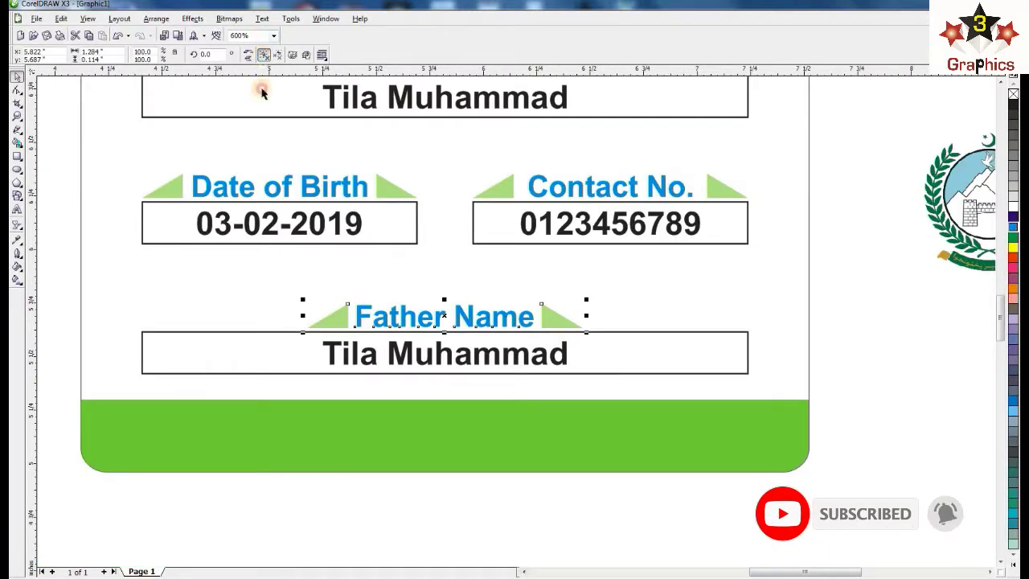
{"action": "left_click", "coordinate": [492, 320]}
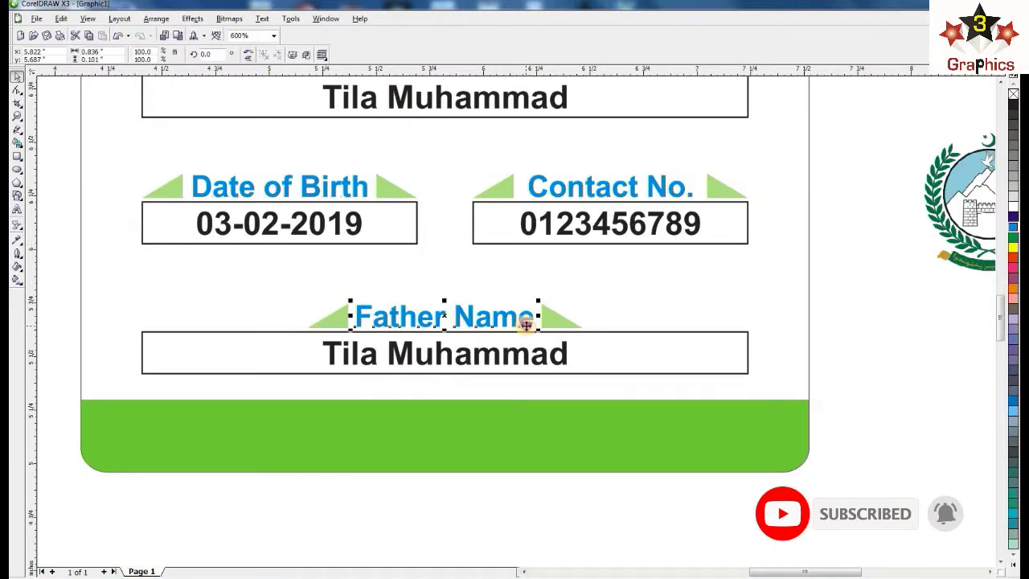
{"action": "left_click", "coordinate": [17, 207]}
{"action": "left_click_drag", "start_coordinate": [534, 316], "coordinate": [359, 314]}
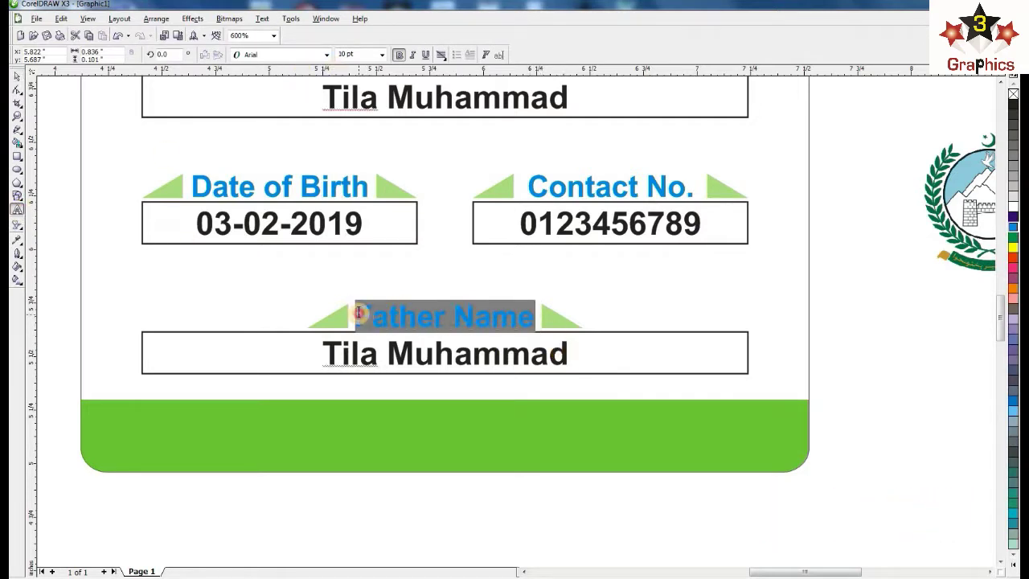
{"action": "type", "text": "Addre"}
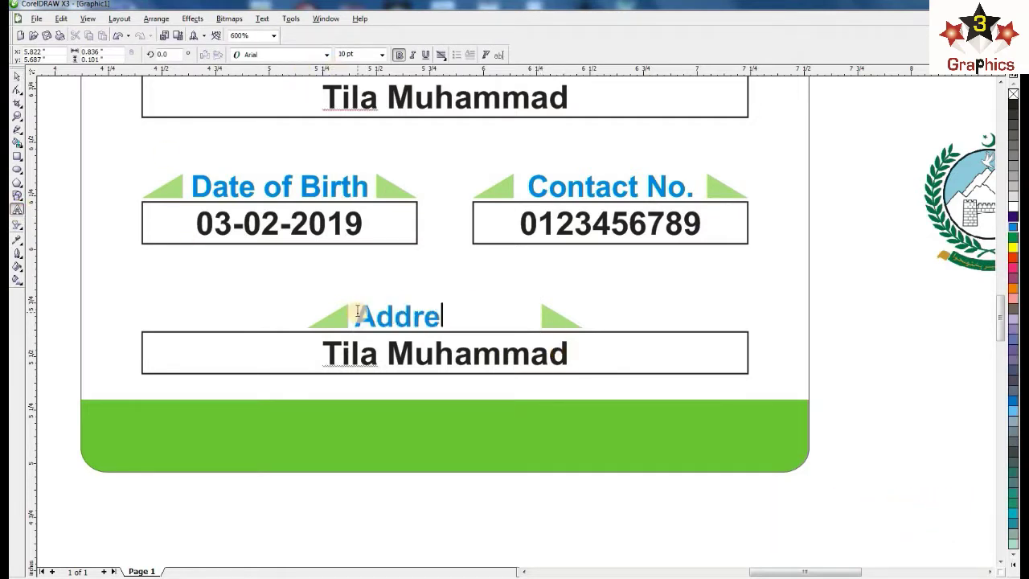
{"action": "type", "text": "ss"}
{"action": "left_click", "coordinate": [17, 77]}
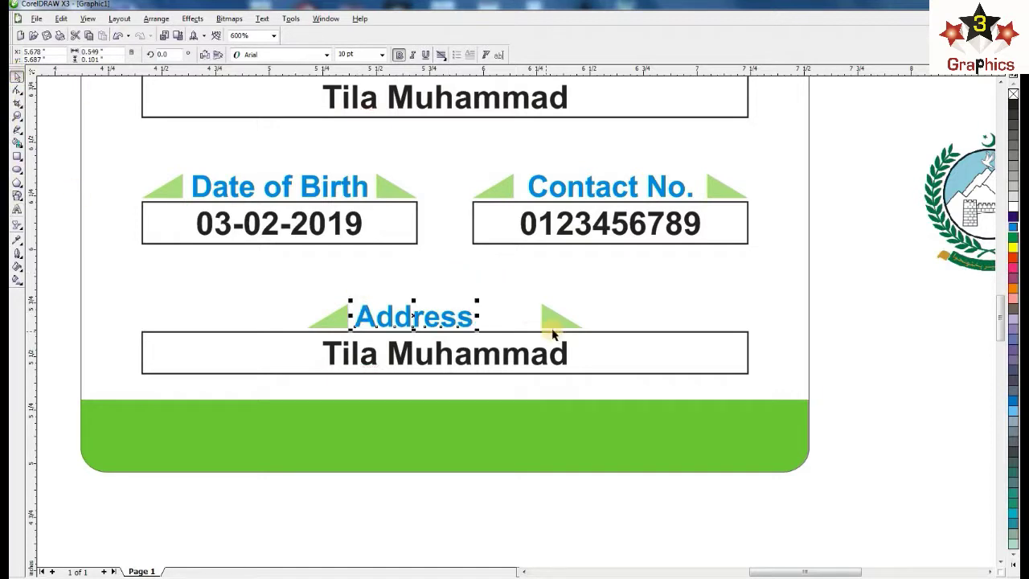
- Move the right green triangle beside Address and group both triangles
{"action": "left_click", "coordinate": [555, 321]}
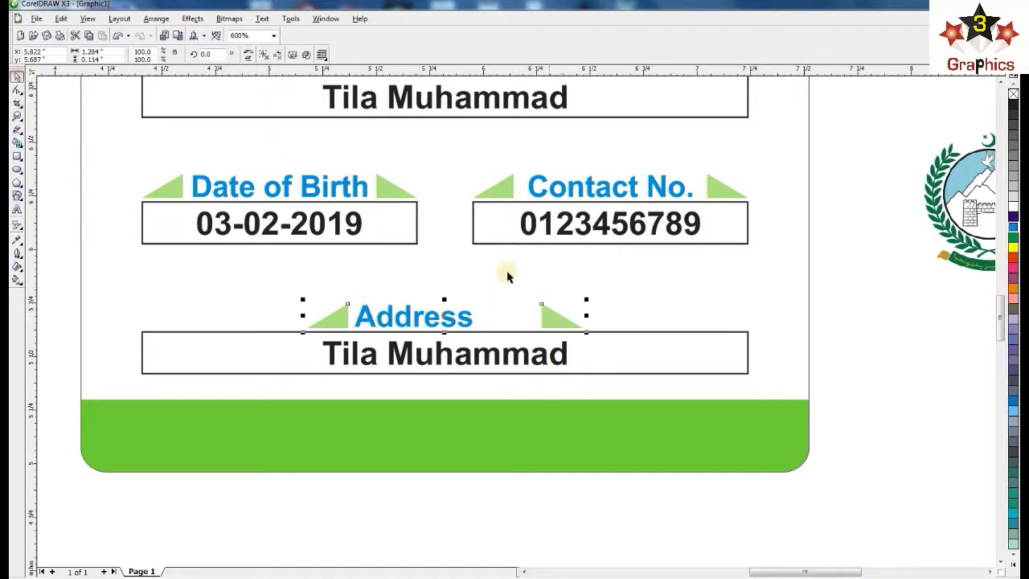
{"action": "left_click", "coordinate": [515, 297]}
{"action": "left_click_drag", "start_coordinate": [565, 321], "coordinate": [495, 318]}
{"action": "left_click", "coordinate": [359, 319], "text": "shift"}
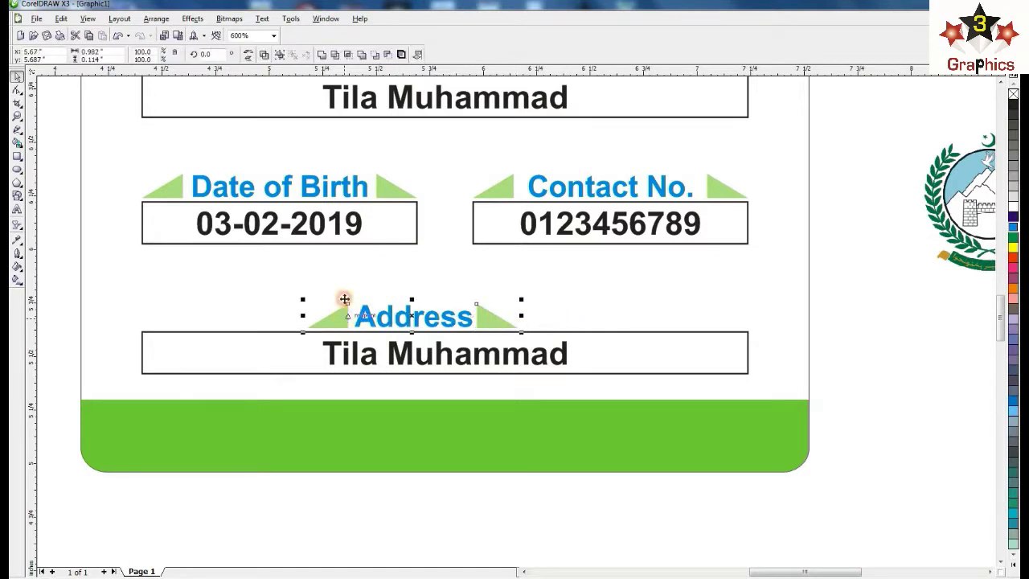
{"action": "left_click", "coordinate": [278, 55]}
{"action": "left_click", "coordinate": [427, 320]}
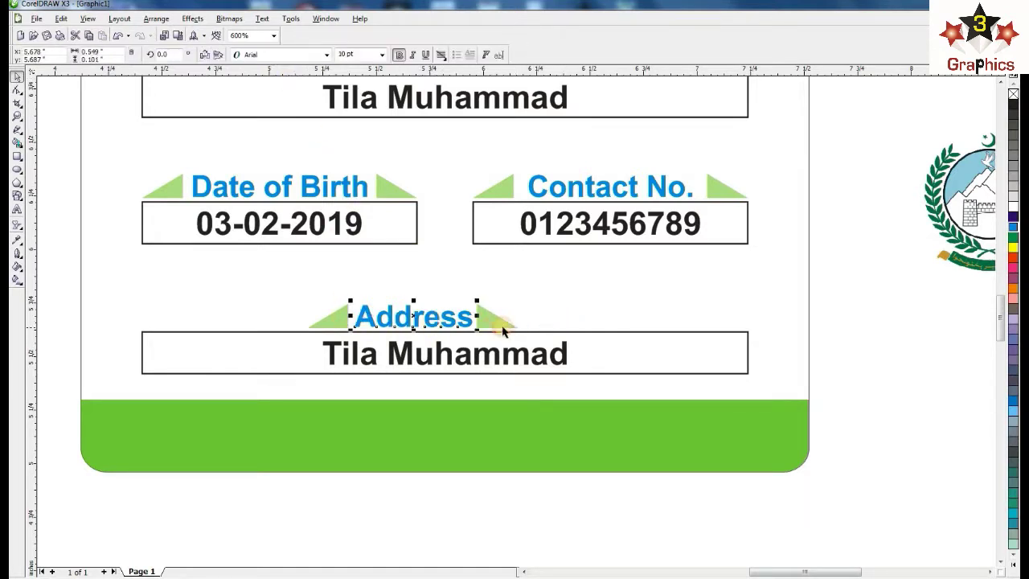
{"action": "left_click", "coordinate": [498, 324]}
{"action": "left_click", "coordinate": [507, 434]}
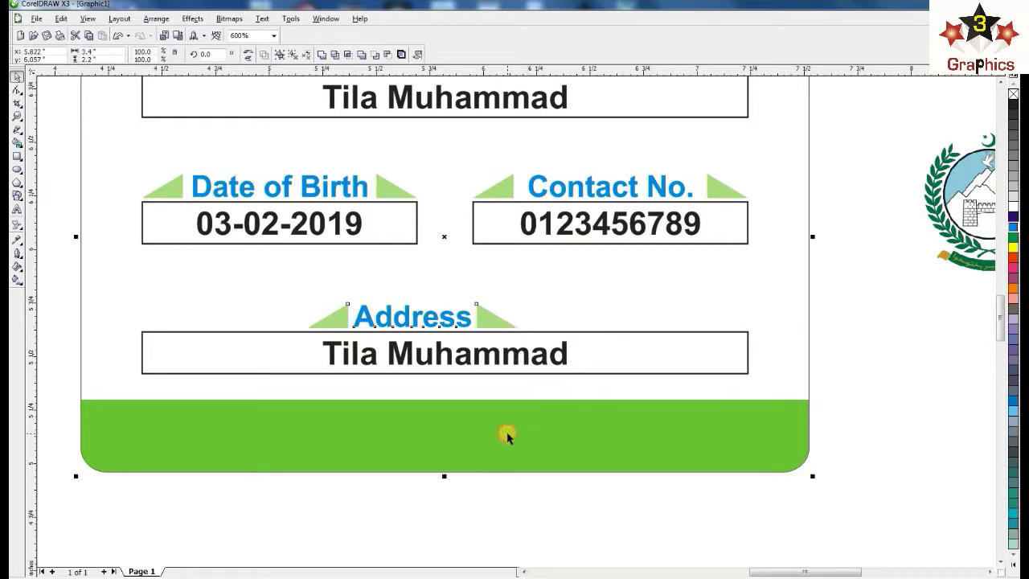
- Centre the Address heading and replace the box's old name with 'Govt. High School Turlandi (Swabi)'
{"action": "key", "text": "c"}
{"action": "left_click", "coordinate": [498, 357]}
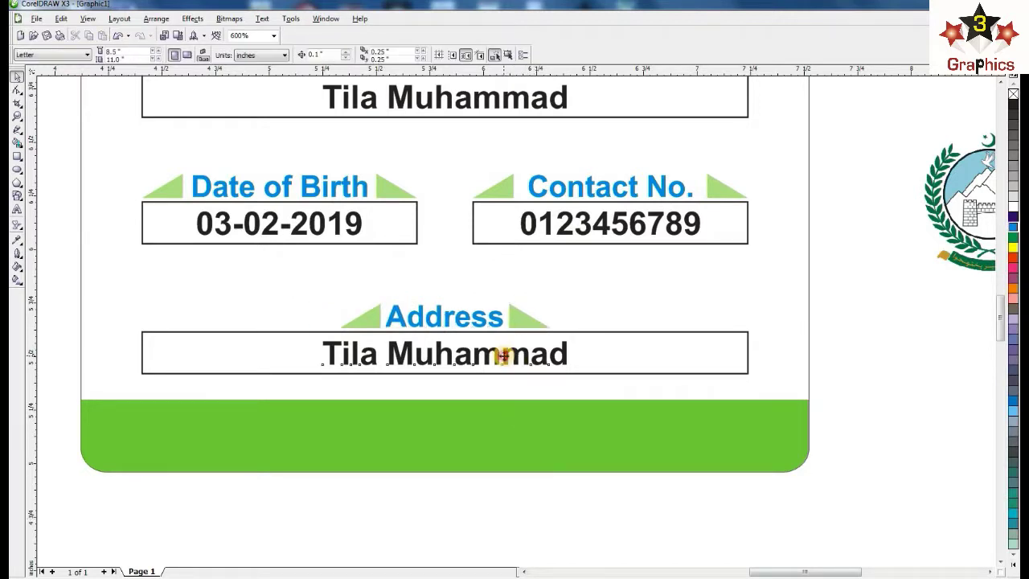
{"action": "left_click", "coordinate": [17, 211]}
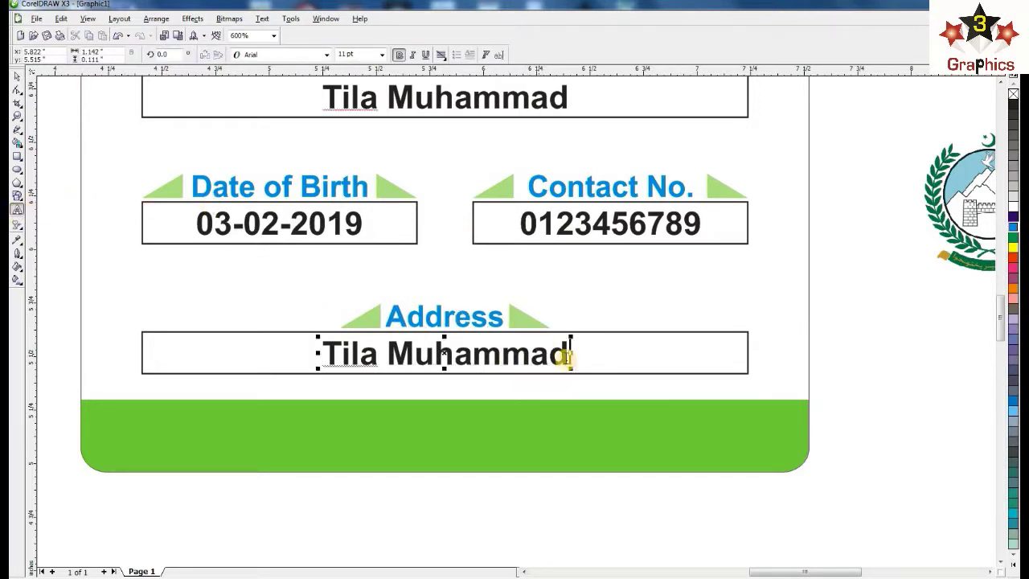
{"action": "left_click_drag", "start_coordinate": [569, 354], "coordinate": [324, 350]}
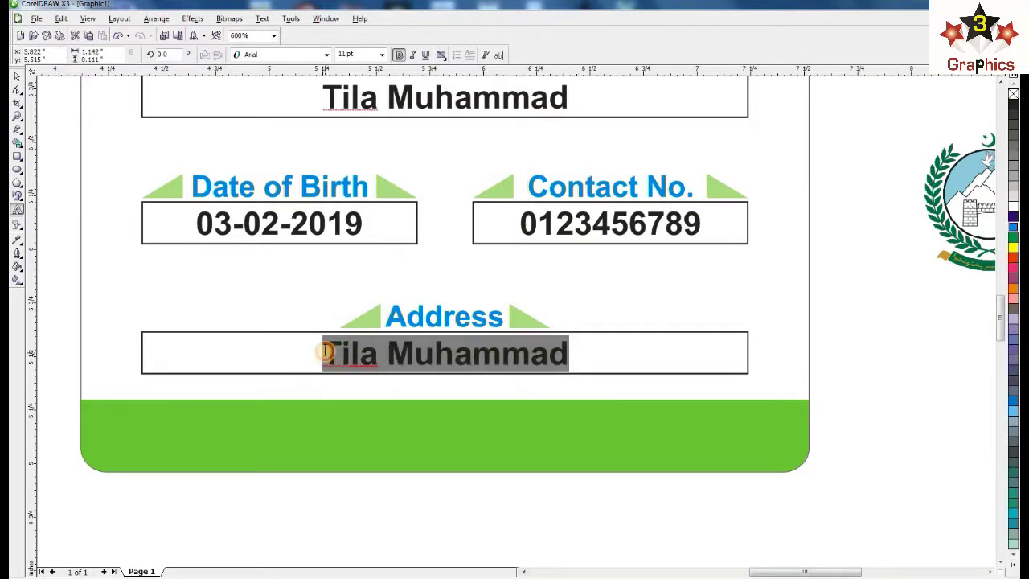
{"action": "key", "text": "Delete"}
{"action": "type", "text": "o"}
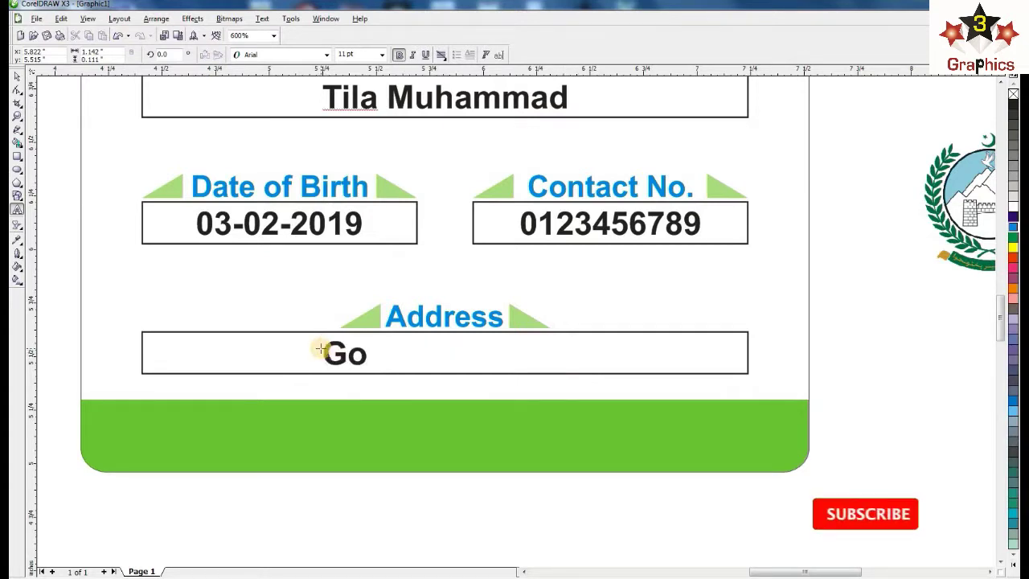
{"action": "type", "text": "v"}
{"action": "type", "text": "t"}
{"action": "type", "text": ". Hi"}
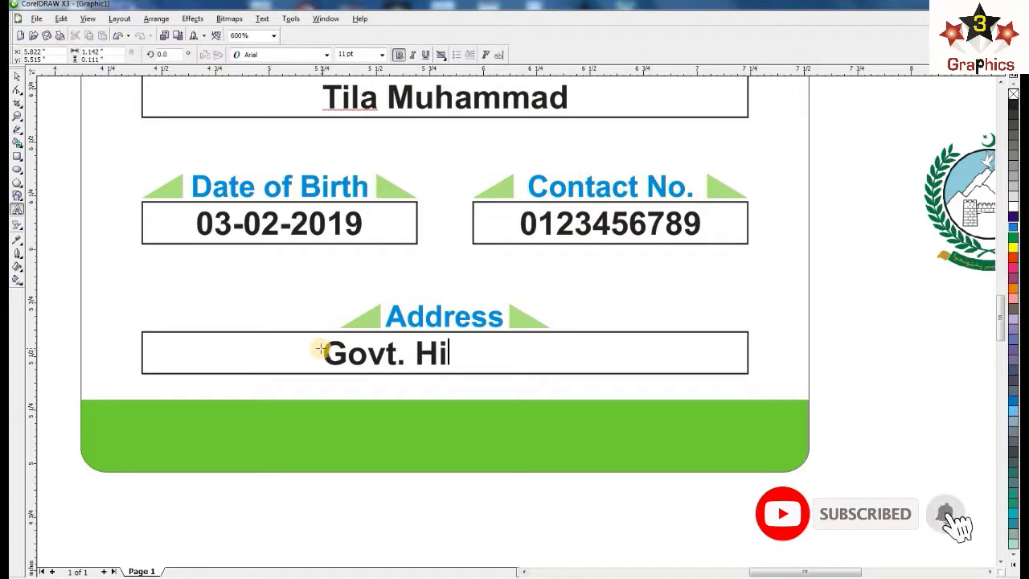
{"action": "type", "text": "gh Schoo"}
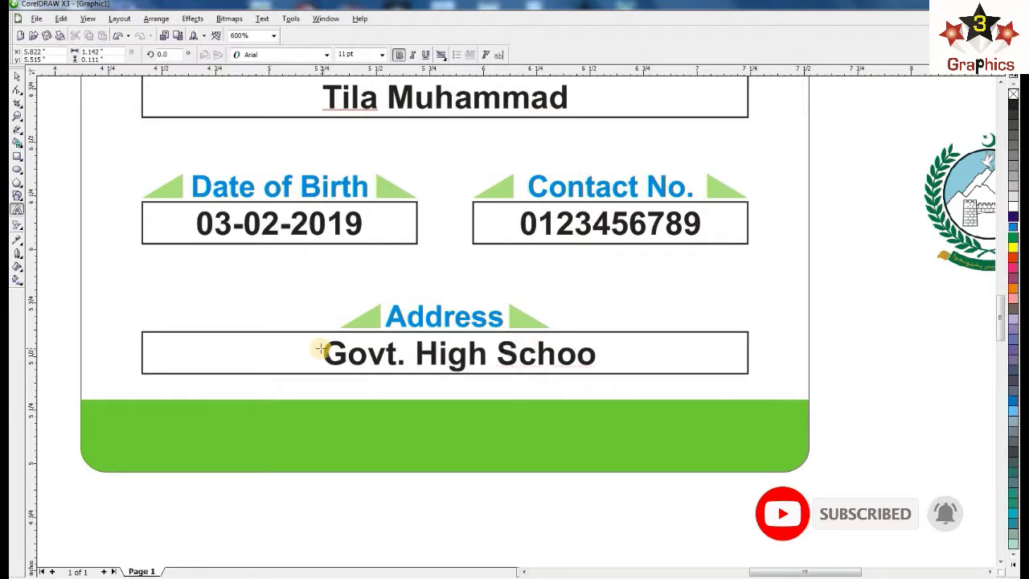
{"action": "type", "text": "l Tur"}
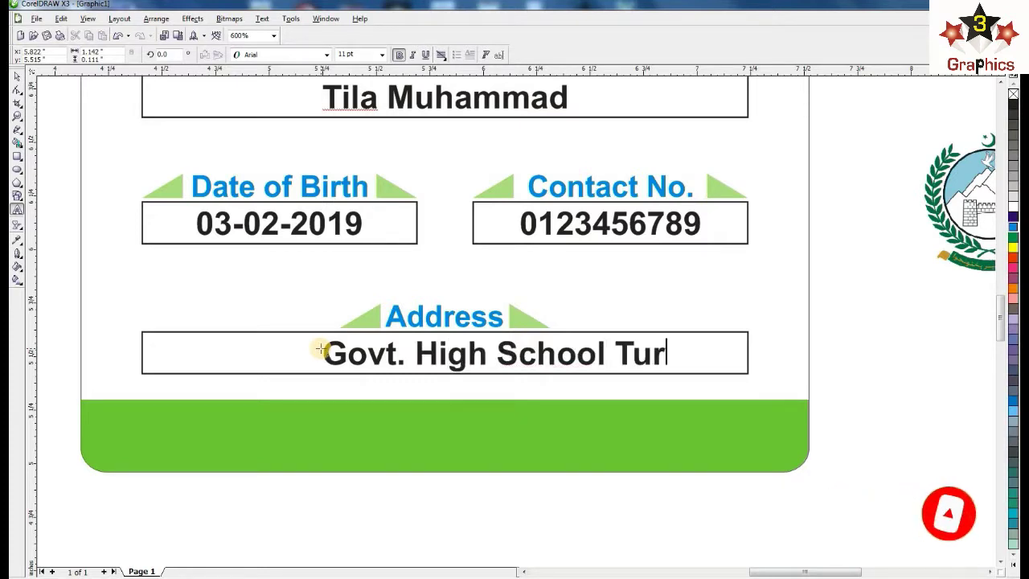
{"action": "type", "text": "landi"}
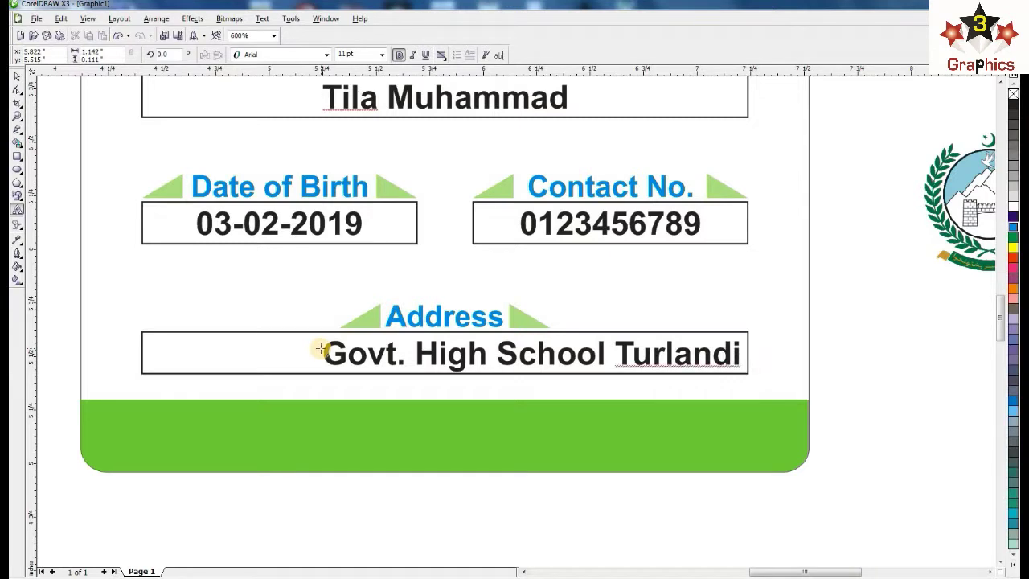
{"action": "type", "text": " (Swabi"}
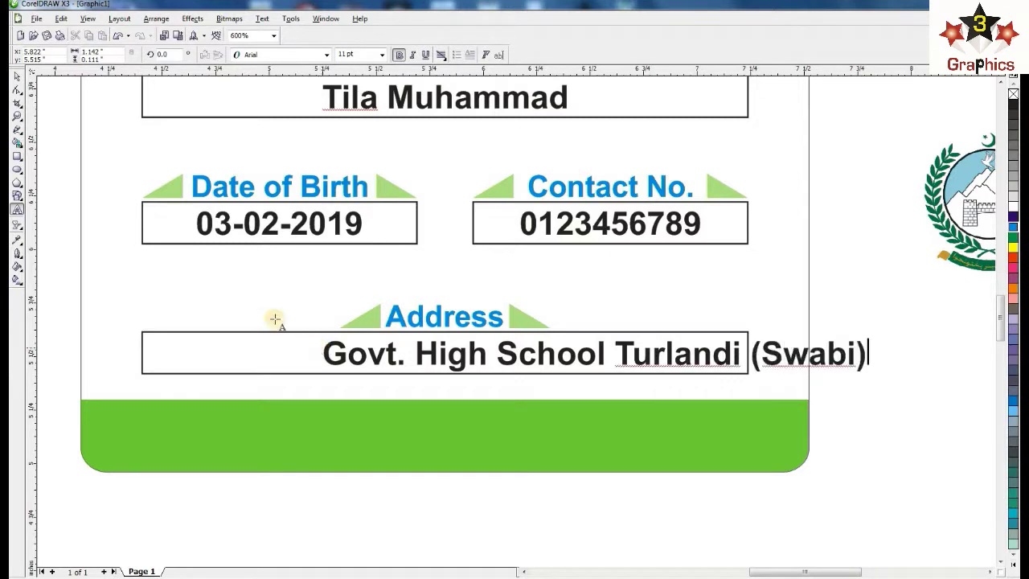
{"action": "key", "text": "Escape"}
- Centre the school address text inside its box and select the whole Address block
{"action": "left_click", "coordinate": [18, 78]}
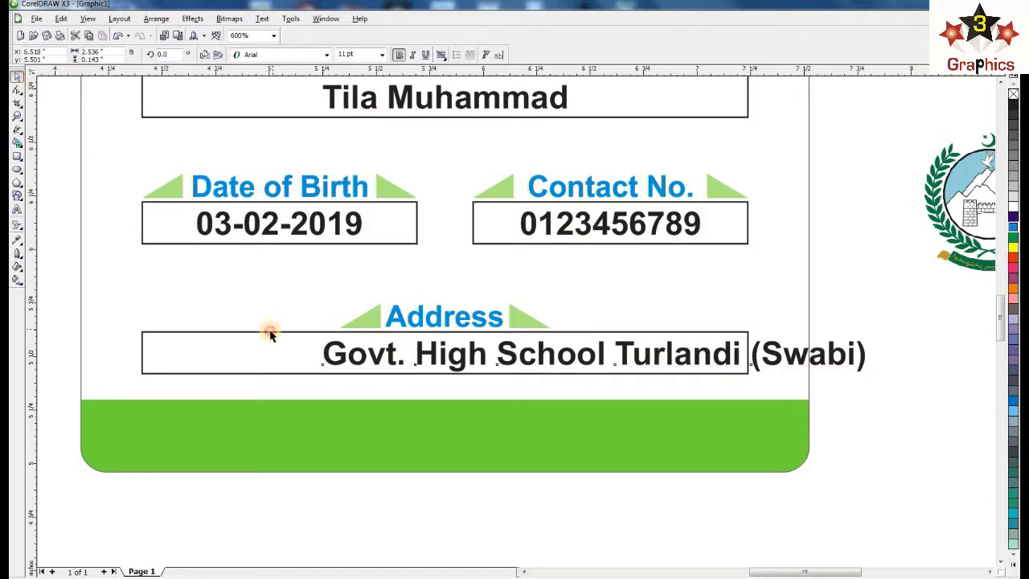
{"action": "left_click", "coordinate": [270, 333], "text": "shift"}
{"action": "key", "text": "e"}
{"action": "key", "text": "c"}
{"action": "left_click", "coordinate": [485, 368]}
{"action": "left_click", "coordinate": [472, 333]}
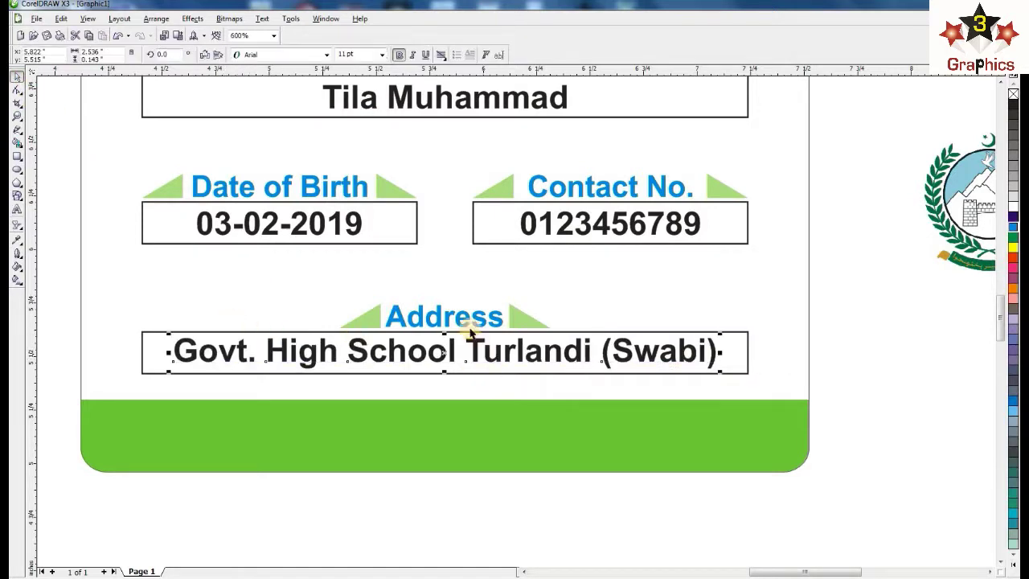
{"action": "left_click", "coordinate": [462, 315]}
{"action": "scroll", "coordinate": [462, 315], "scroll_direction": "down", "scroll_amount": 2}
{"action": "mouse_move", "coordinate": [334, 310]}
{"action": "left_mouse_down"}
{"action": "mouse_move", "coordinate": [689, 395]}
{"action": "mouse_move", "coordinate": [680, 400]}
{"action": "left_mouse_up"}
- PowerClip the logo inside the back card, then enlarge it and shift it slightly up
{"action": "left_click", "coordinate": [569, 378], "text": "shift"}
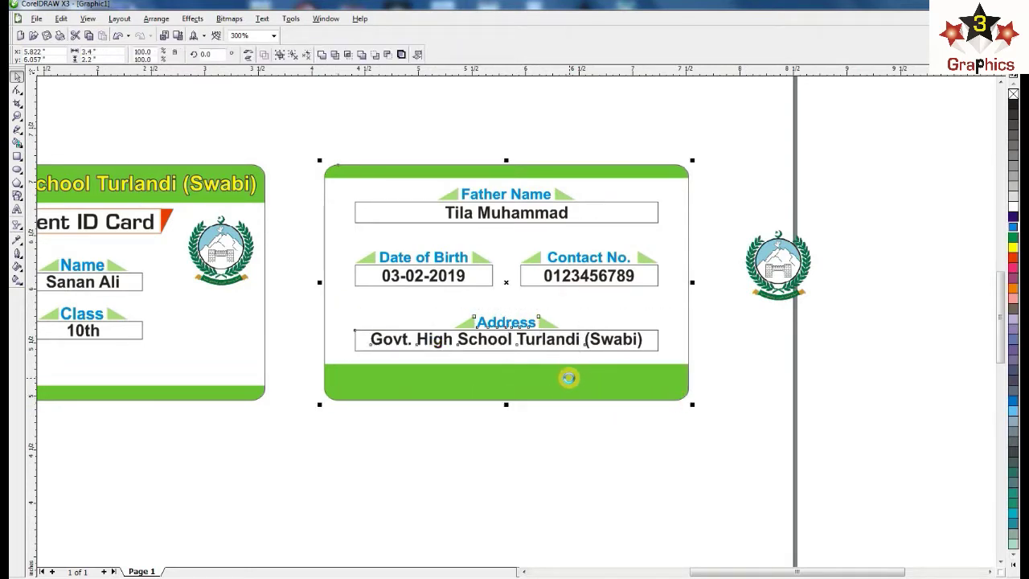
{"action": "key", "text": "Escape"}
{"action": "left_click", "coordinate": [767, 278]}
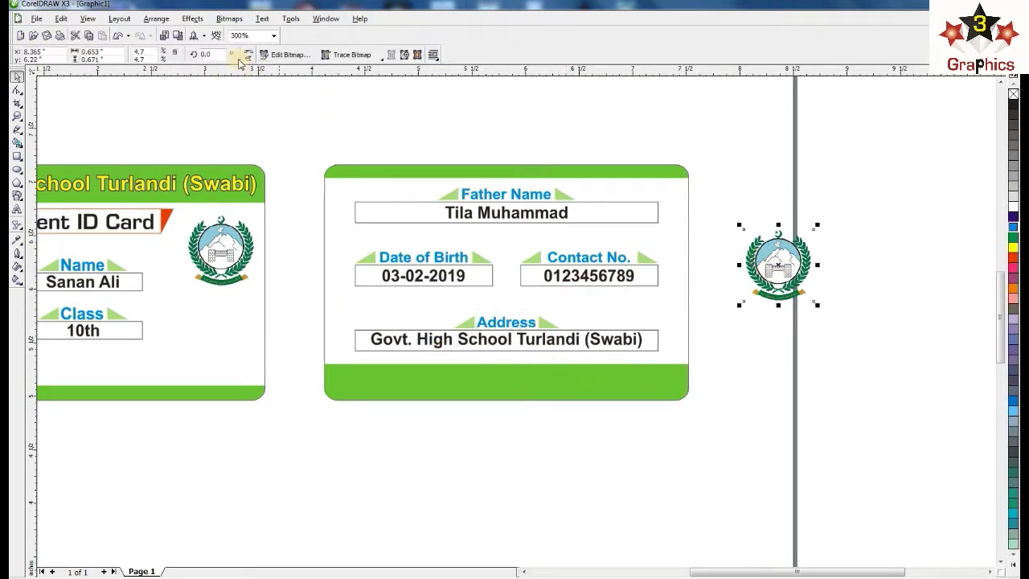
{"action": "left_click", "coordinate": [192, 18]}
{"action": "mouse_move", "coordinate": [207, 175]}
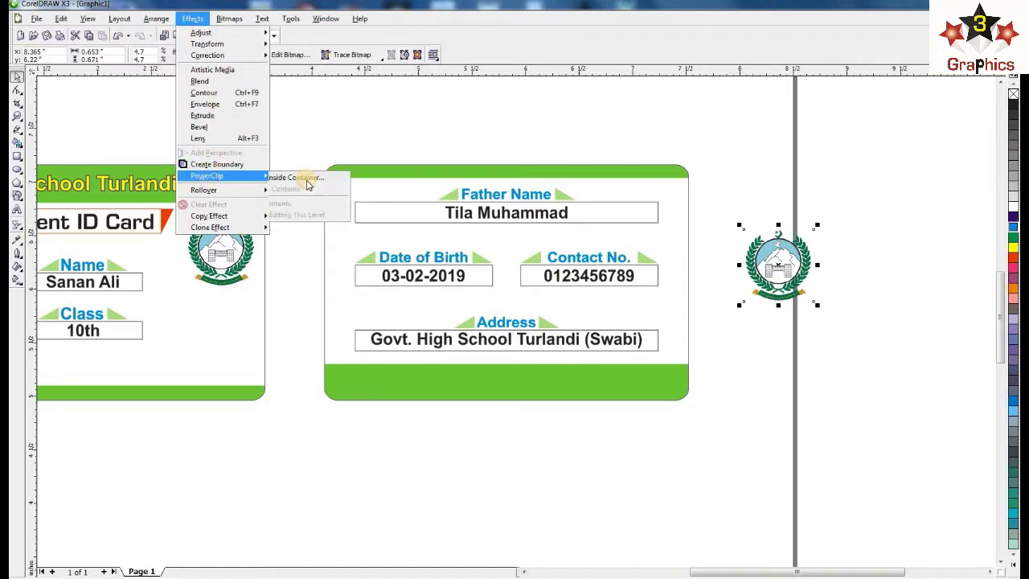
{"action": "left_click", "coordinate": [306, 180]}
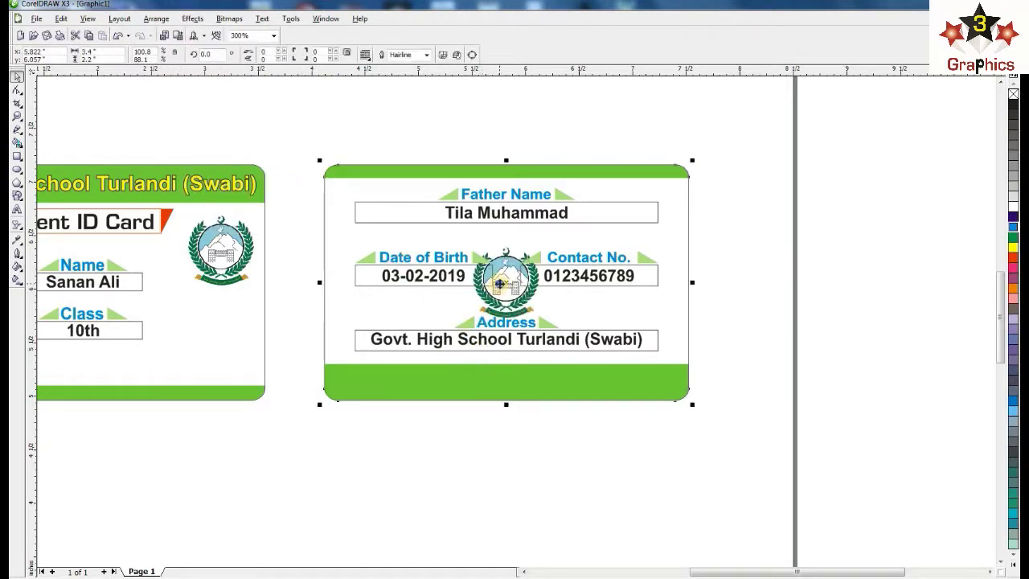
{"action": "right_click", "coordinate": [497, 278]}
{"action": "left_click", "coordinate": [514, 296]}
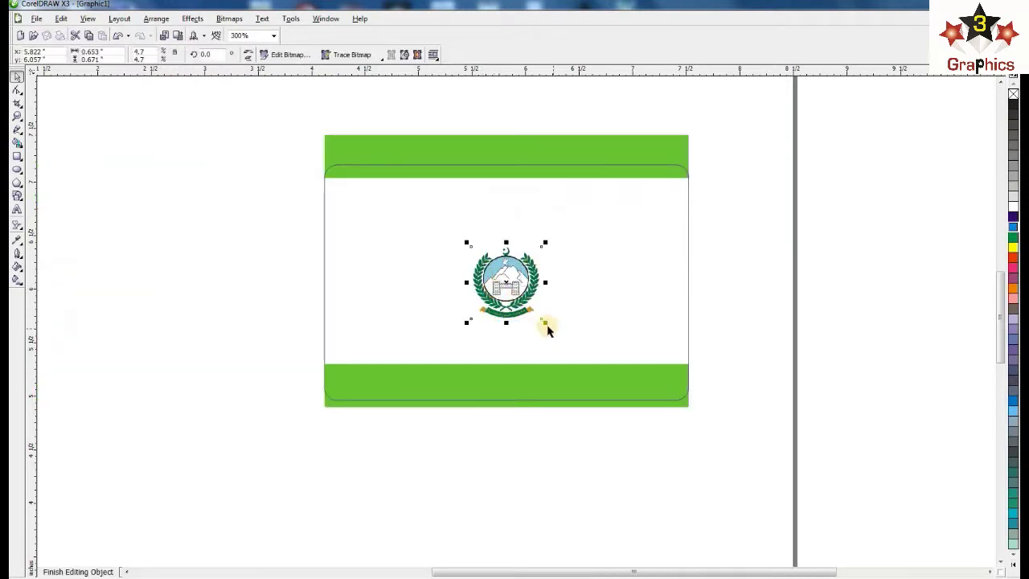
{"action": "left_click_drag", "start_coordinate": [545, 321], "coordinate": [583, 362]}
{"action": "left_click_drag", "start_coordinate": [526, 304], "coordinate": [527, 293]}
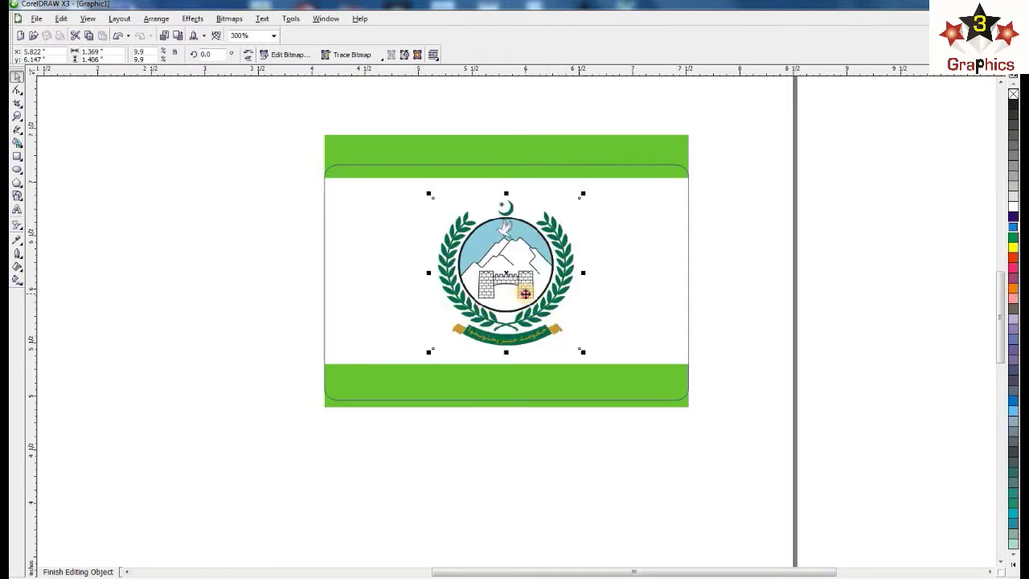
- Give the clipped logo uniform transparency of 85 and finish editing the card's contents
{"action": "left_click", "coordinate": [16, 225]}
{"action": "left_click", "coordinate": [61, 55]}
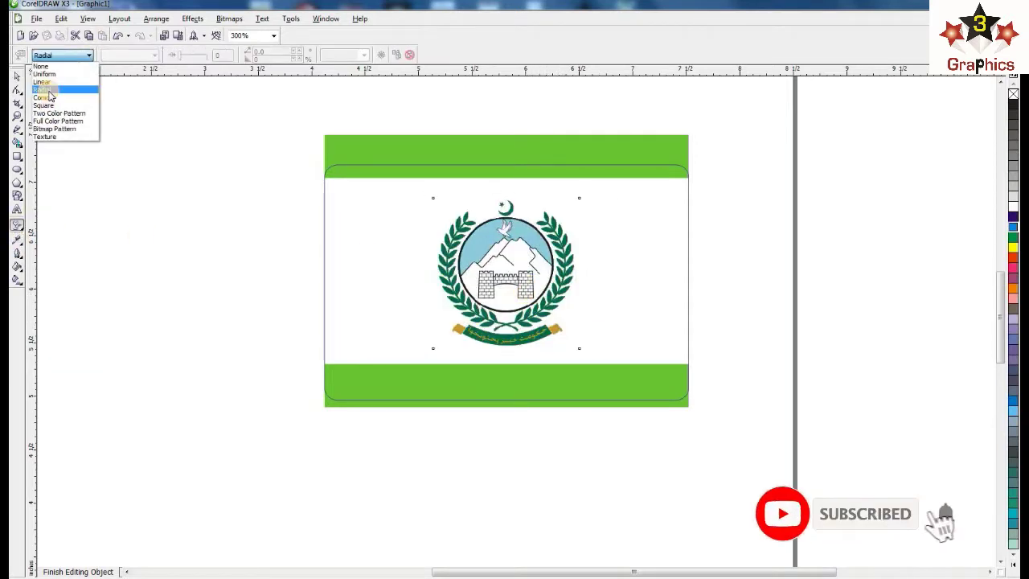
{"action": "left_click", "coordinate": [40, 71]}
{"action": "left_click", "coordinate": [218, 54]}
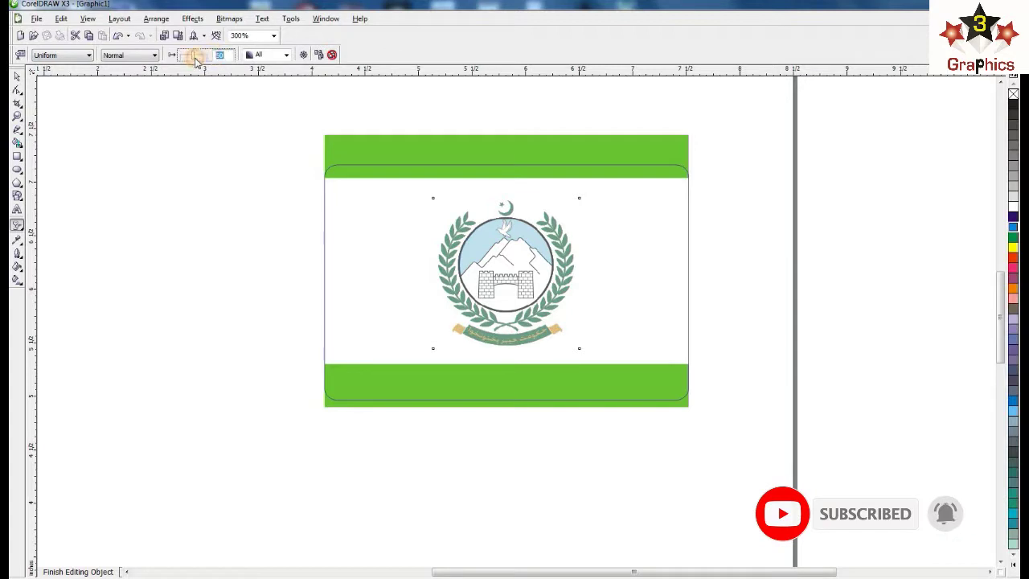
{"action": "type", "text": "85"}
{"action": "key", "text": "Return"}
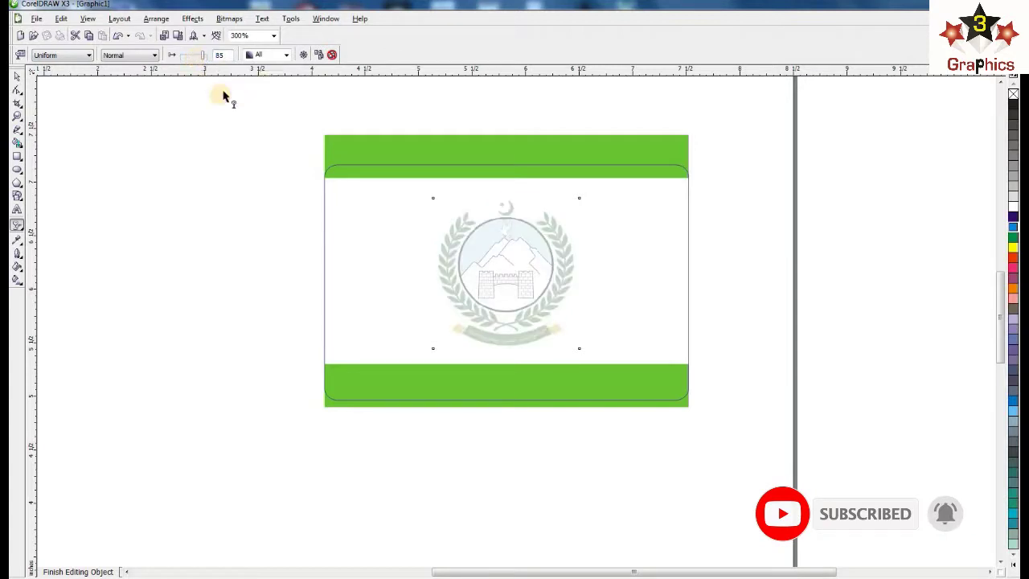
{"action": "left_click", "coordinate": [16, 76]}
{"action": "right_click", "coordinate": [439, 159]}
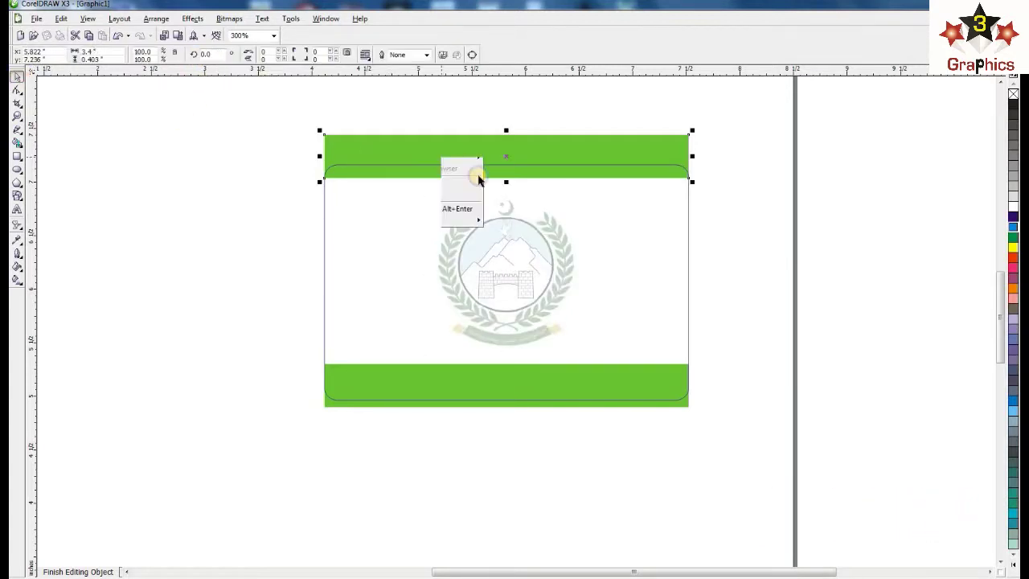
{"action": "left_click", "coordinate": [481, 167]}
- Type the 9 pt footer 'If Found Please Drop Into Nearest Letter Box' beneath the back card
{"action": "left_click", "coordinate": [310, 249]}
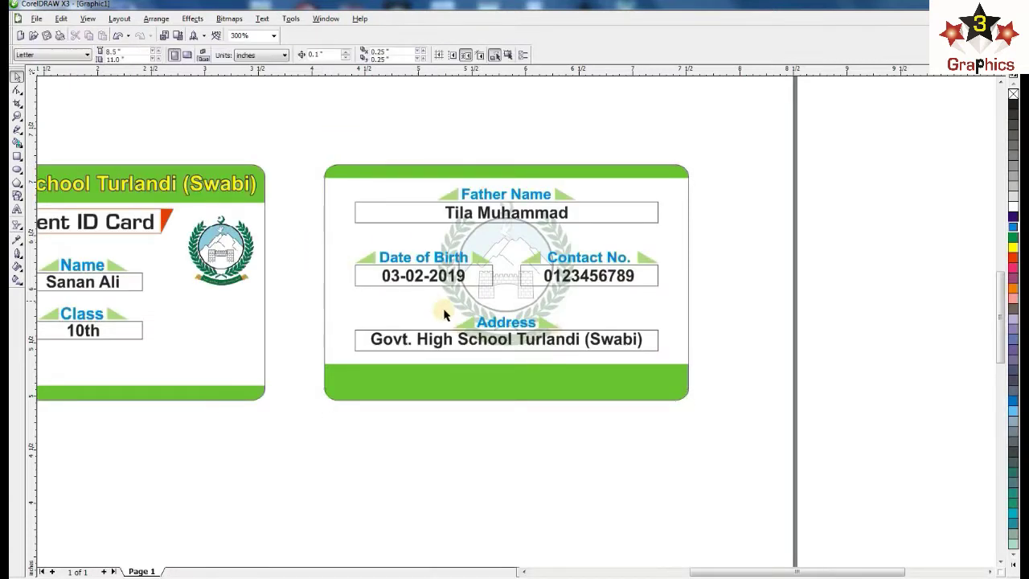
{"action": "left_click", "coordinate": [489, 384]}
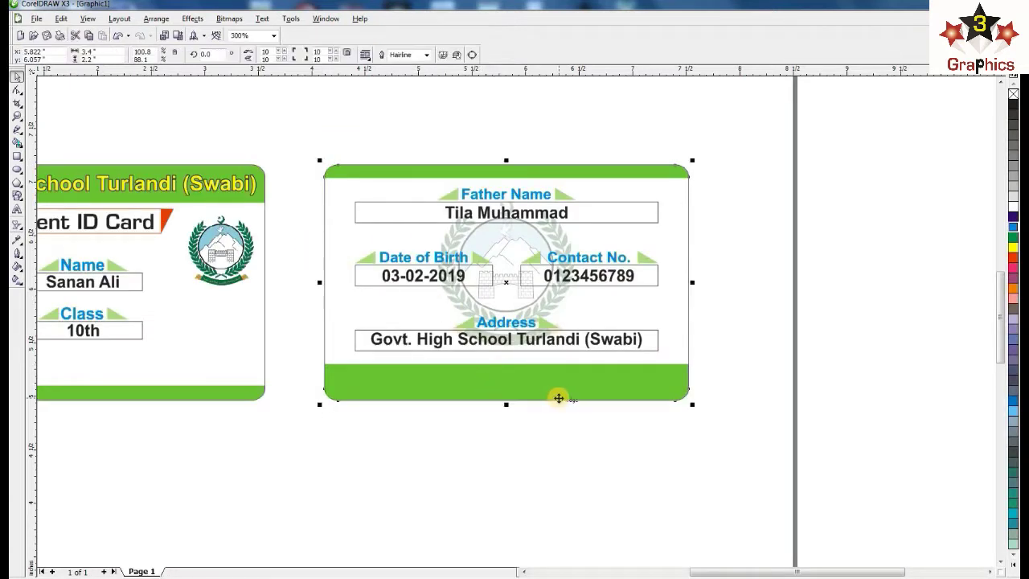
{"action": "left_click", "coordinate": [15, 210]}
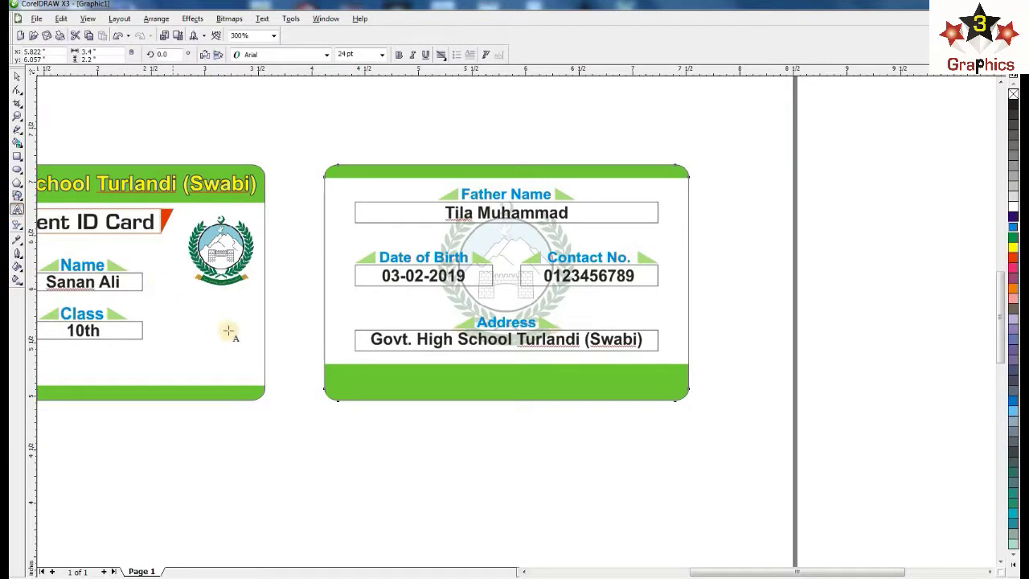
{"action": "left_click", "coordinate": [383, 418]}
{"action": "left_click", "coordinate": [347, 54]}
{"action": "type", "text": "9"}
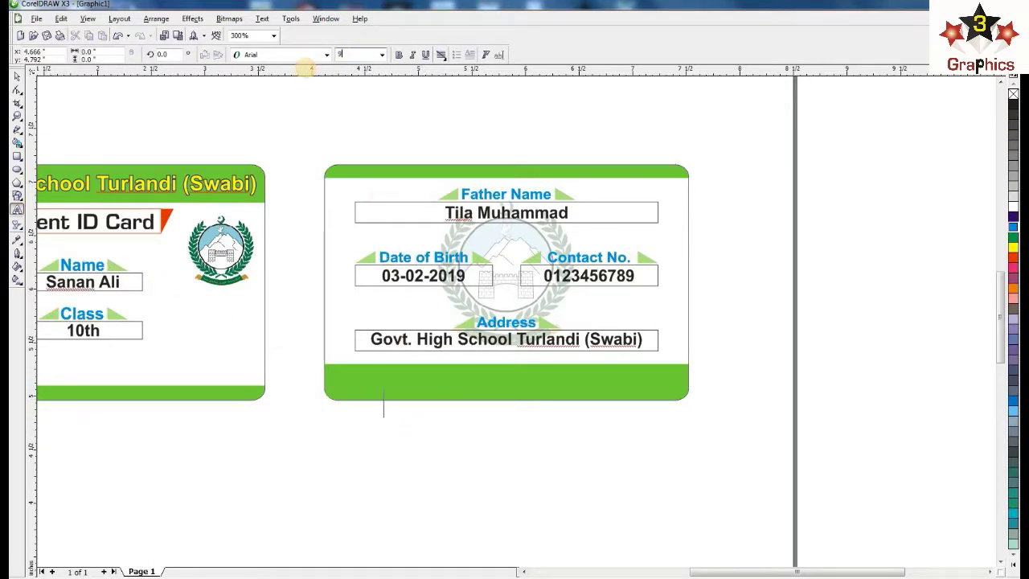
{"action": "scroll", "coordinate": [399, 412], "scroll_direction": "up", "scroll_amount": 1}
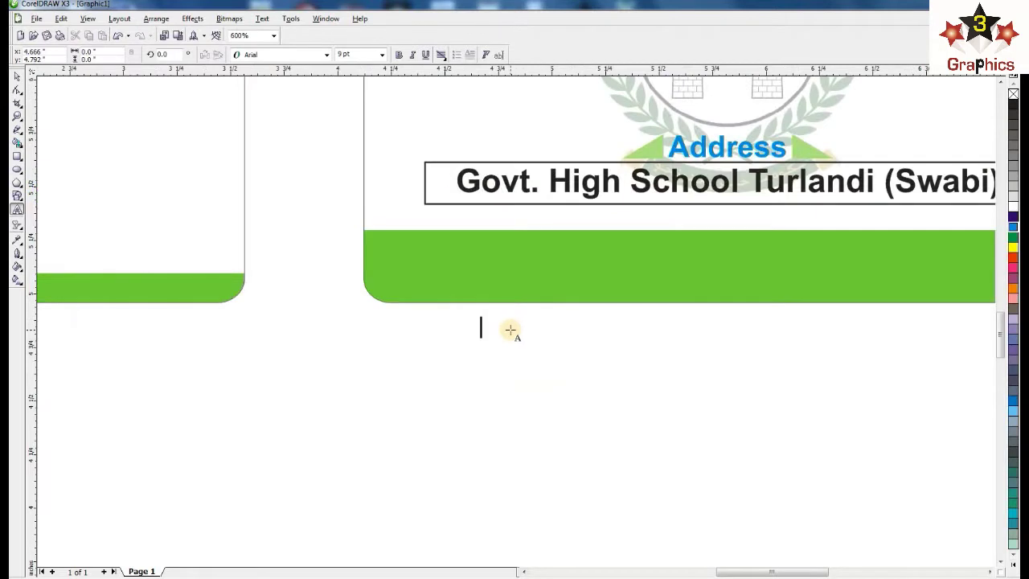
{"action": "type", "text": "IfFound Pl"}
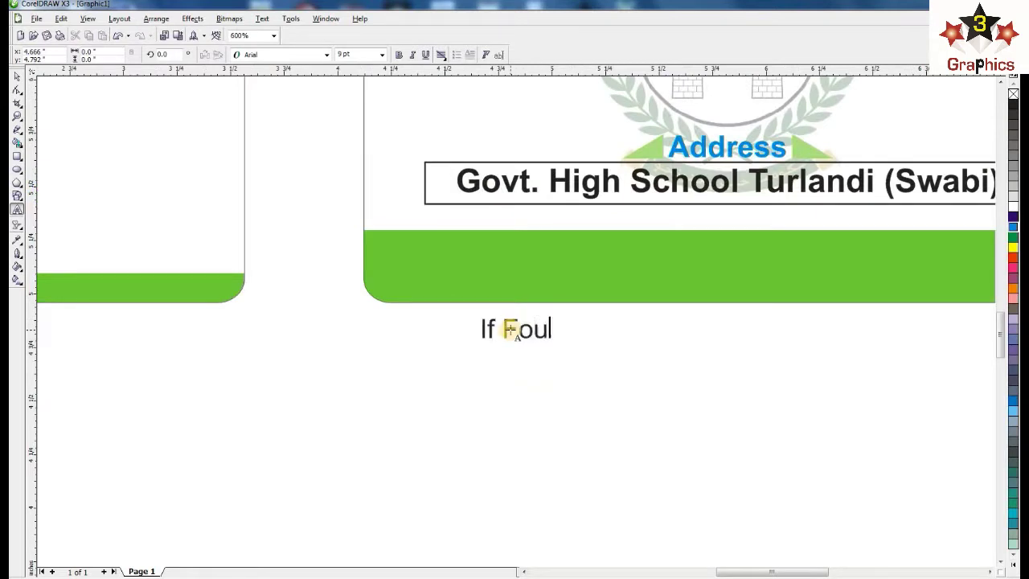
{"action": "type", "text": "ease Drop Int"}
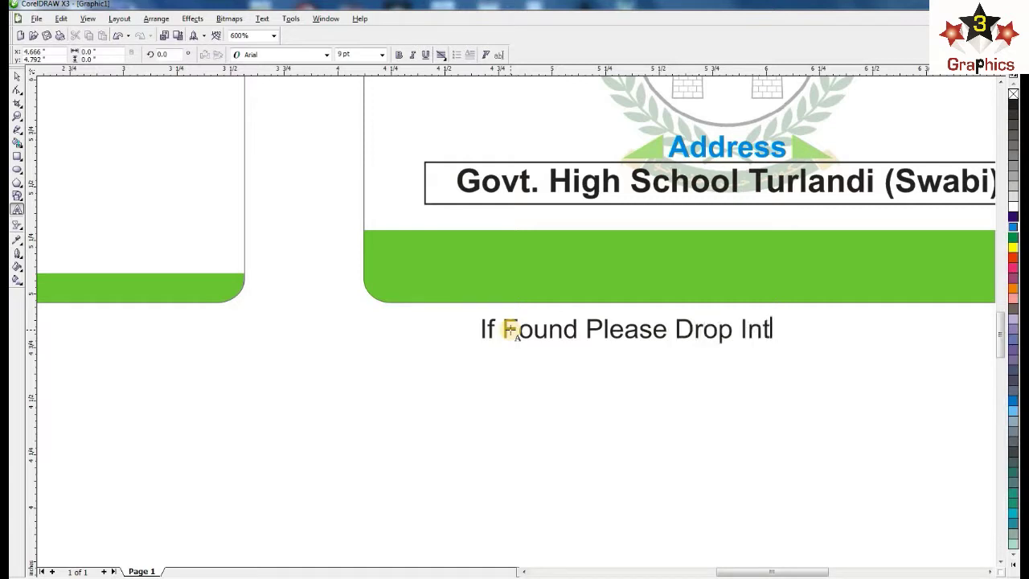
{"action": "type", "text": "o Near"}
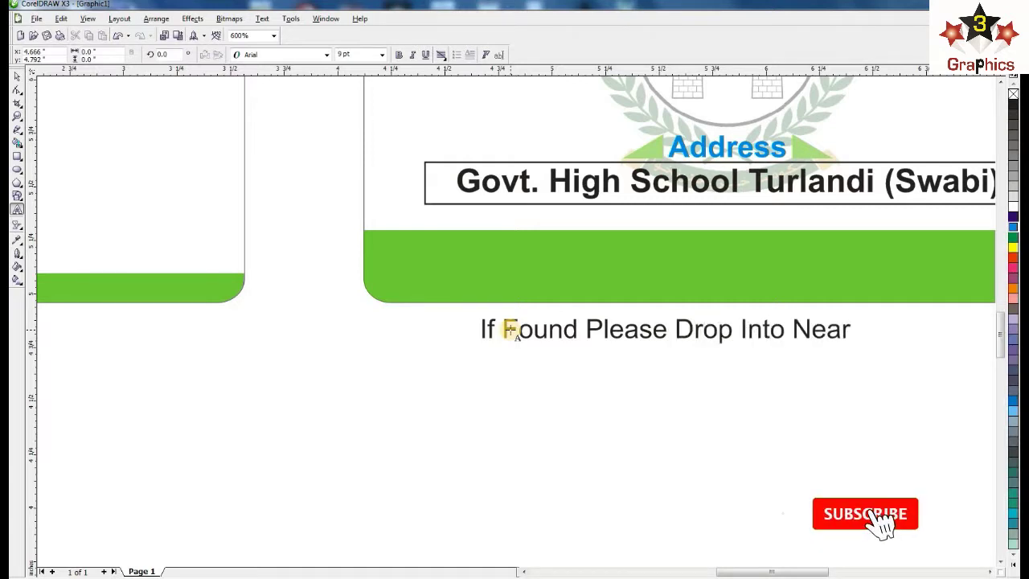
{"action": "type", "text": "est Lette"}
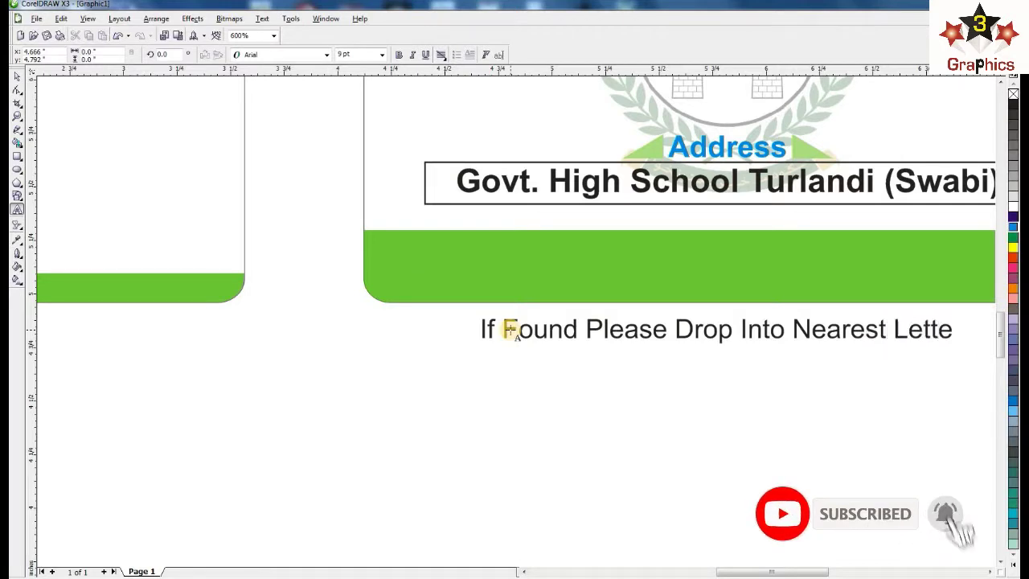
{"action": "type", "text": "r Box"}
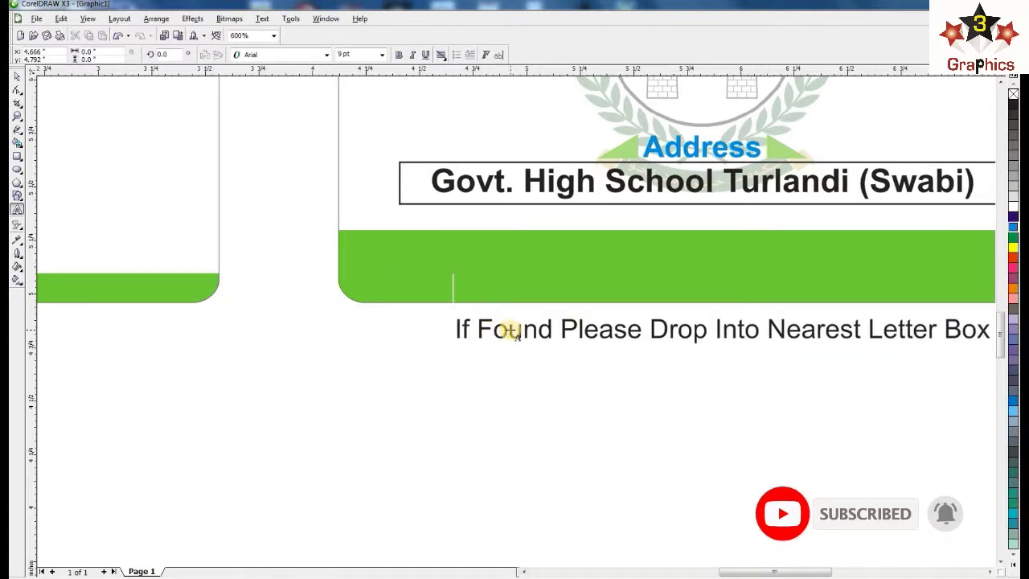
{"action": "key", "text": "ctrl+space"}
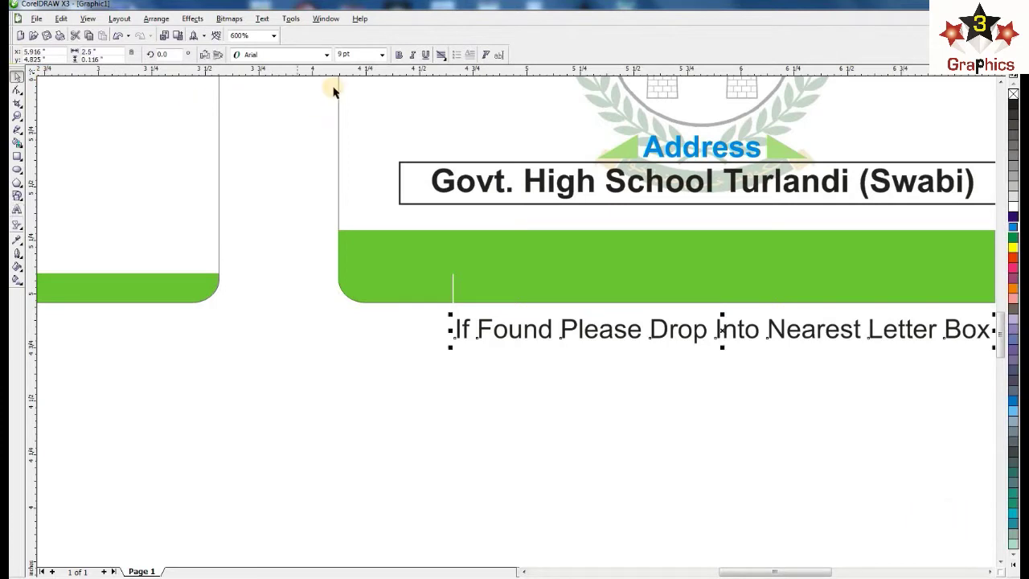
- Make the footer note bold white text positioned inside the back card's bottom green band
{"action": "left_click", "coordinate": [399, 55]}
{"action": "left_click", "coordinate": [429, 249]}
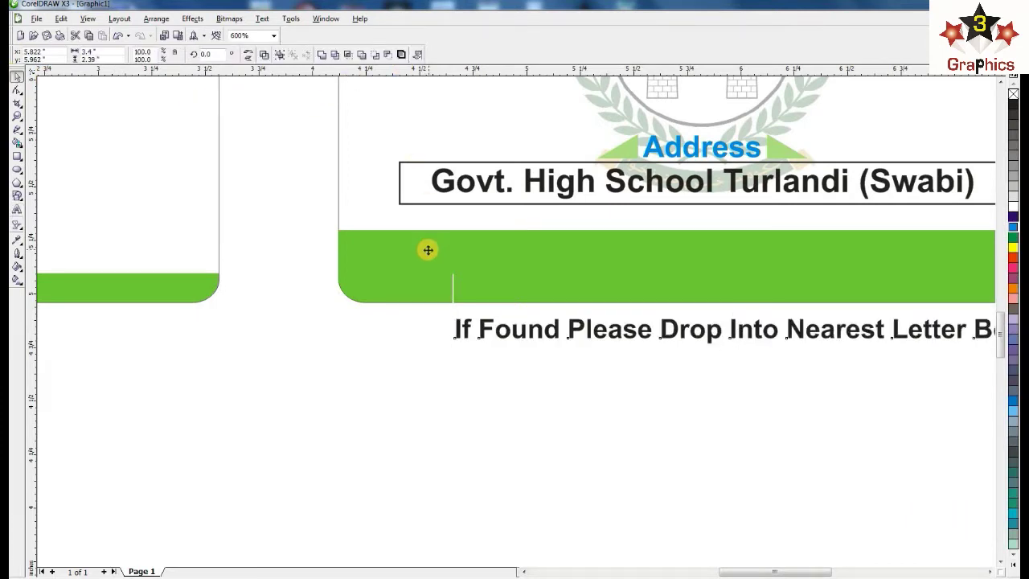
{"action": "left_click", "coordinate": [471, 373]}
{"action": "left_click_drag", "start_coordinate": [477, 327], "coordinate": [478, 307]}
{"action": "key", "text": "F4"}
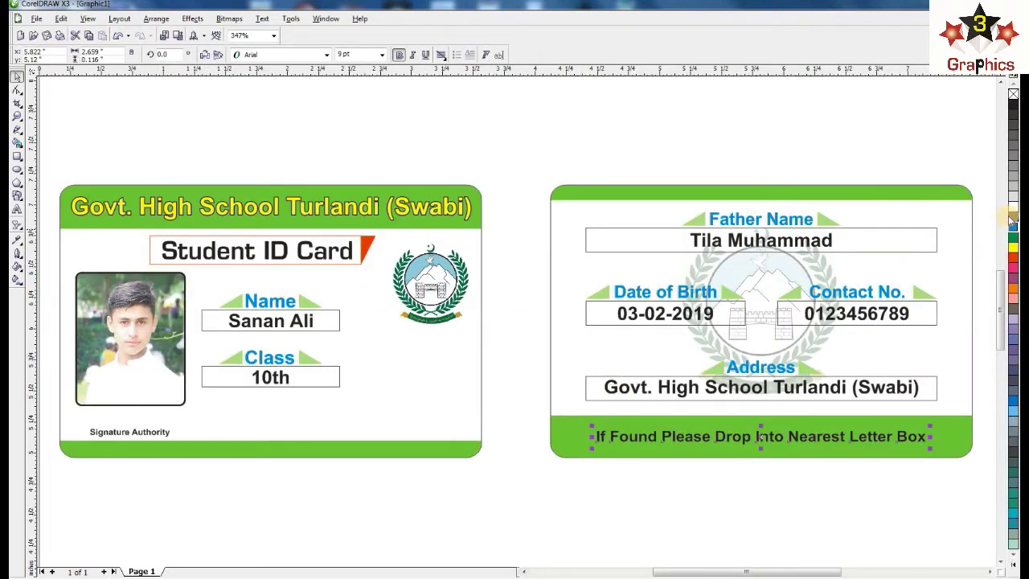
{"action": "left_click", "coordinate": [1013, 208]}
{"action": "left_click", "coordinate": [839, 156]}
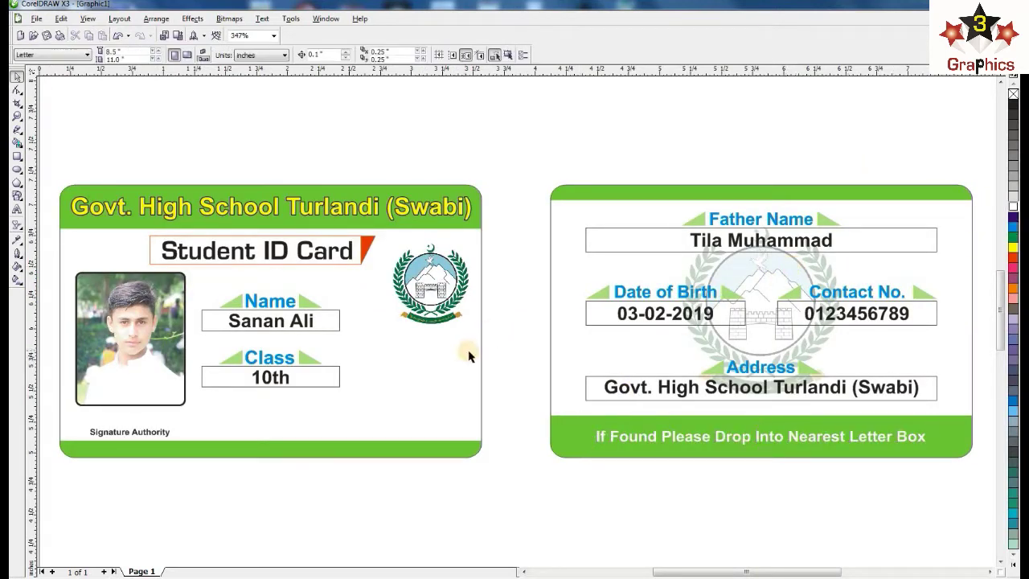
{"action": "left_click", "coordinate": [523, 351]}
- Save the drawing as a CDR file with Ctrl+S, starting the file name with 'A'
{"action": "key", "text": "ctrl+s"}
{"action": "type", "text": "A"}
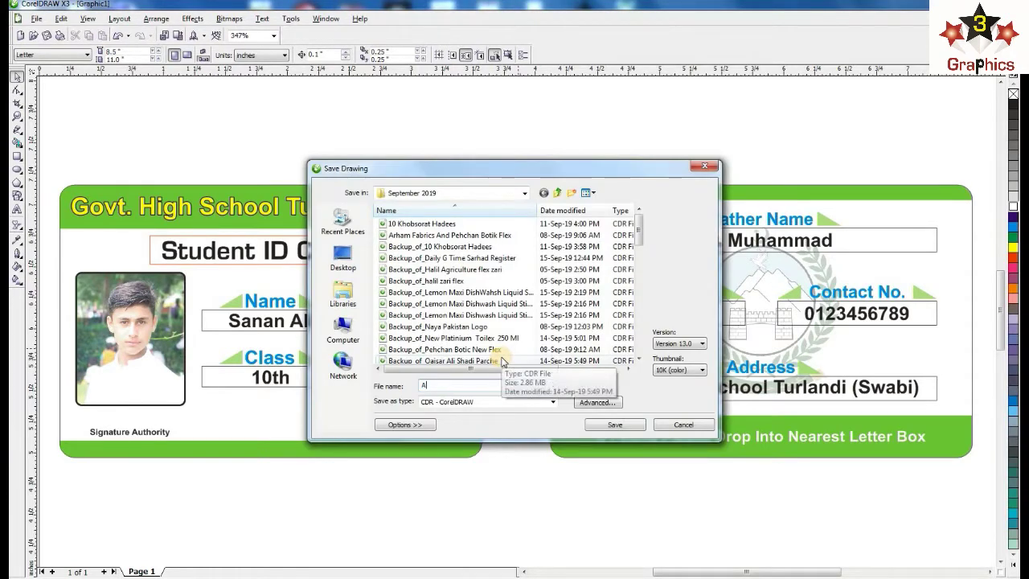